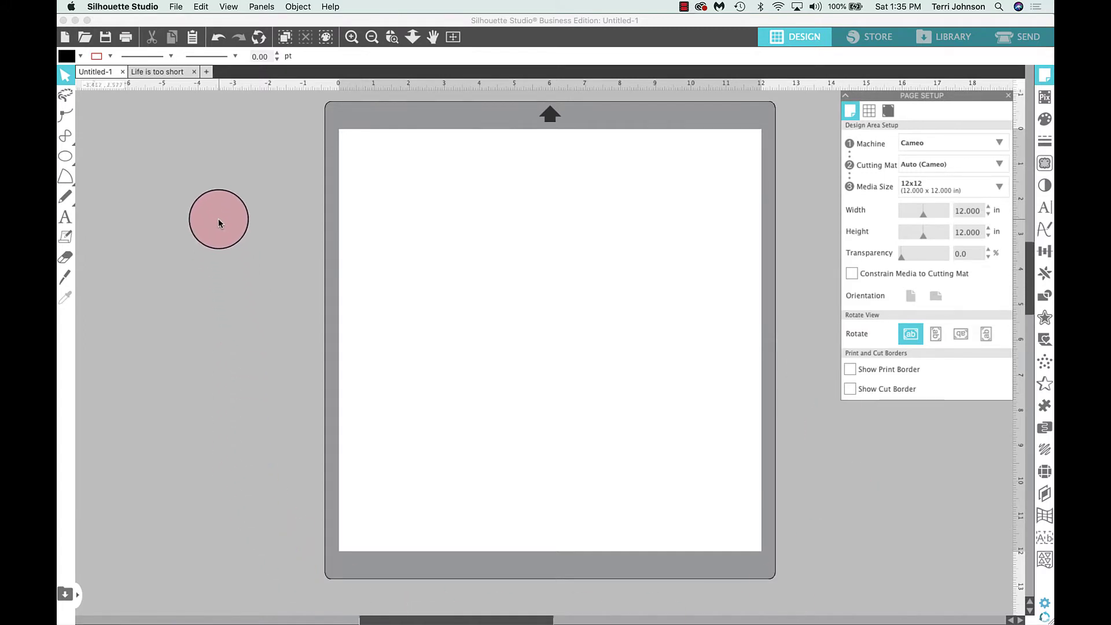
# - Draw a five-point star about 3.5 × 3.4 in on the upper part of the page and remove its fill
pyautogui.click(67, 162)
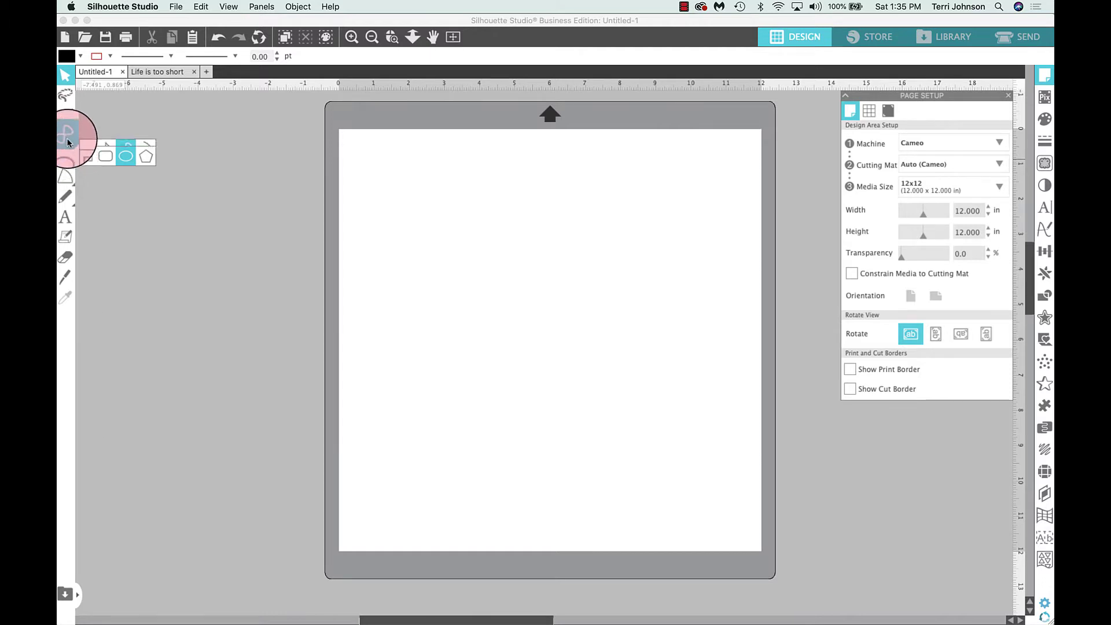
pyautogui.click(67, 138)
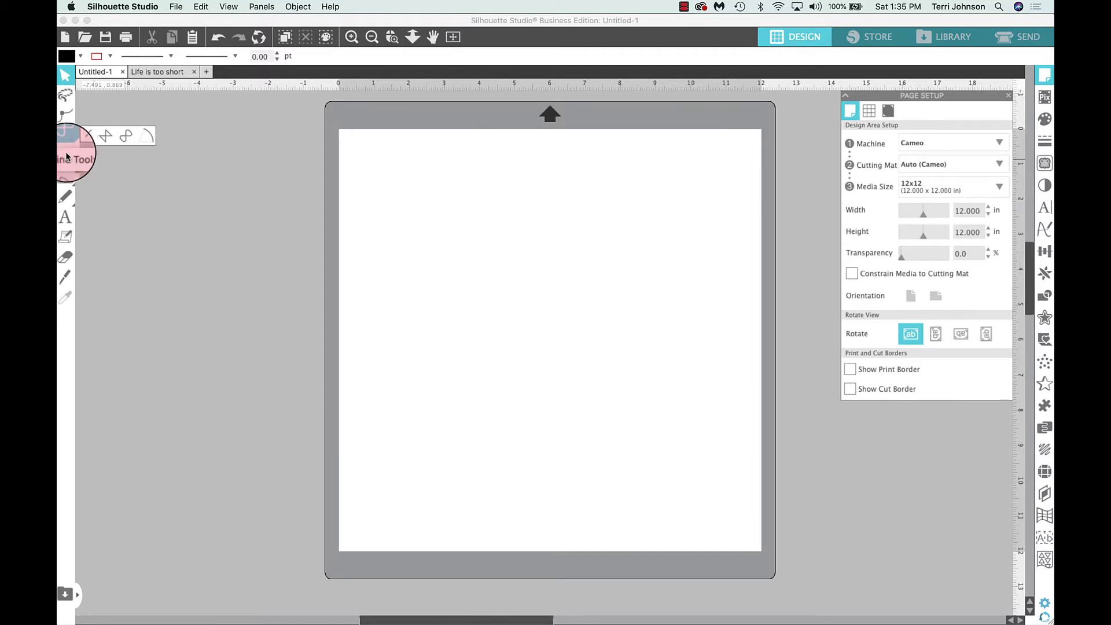
pyautogui.click(66, 176)
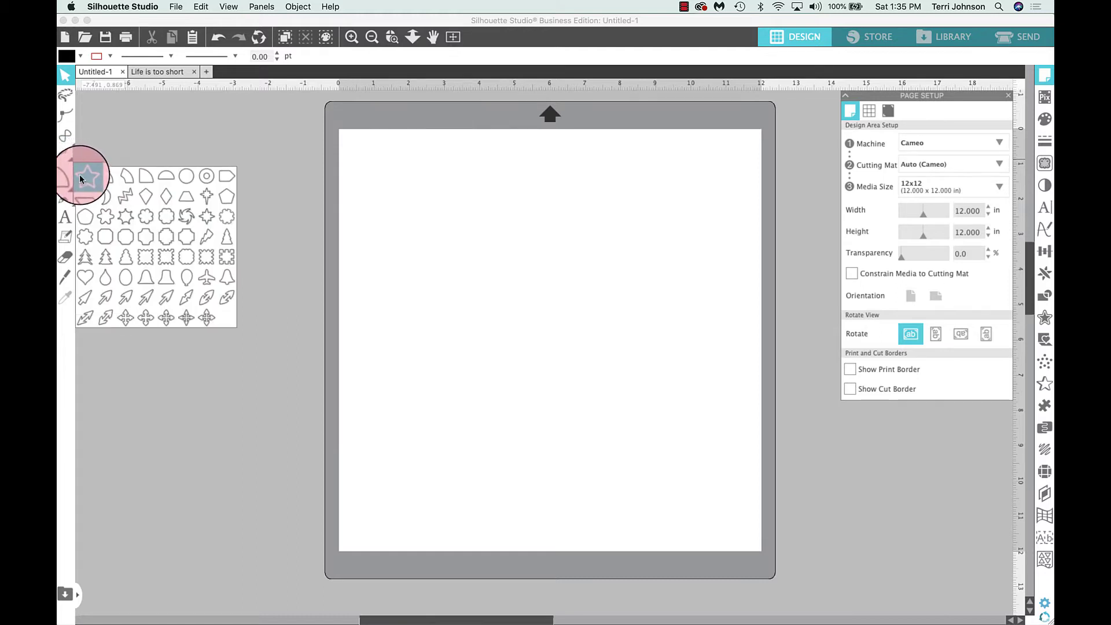
pyautogui.click(81, 176)
pyautogui.moveTo(478, 237); pyautogui.dragTo(520, 289)
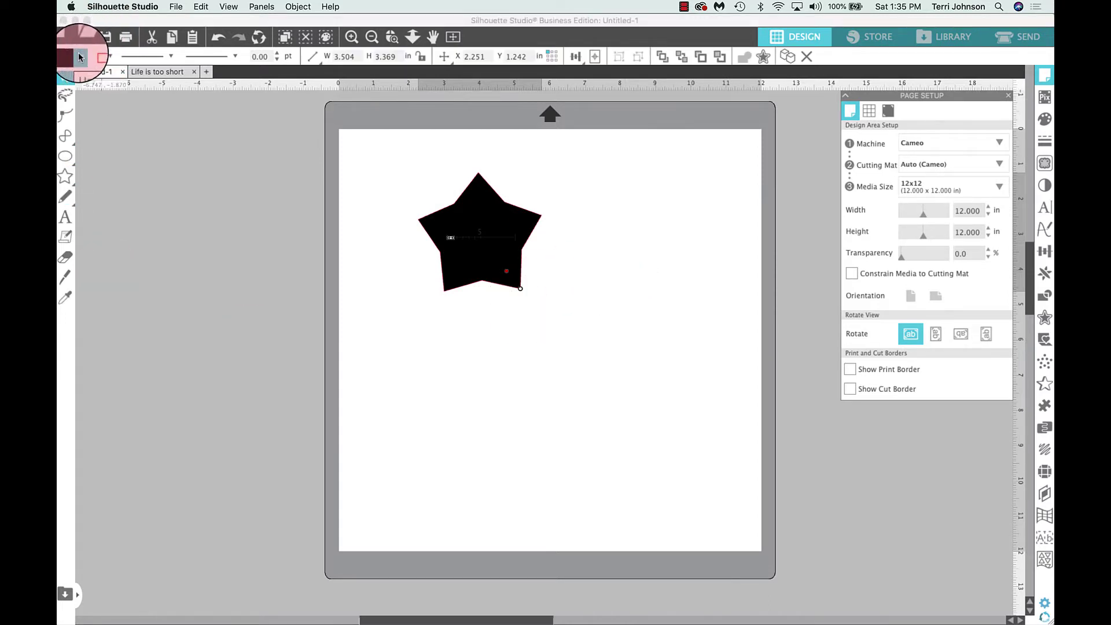
pyautogui.click(80, 56)
pyautogui.click(96, 76)
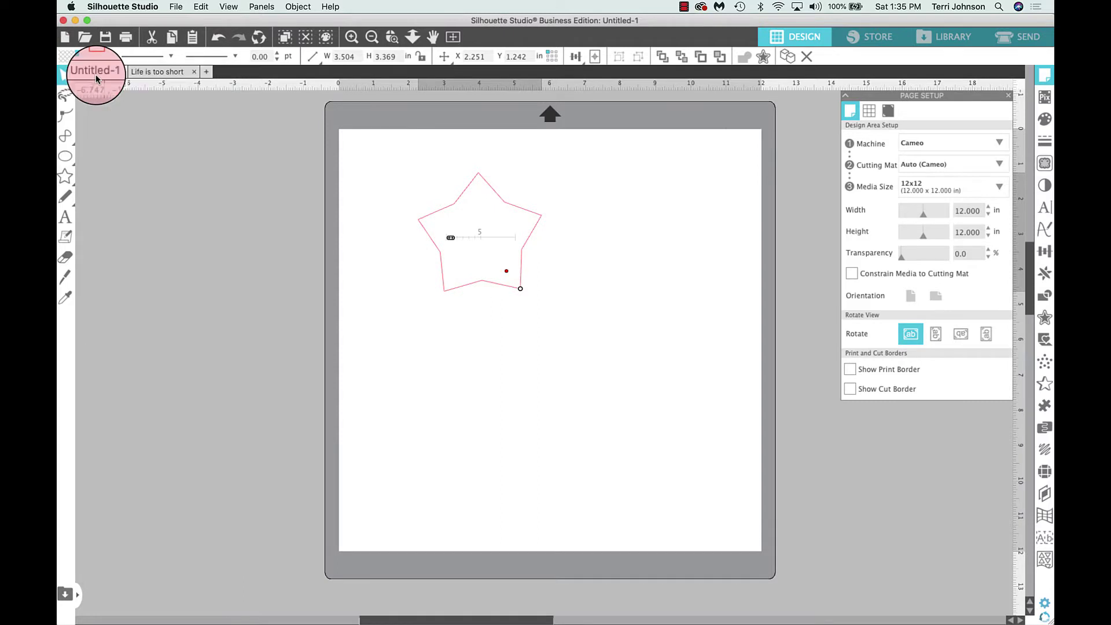
# - Reshape the star into a 20-point burst about 5.02 in across and delete it
pyautogui.moveTo(515, 319)
pyautogui.mouseDown()
pyautogui.moveTo(552, 341)
pyautogui.moveTo(451, 238)
pyautogui.moveTo(529, 261)
pyautogui.moveTo(508, 281)
pyautogui.moveTo(527, 303)
pyautogui.mouseUp()
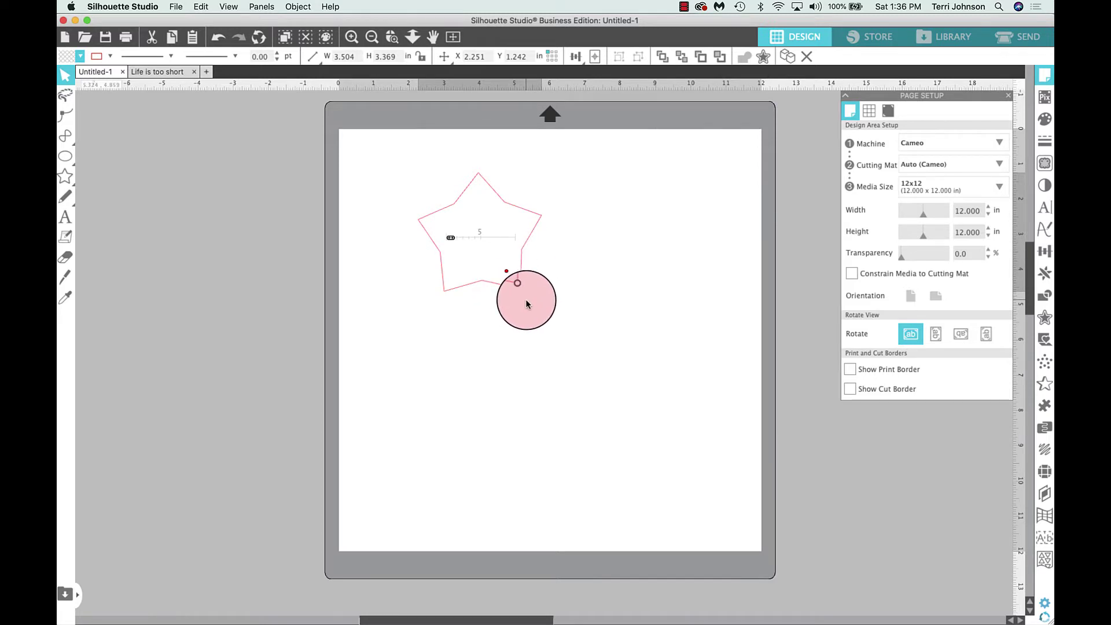
pyautogui.moveTo(527, 303); pyautogui.dragTo(454, 244)
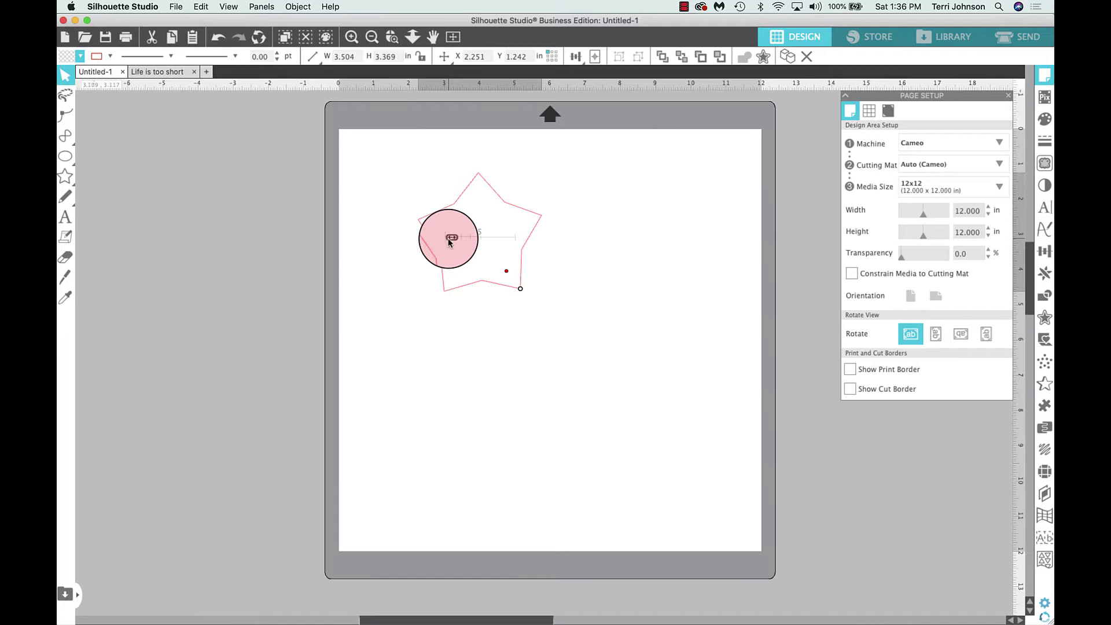
pyautogui.moveTo(450, 242); pyautogui.dragTo(492, 253)
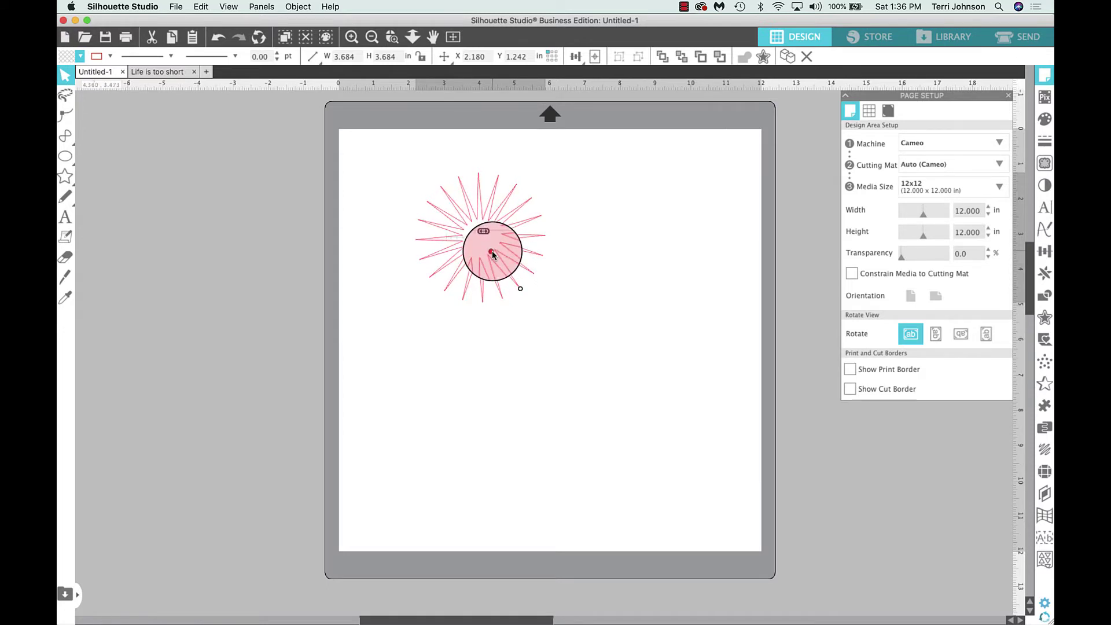
pyautogui.moveTo(492, 254)
pyautogui.mouseDown()
pyautogui.moveTo(510, 276)
pyautogui.moveTo(495, 251)
pyautogui.moveTo(508, 267)
pyautogui.moveTo(516, 315)
pyautogui.moveTo(521, 288)
pyautogui.moveTo(628, 327)
pyautogui.moveTo(432, 365)
pyautogui.moveTo(321, 241)
pyautogui.moveTo(320, 139)
pyautogui.moveTo(314, 184)
pyautogui.moveTo(372, 302)
pyautogui.moveTo(527, 351)
pyautogui.moveTo(617, 320)
pyautogui.moveTo(759, 379)
pyautogui.moveTo(728, 413)
pyautogui.moveTo(571, 293)
pyautogui.moveTo(559, 341)
pyautogui.moveTo(496, 251)
pyautogui.moveTo(380, 153)
pyautogui.mouseUp()
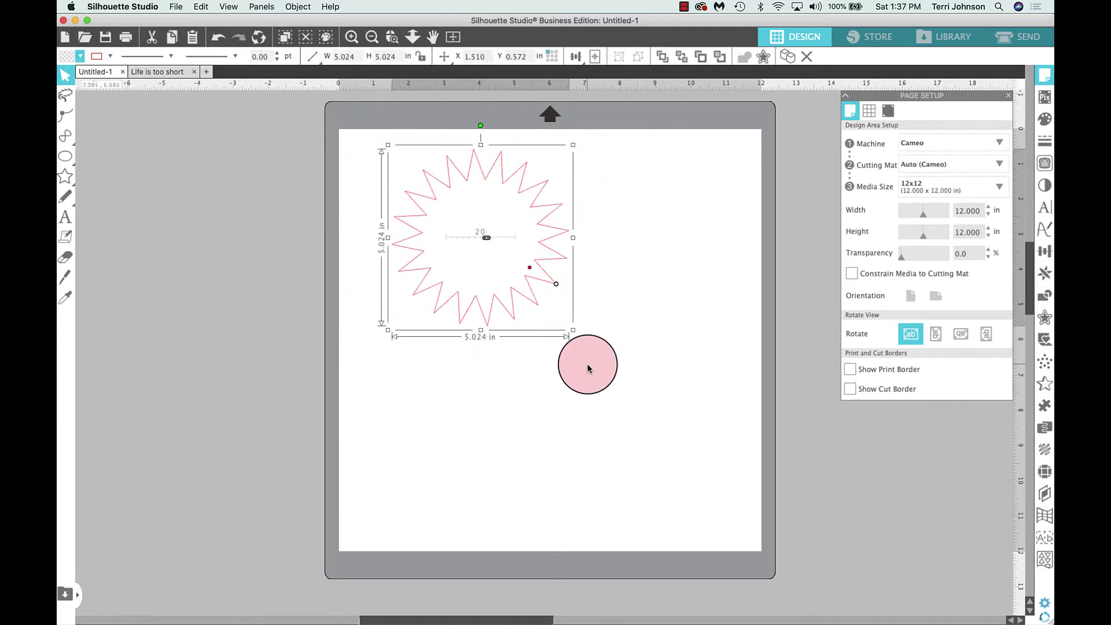
pyautogui.press('Delete')
# - Draw an unfilled teardrop about 3.95 × 5.92 in near the upper middle of the page
pyautogui.click(66, 180)
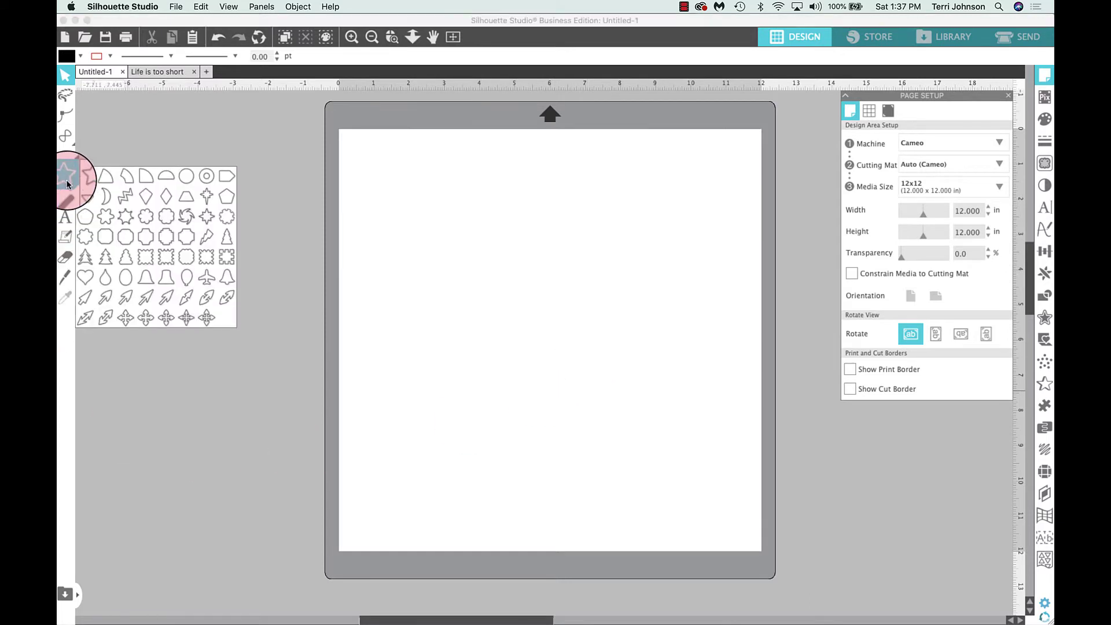
pyautogui.click(105, 277)
pyautogui.moveTo(489, 203)
pyautogui.mouseDown()
pyautogui.moveTo(496, 348)
pyautogui.moveTo(477, 372)
pyautogui.mouseUp()
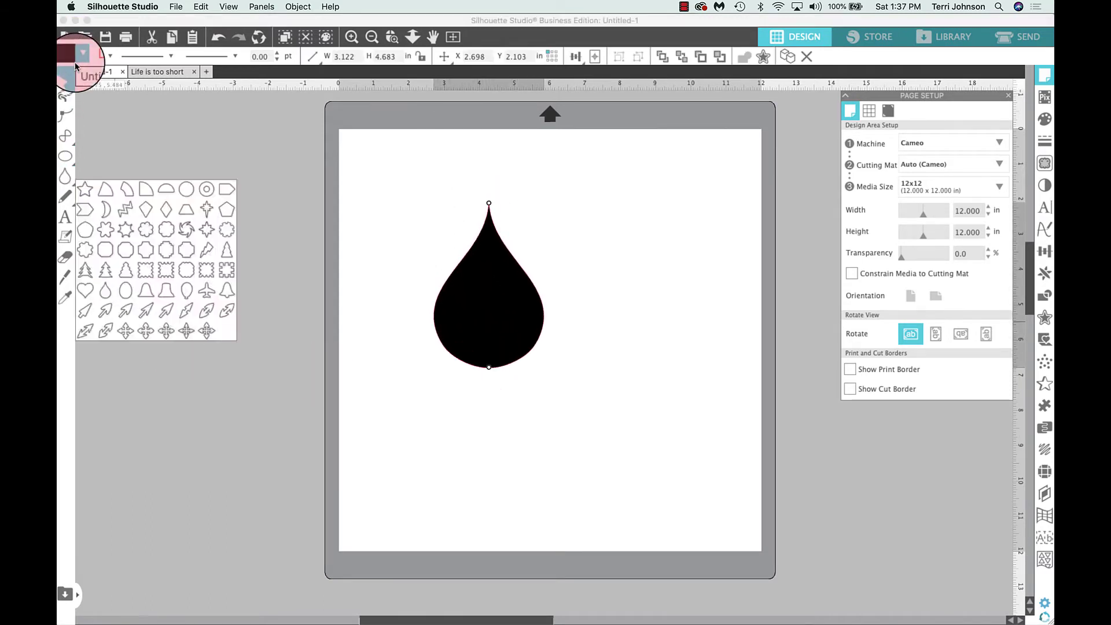
pyautogui.click(81, 56)
pyautogui.click(74, 73)
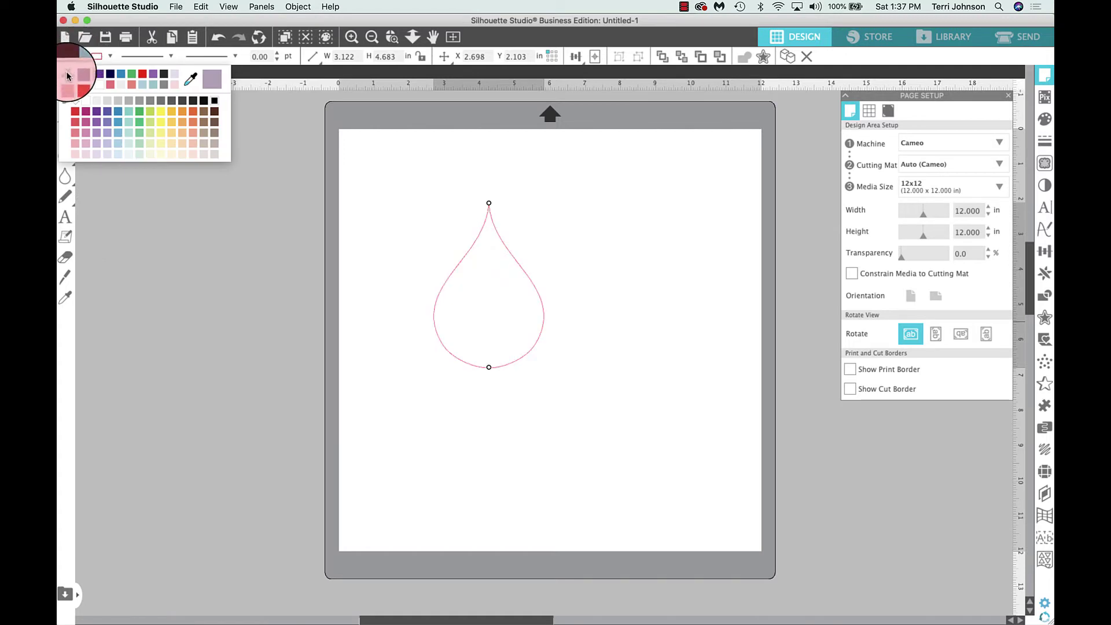
pyautogui.moveTo(667, 339); pyautogui.dragTo(489, 191)
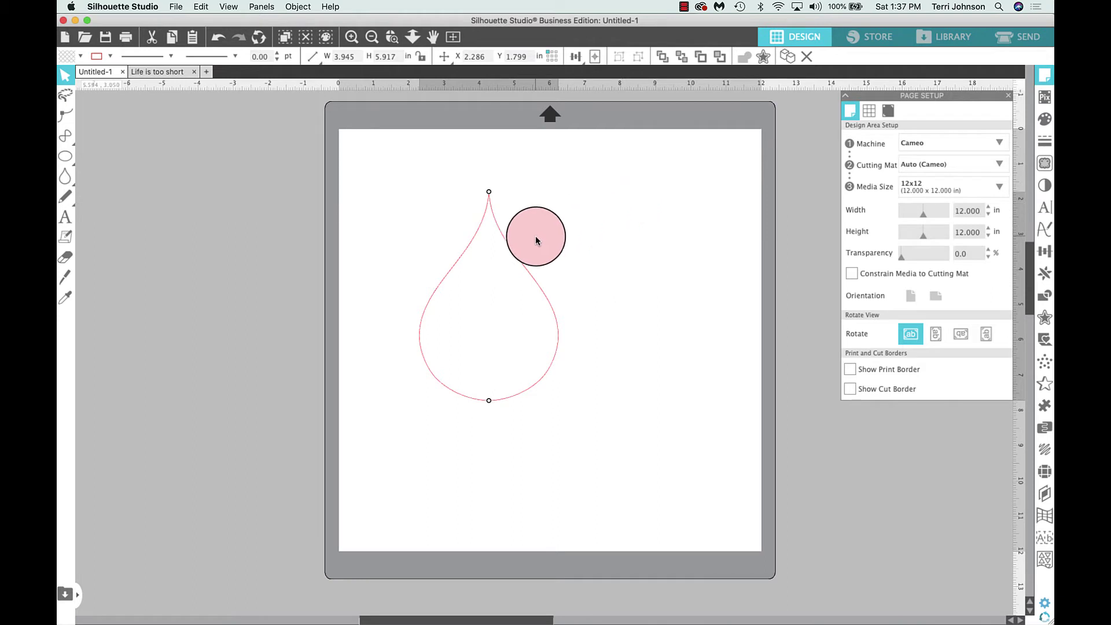
pyautogui.moveTo(530, 274); pyautogui.dragTo(517, 233)
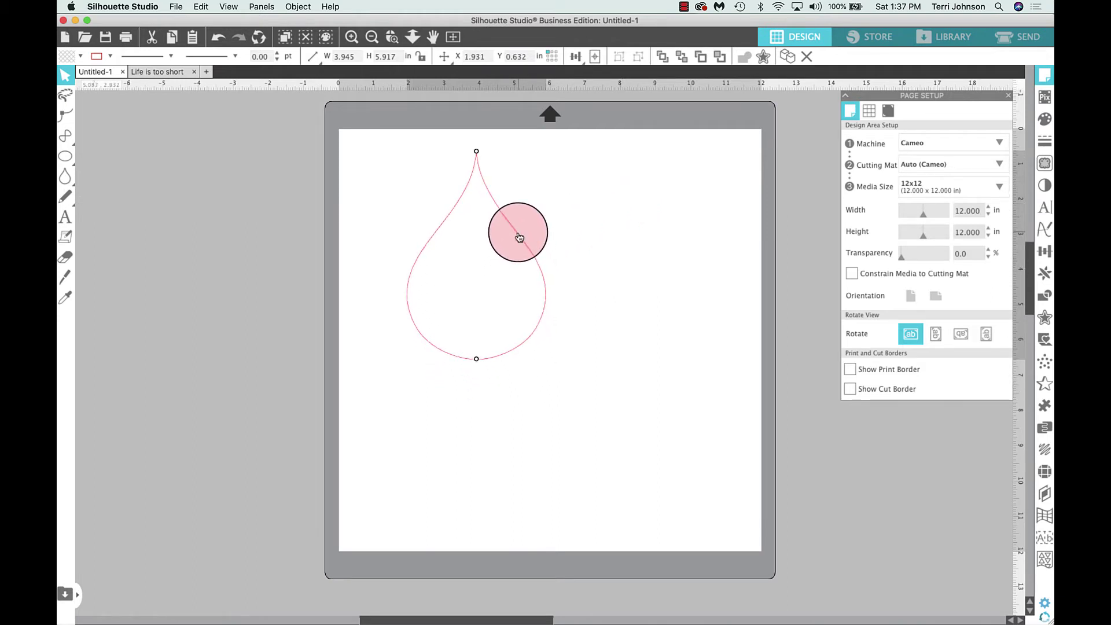
# - Draw a solid, straight knife line about 6.59 in long horizontally across the teardrop's upper part, with Auto Apply off
pyautogui.click(65, 280)
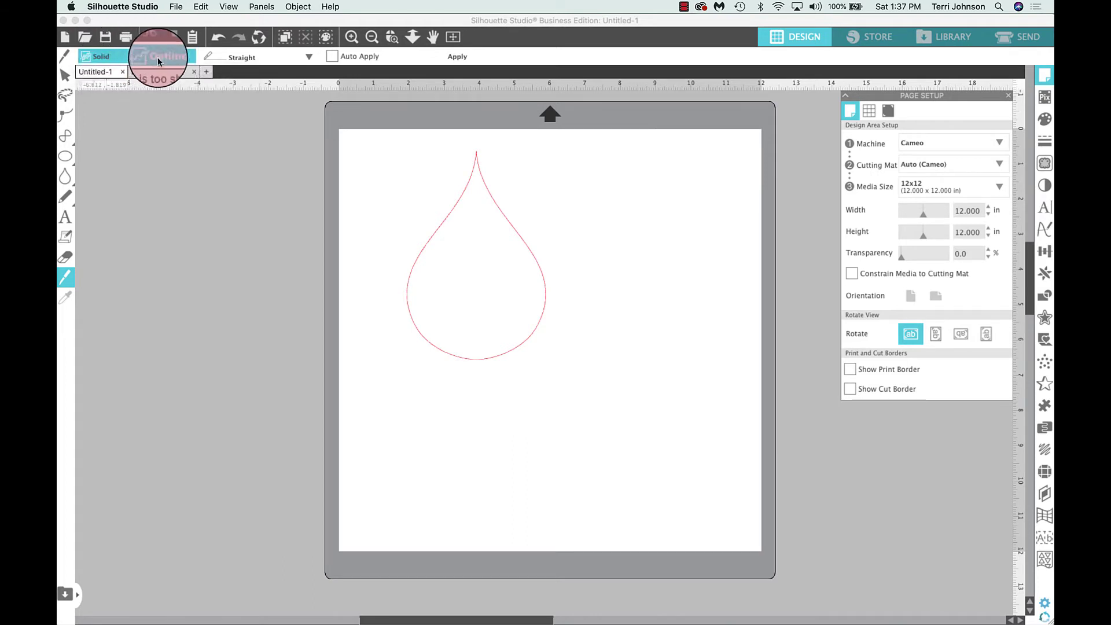
pyautogui.click(223, 62)
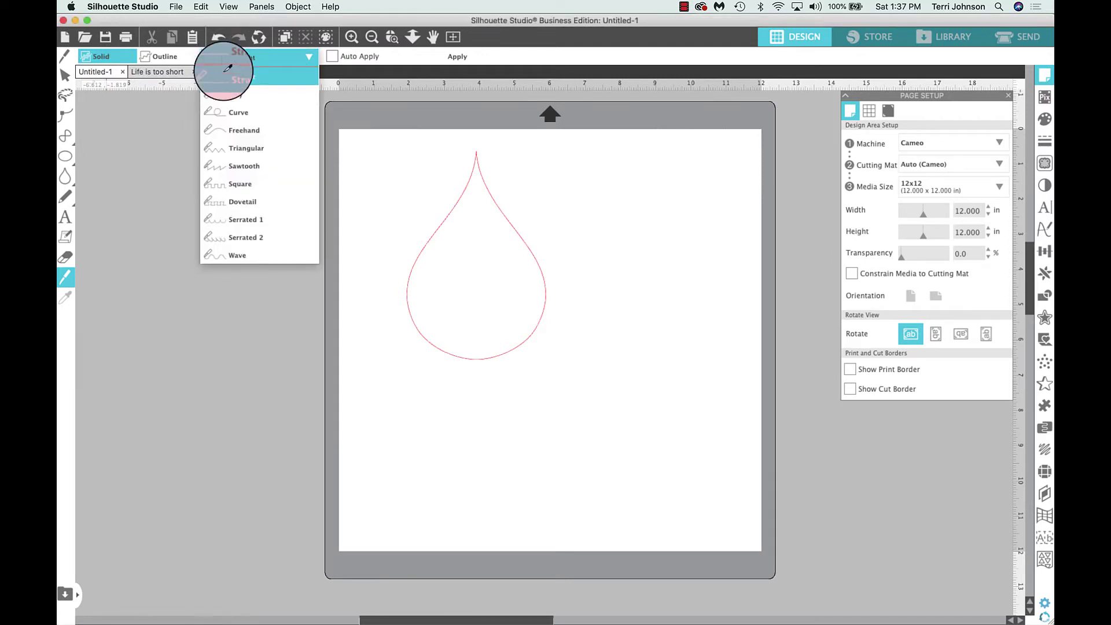
pyautogui.click(234, 58)
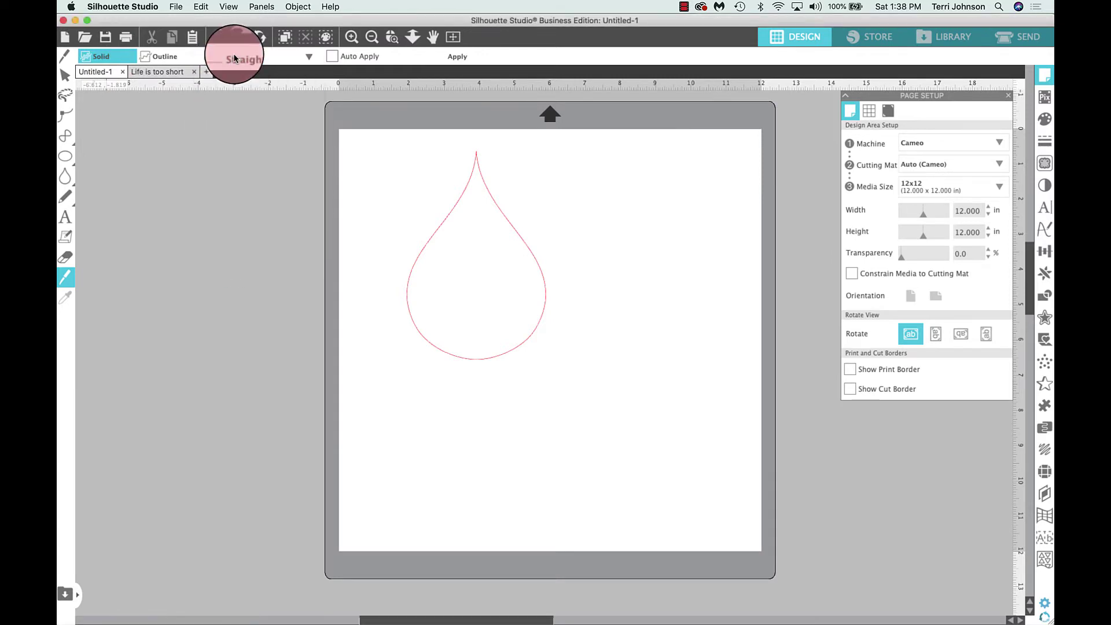
pyautogui.click(331, 57)
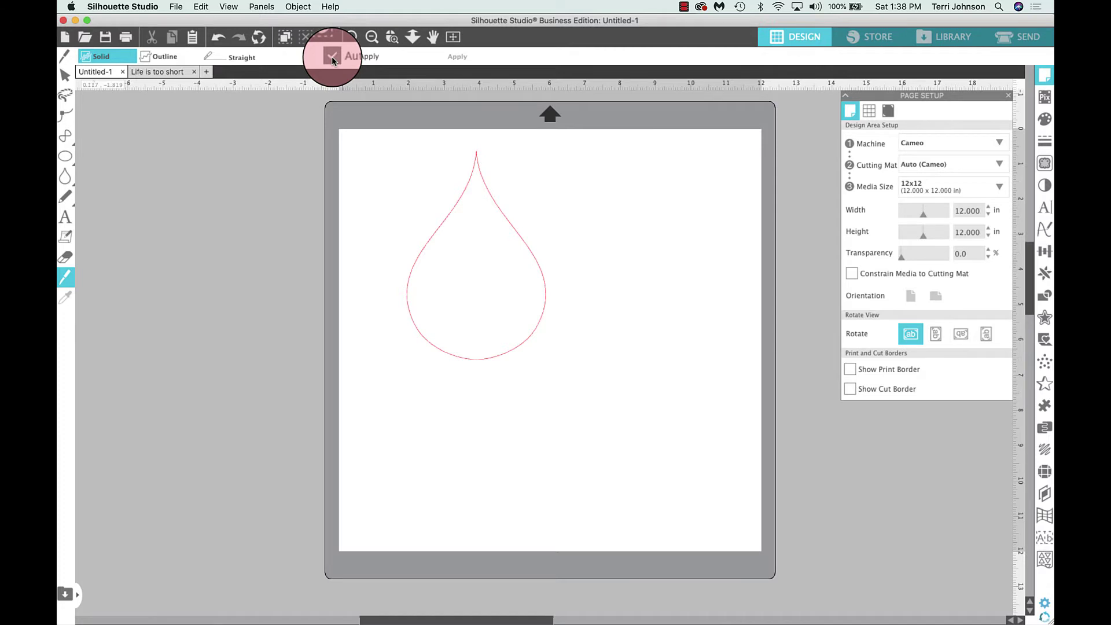
pyautogui.click(332, 57)
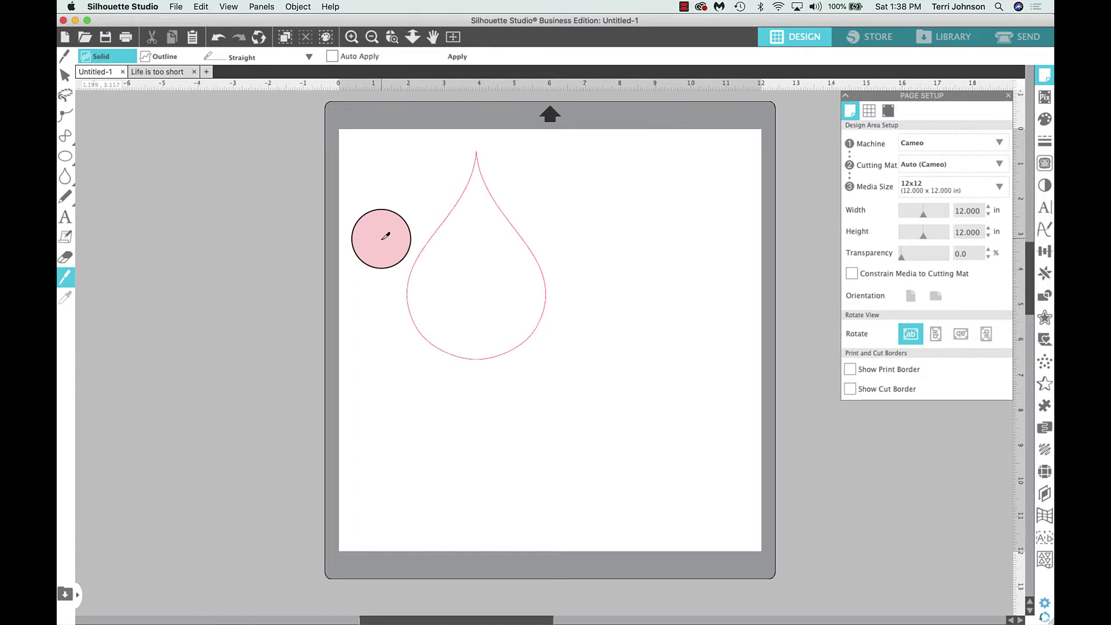
pyautogui.moveTo(382, 238)
pyautogui.mouseDown()
pyautogui.moveTo(455, 241)
pyautogui.moveTo(614, 219)
pyautogui.mouseUp()
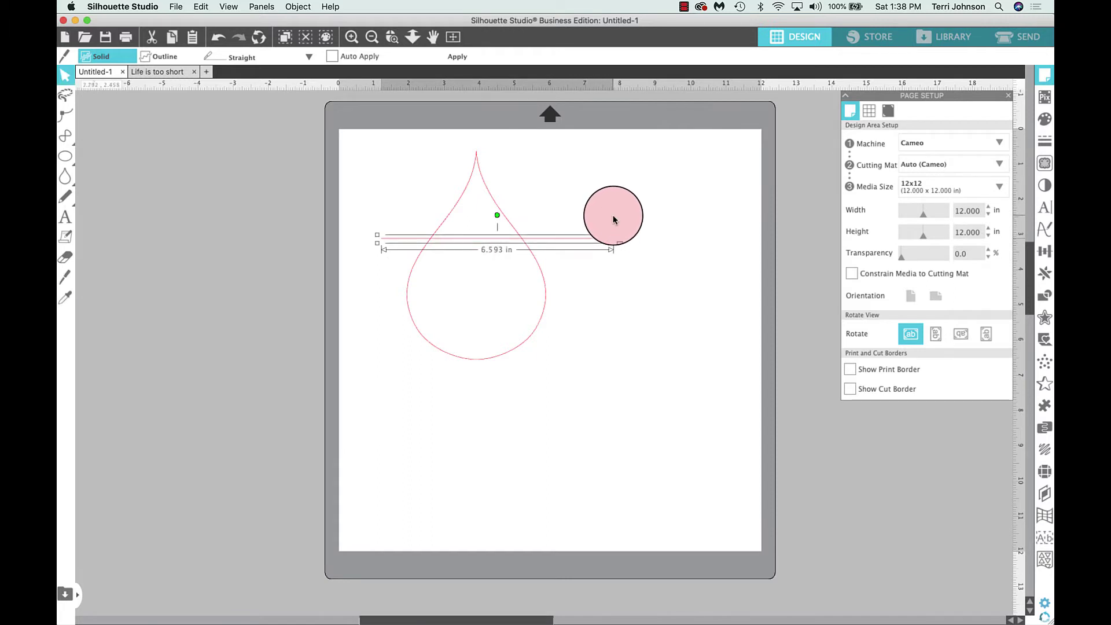
# - Try the knife cut by applying it and pulling the teardrop's tip away, and undo both changes
pyautogui.moveTo(64, 134); pyautogui.dragTo(86, 138)
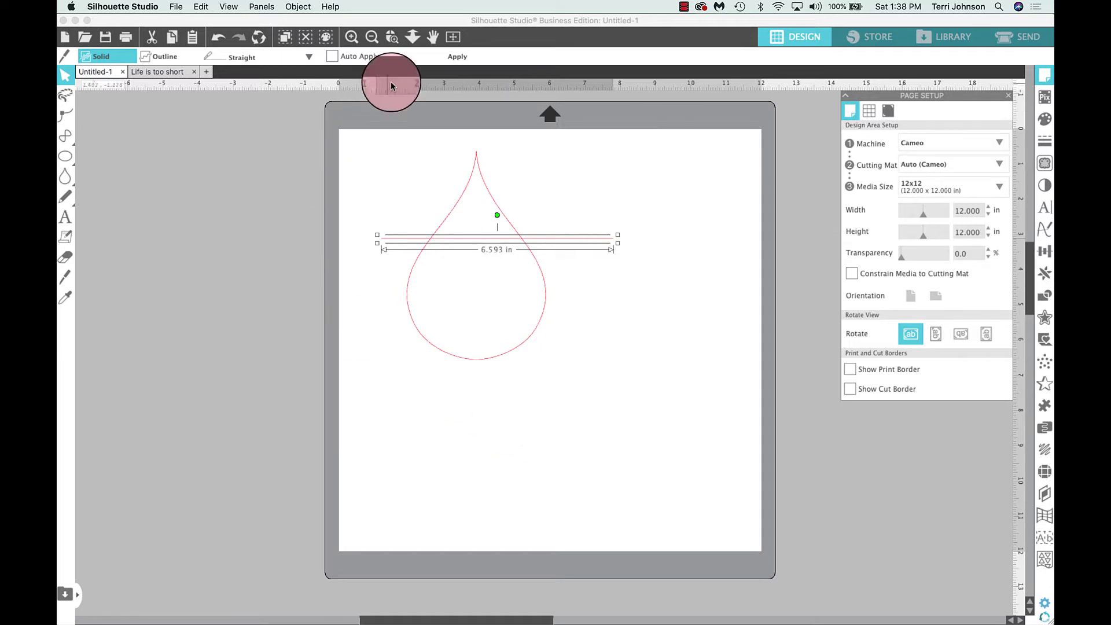
pyautogui.click(463, 58)
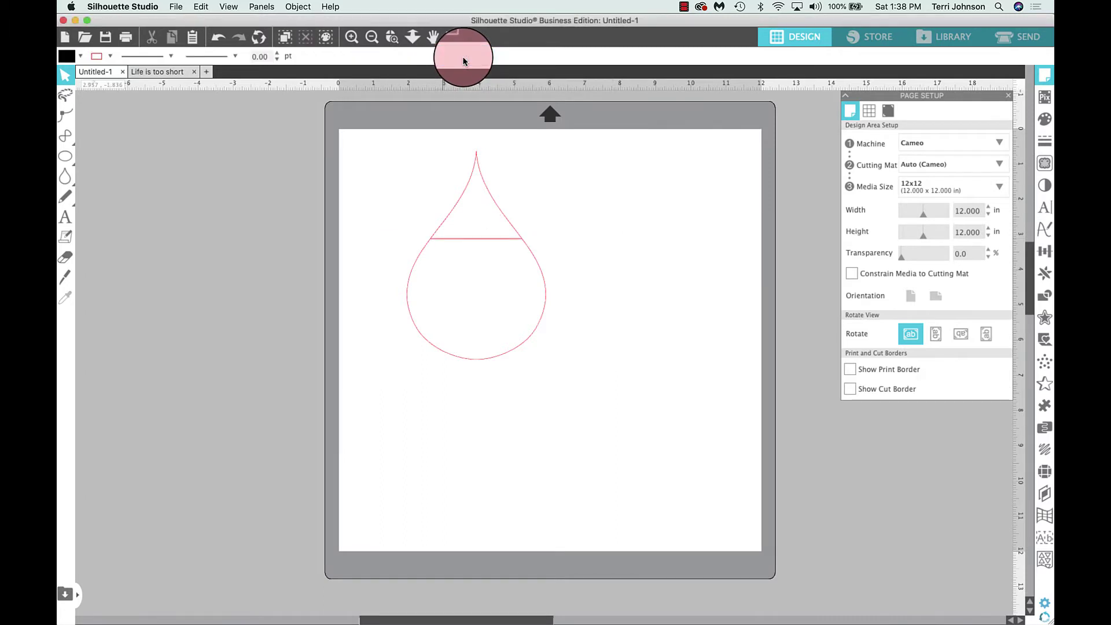
pyautogui.moveTo(476, 204); pyautogui.dragTo(701, 223)
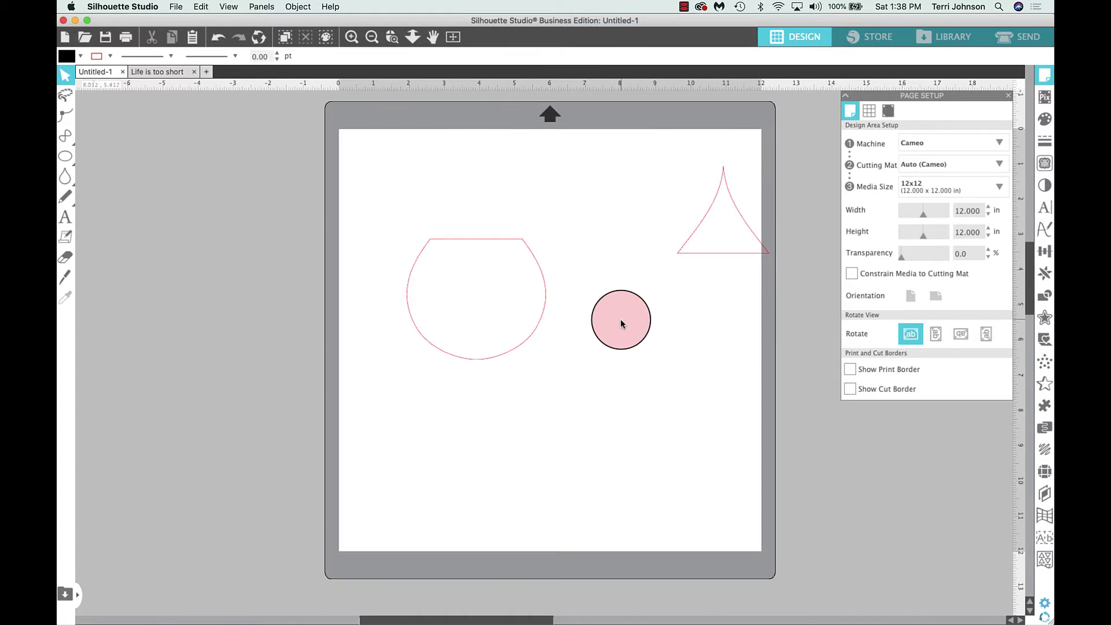
pyautogui.press('super+z')
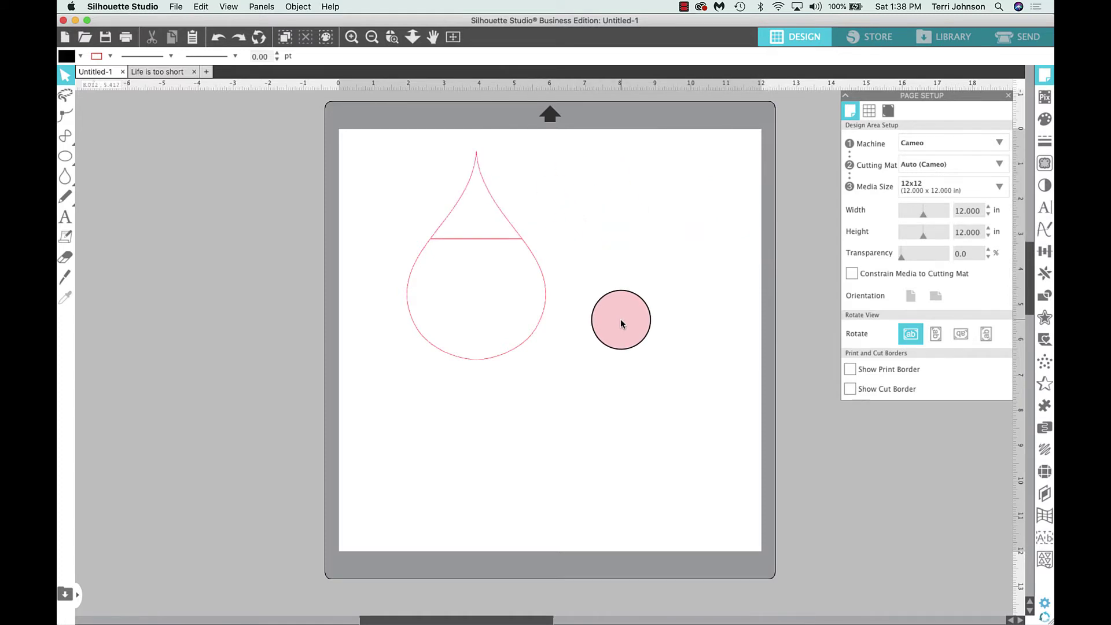
pyautogui.press('super+z')
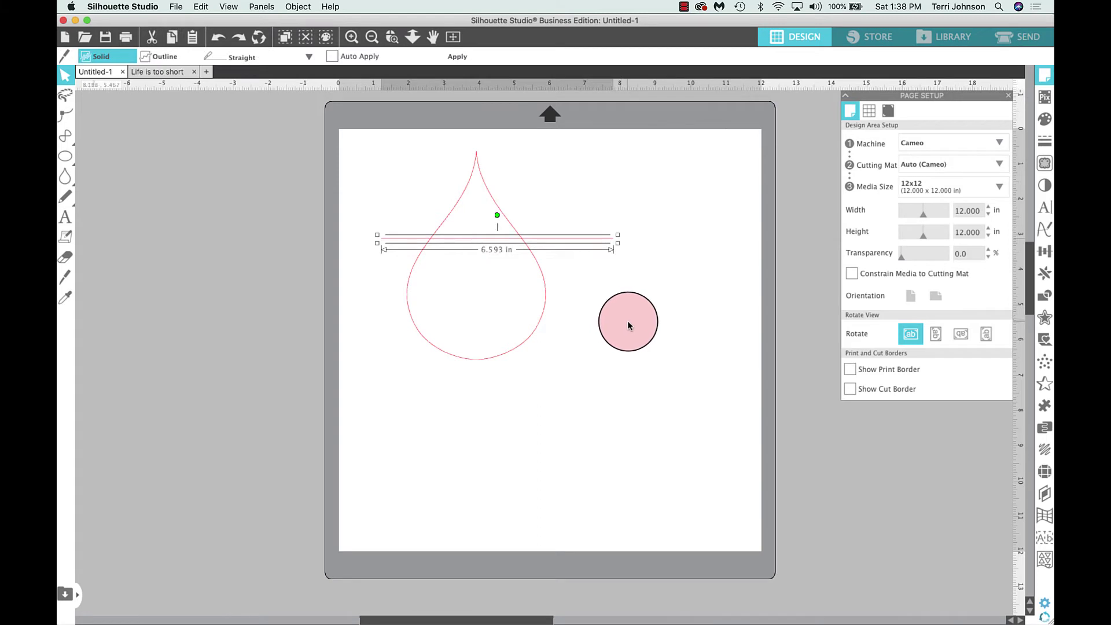
# - Nudge the knife line slightly down the teardrop and apply the cut
pyautogui.press('Down')
pyautogui.press('Down')
pyautogui.press('Down')
pyautogui.press('Down')
pyautogui.press('Down')
pyautogui.press('Down')
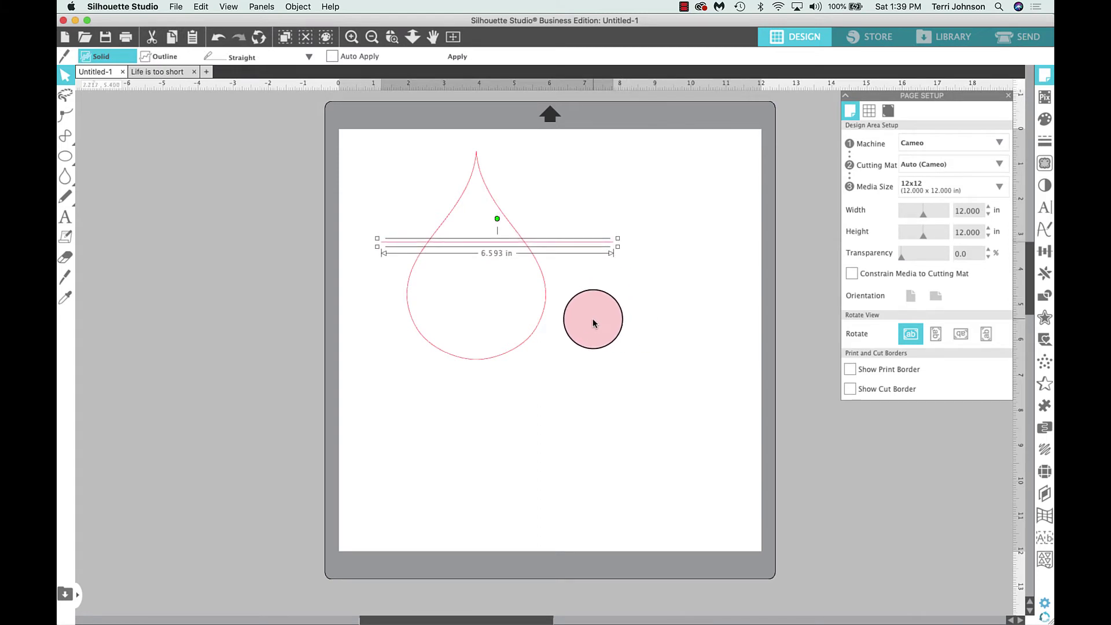
pyautogui.click(459, 57)
# - Delete the teardrop's cut-off tip and move the remaining bowl shape to about X 3.10, Y 1.45 in
pyautogui.click(471, 173)
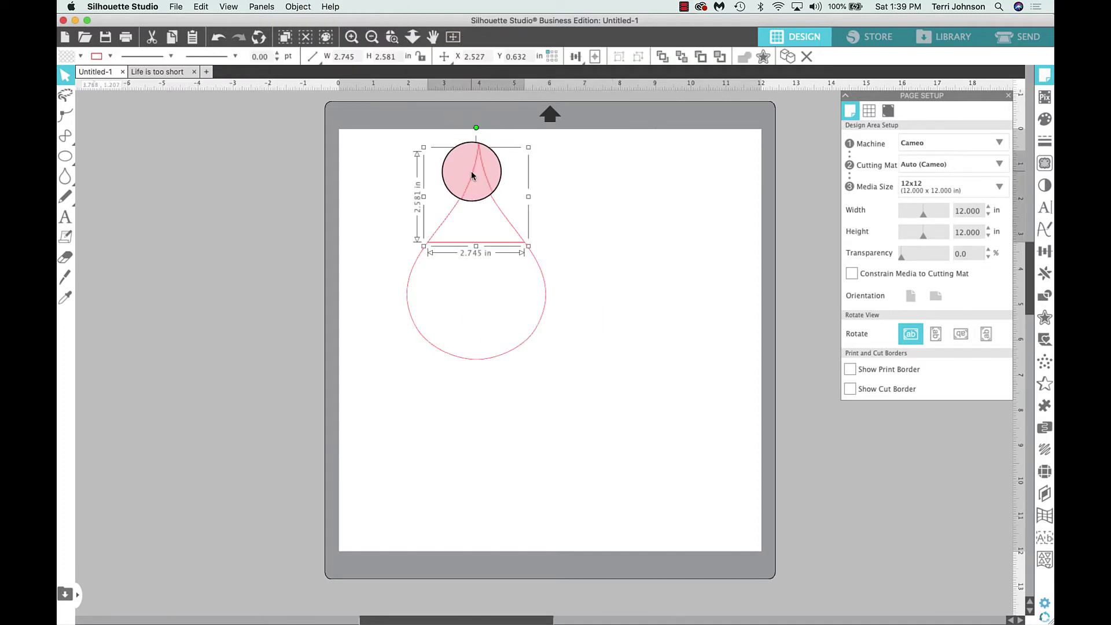
pyautogui.press('Delete')
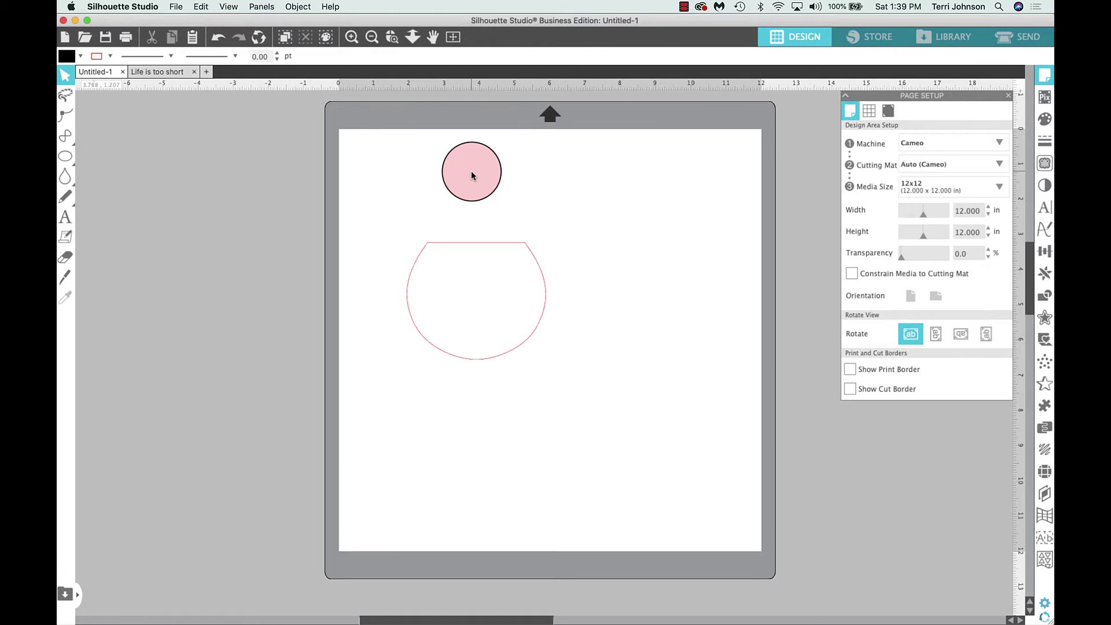
pyautogui.moveTo(471, 171); pyautogui.dragTo(521, 183)
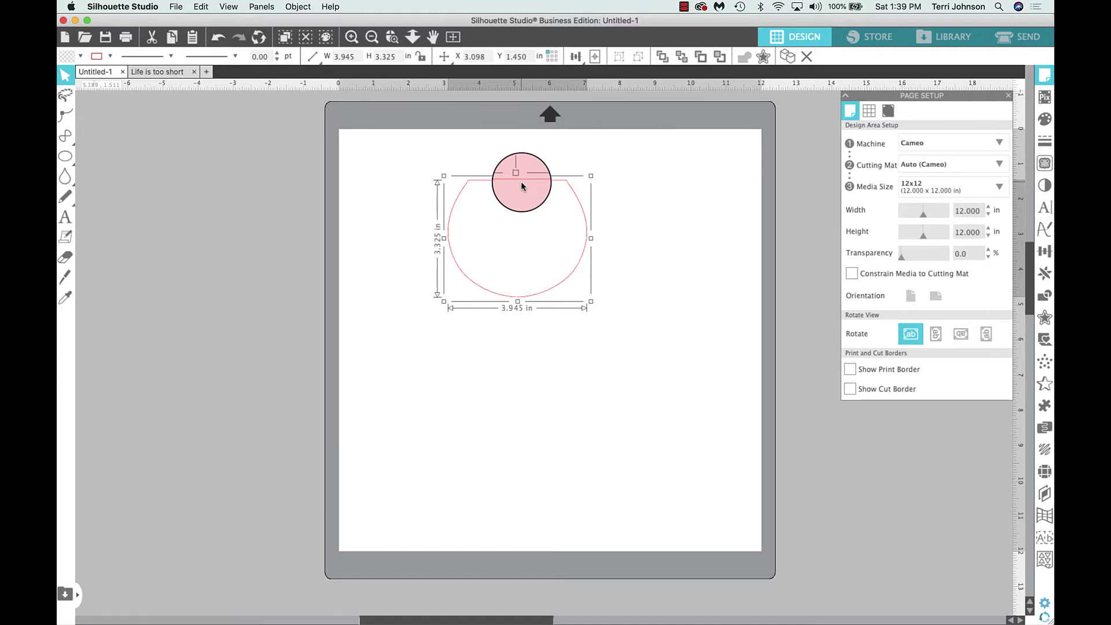
# - Replicate the bowl shape into a horizontal row of three and close the Replicate options
pyautogui.click(1044, 273)
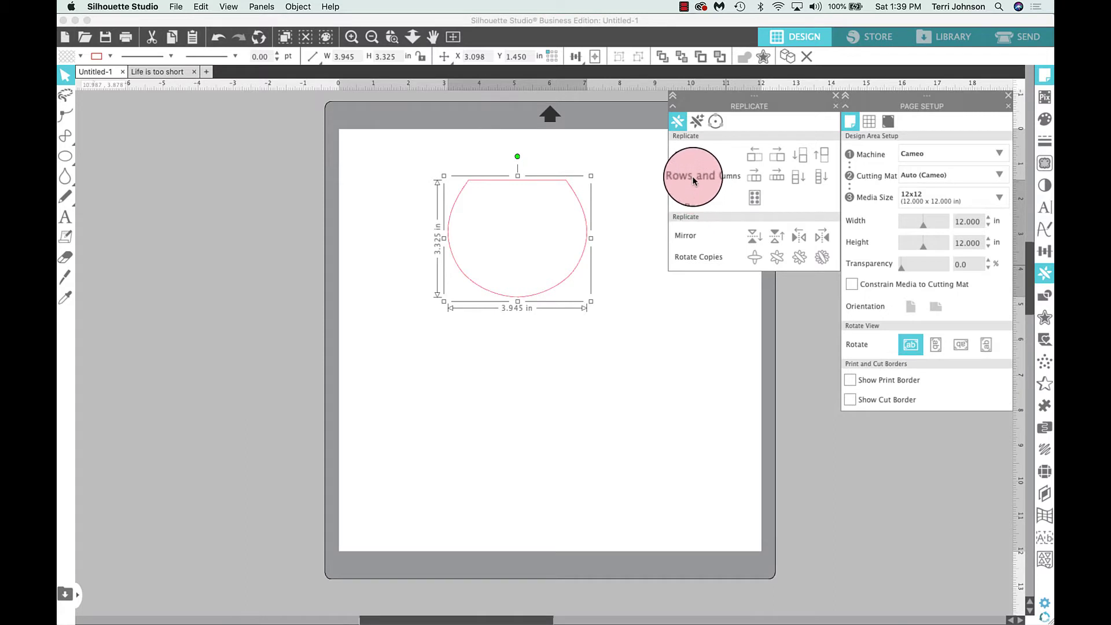
pyautogui.click(762, 178)
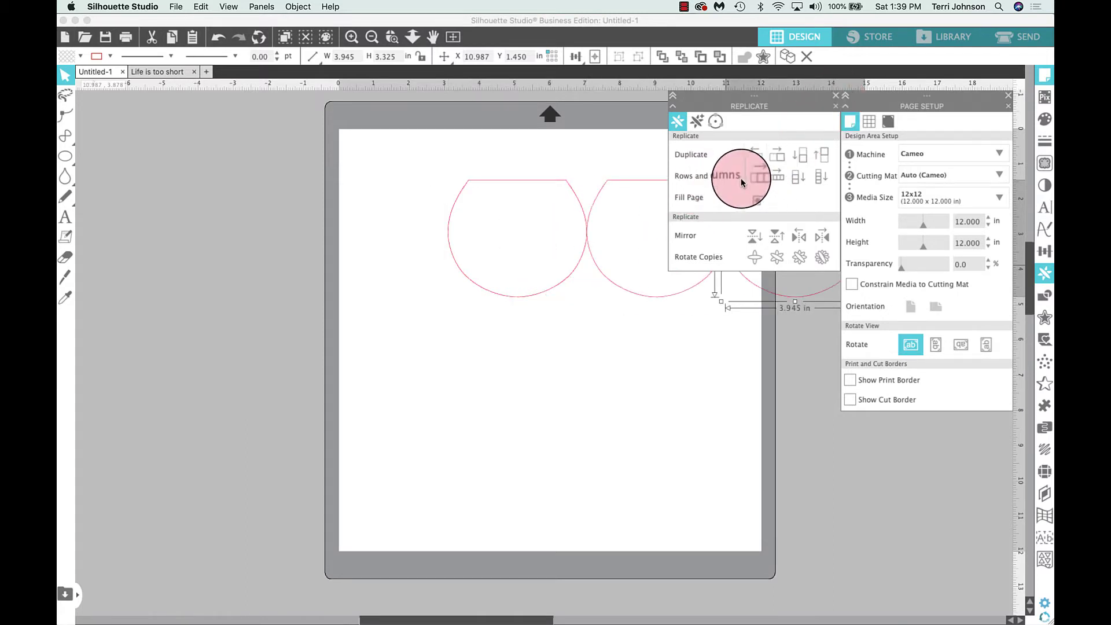
pyautogui.click(835, 96)
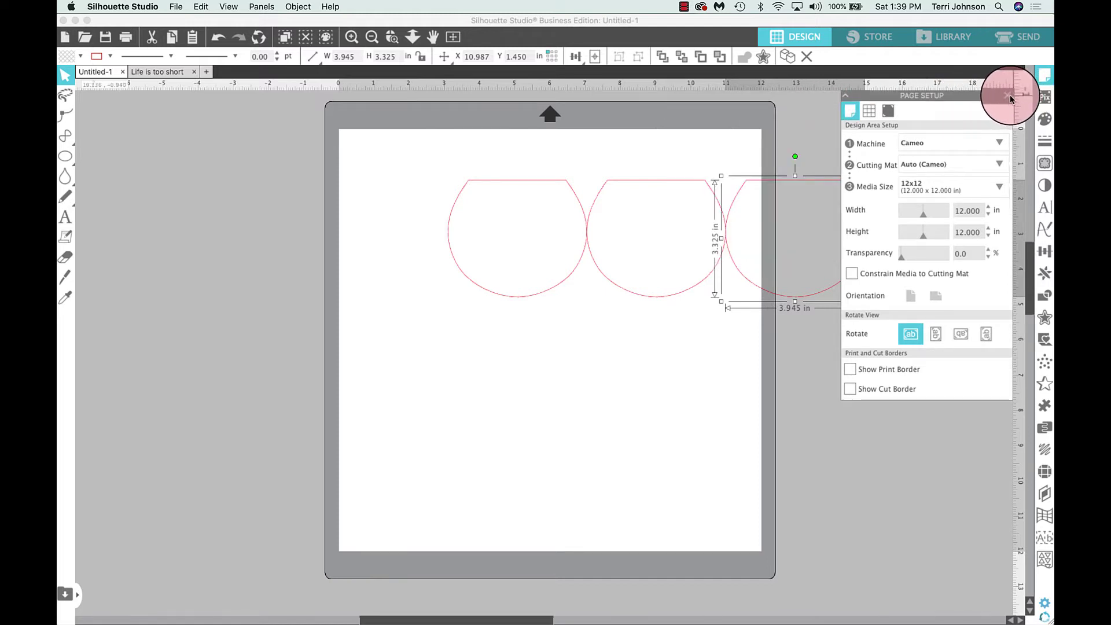
# - Close the Page Setup options and move the middle bowl copy off the page, overlapping the outermost copy
pyautogui.click(1007, 95)
pyautogui.moveTo(698, 181); pyautogui.dragTo(931, 186)
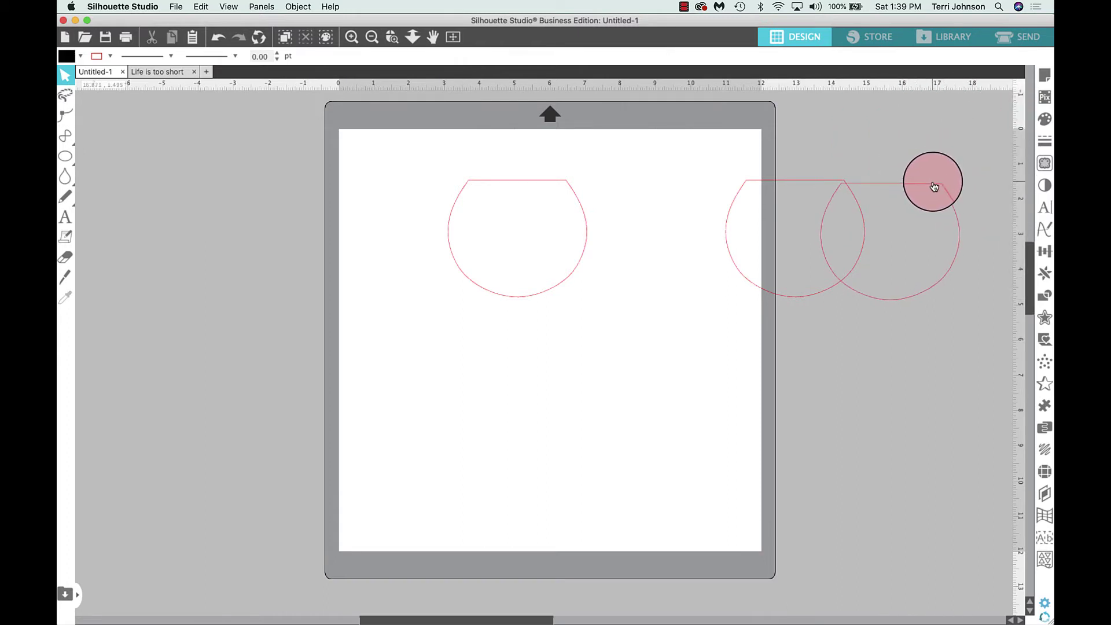
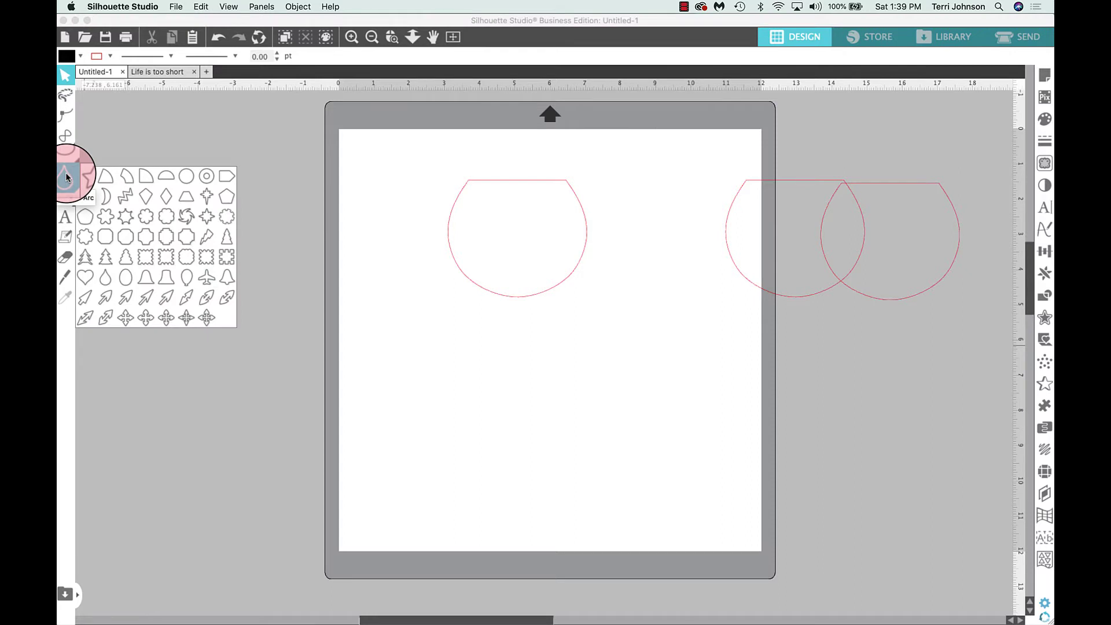
# - Draw a wedge about 1.12 × 1.19 in below the bowl on the page with the Arc shape and remove its fill
pyautogui.moveTo(69, 198)
pyautogui.moveTo(68, 178)
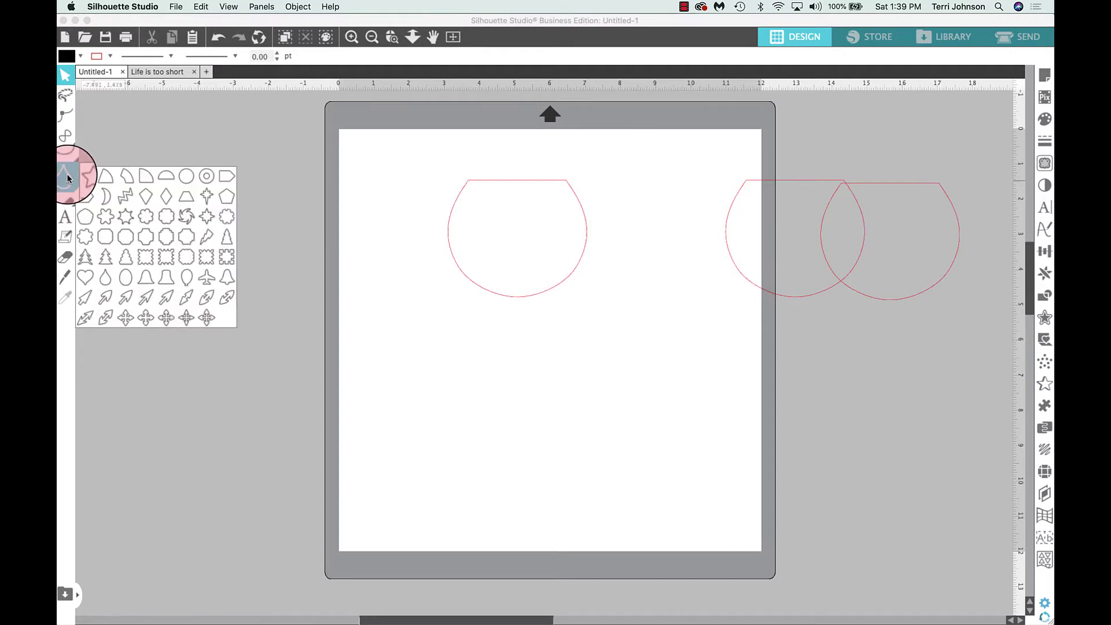
pyautogui.click(100, 179)
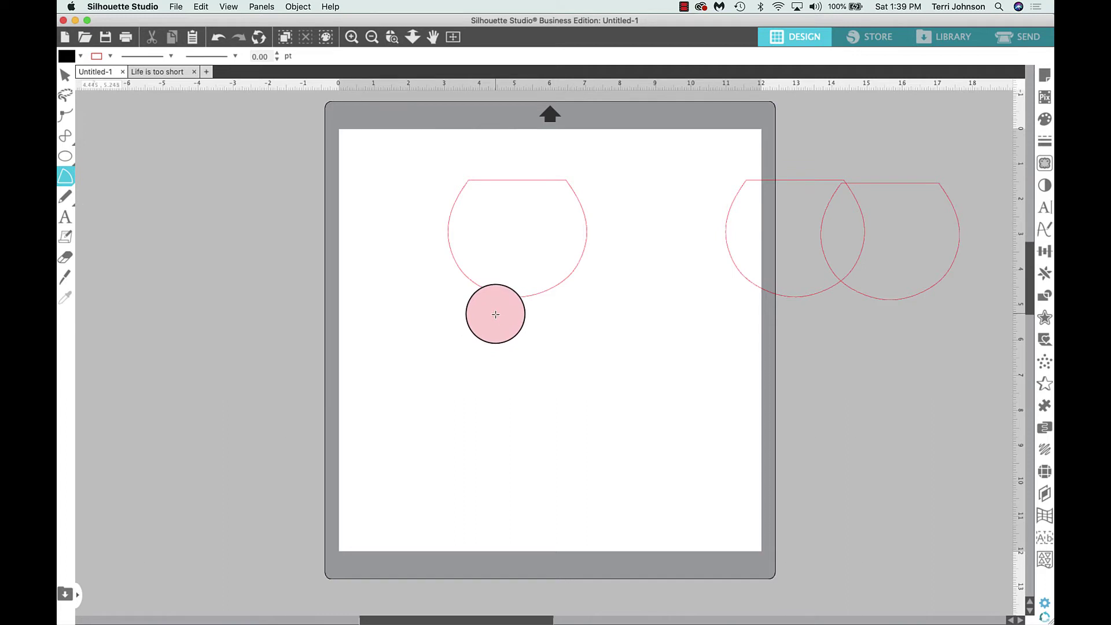
pyautogui.moveTo(495, 314); pyautogui.dragTo(507, 354)
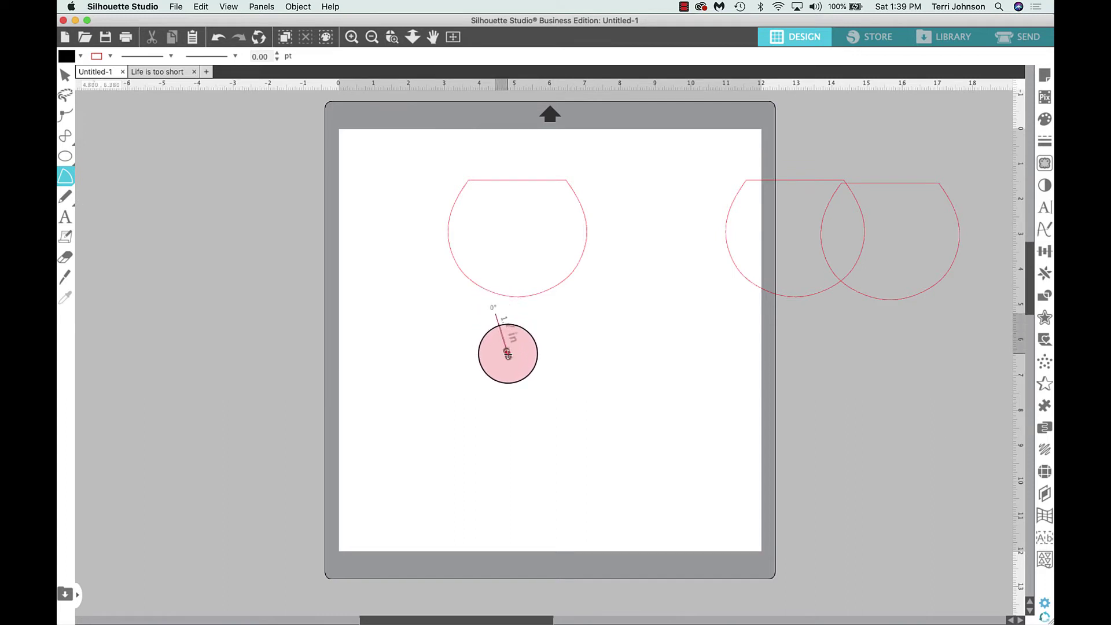
pyautogui.moveTo(507, 354); pyautogui.dragTo(508, 354)
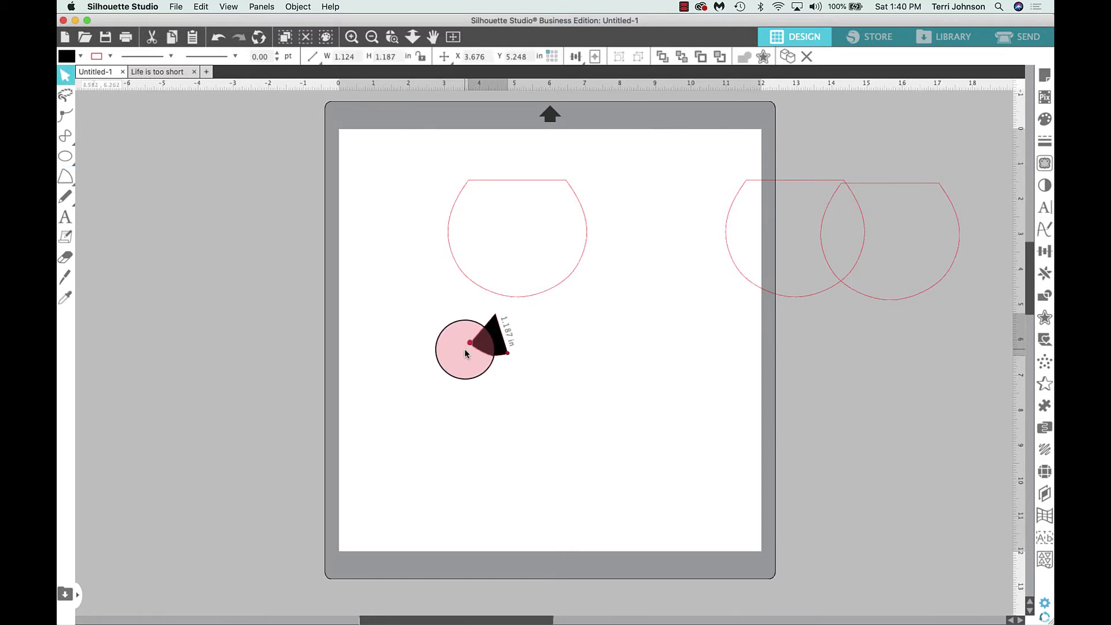
pyautogui.click(466, 353)
pyautogui.click(81, 57)
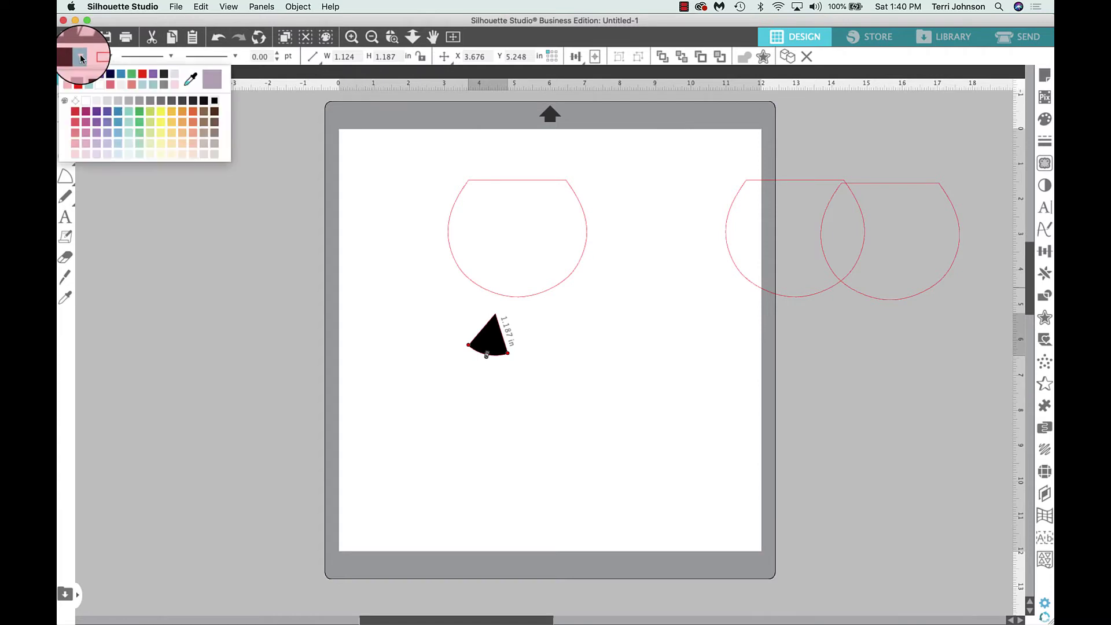
pyautogui.click(75, 101)
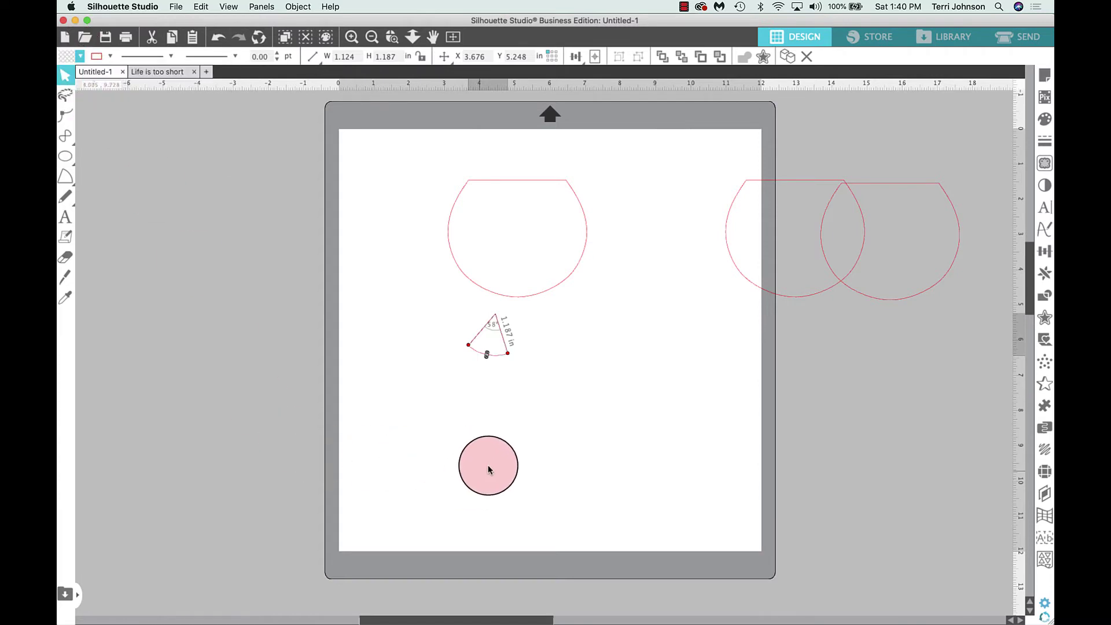
# - Turn the wedge point-down with a 60° angle, size it to about 1.31 × 1.33 in and overlap it with the bowl's lower edge
pyautogui.moveTo(488, 469); pyautogui.dragTo(538, 310)
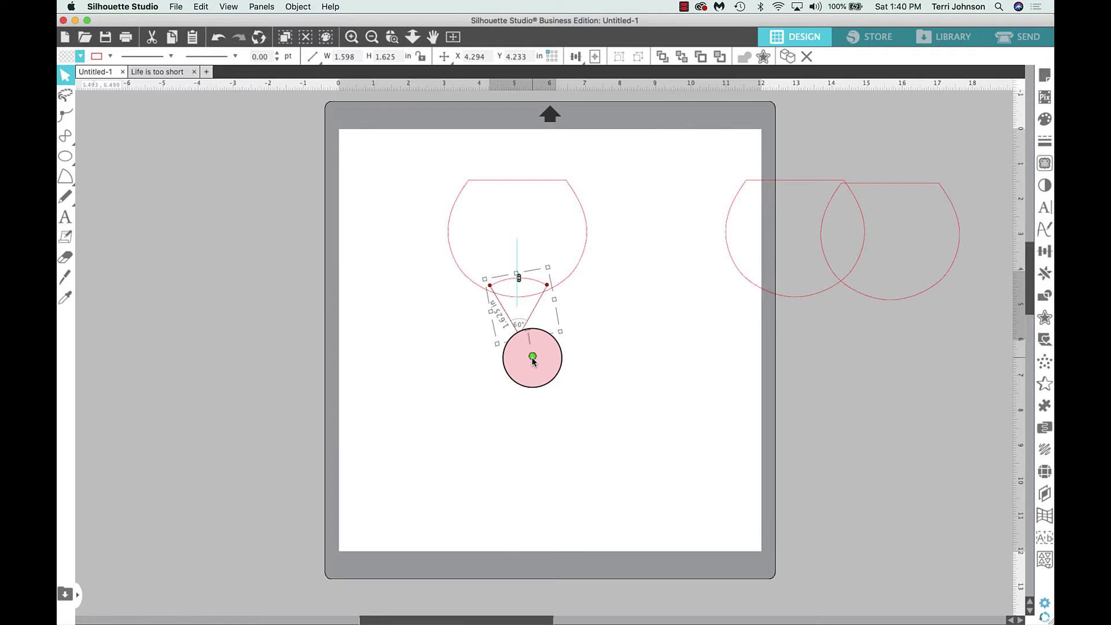
pyautogui.click(540, 451)
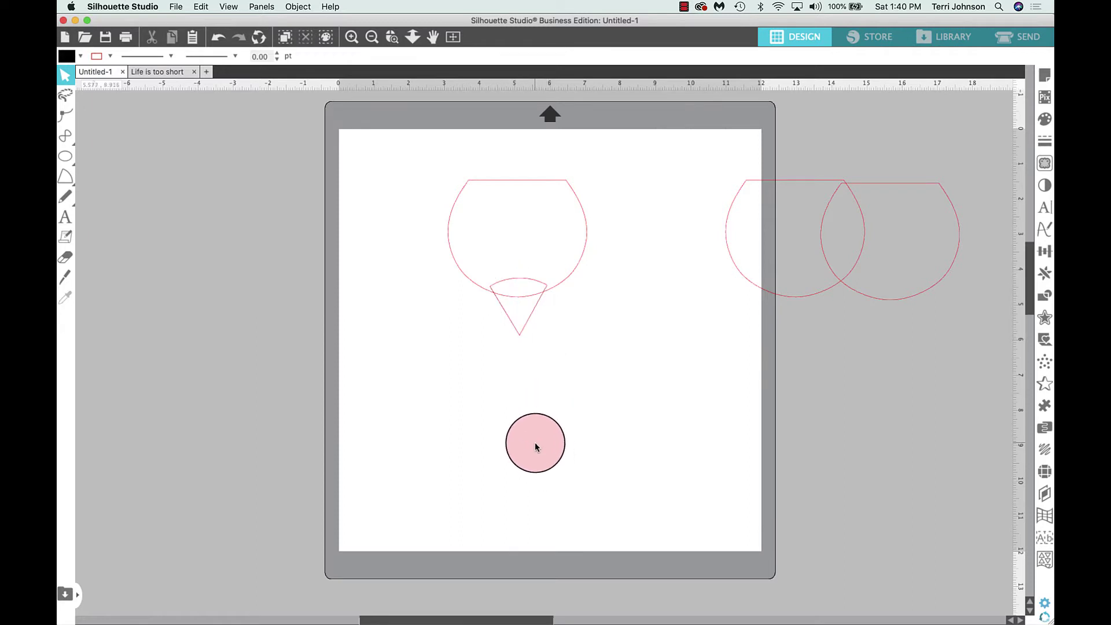
pyautogui.click(520, 340)
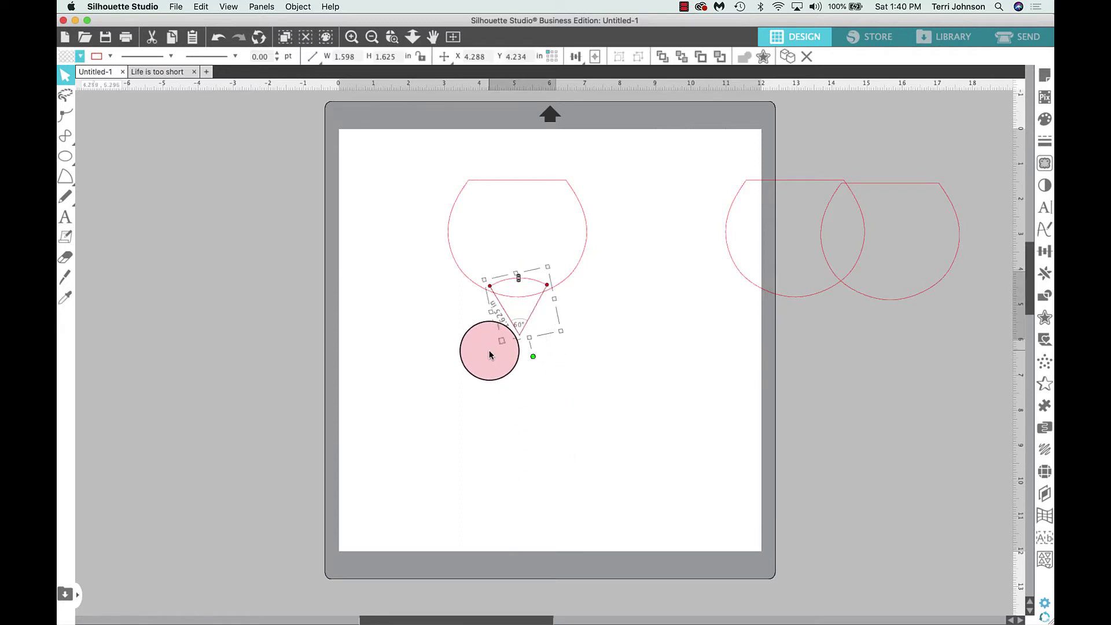
pyautogui.moveTo(498, 347); pyautogui.dragTo(504, 338)
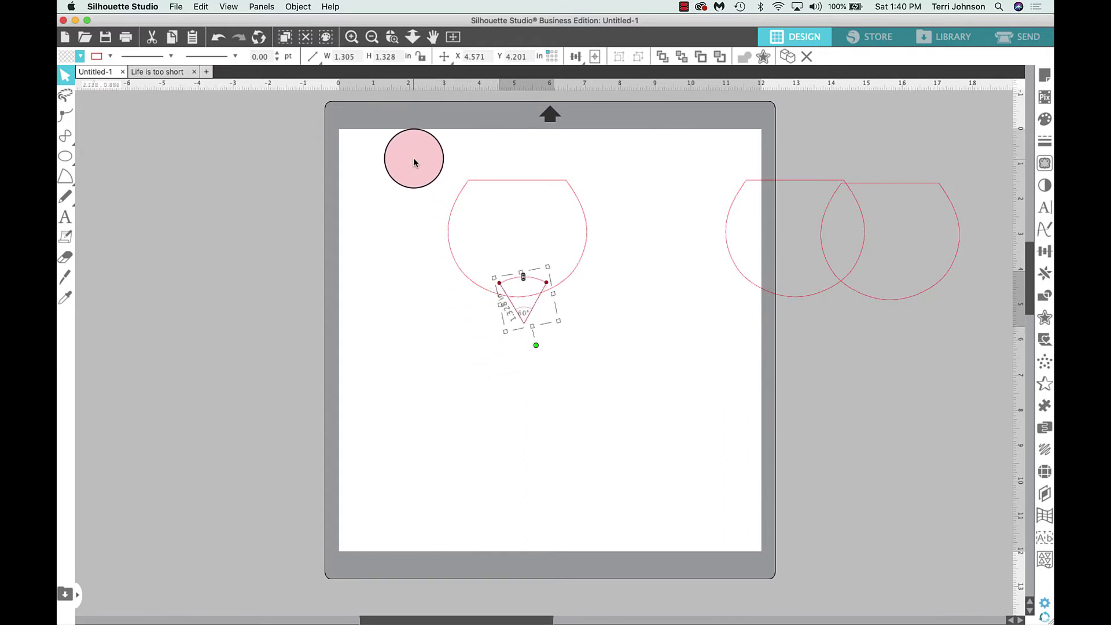
# - Align the wedge and the bowl on their shared vertical centre line
pyautogui.moveTo(413, 158); pyautogui.dragTo(592, 362)
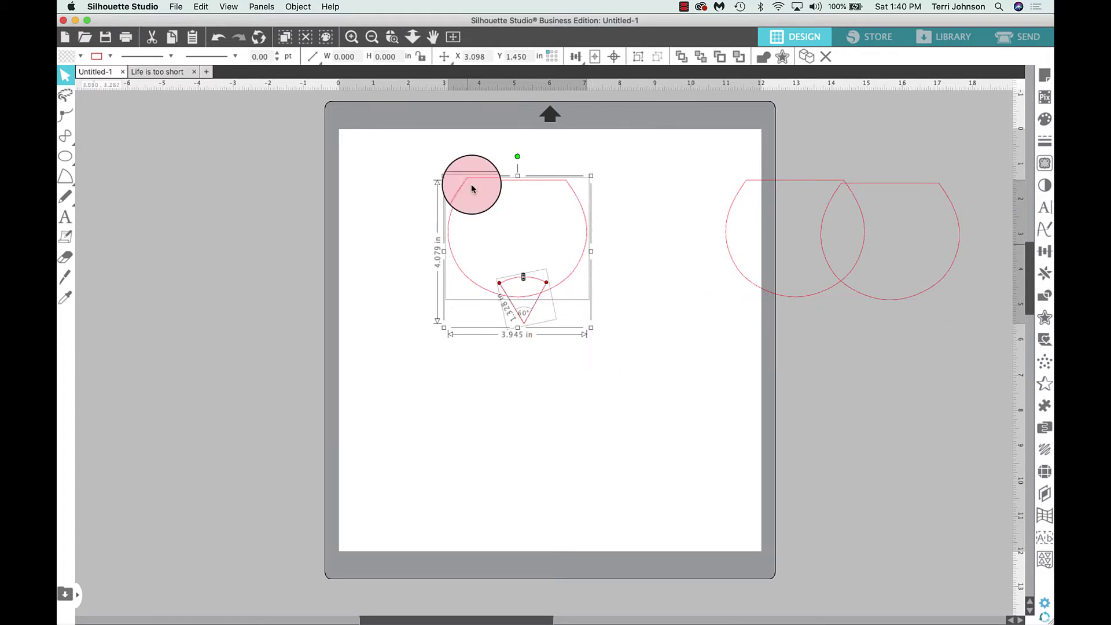
pyautogui.click(576, 56)
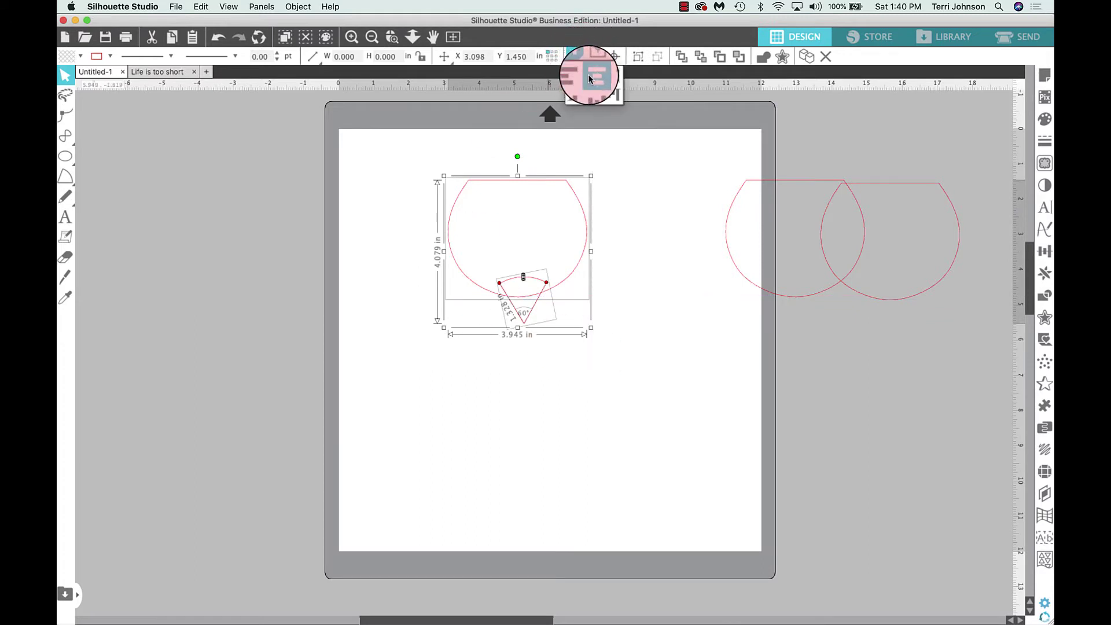
pyautogui.click(588, 75)
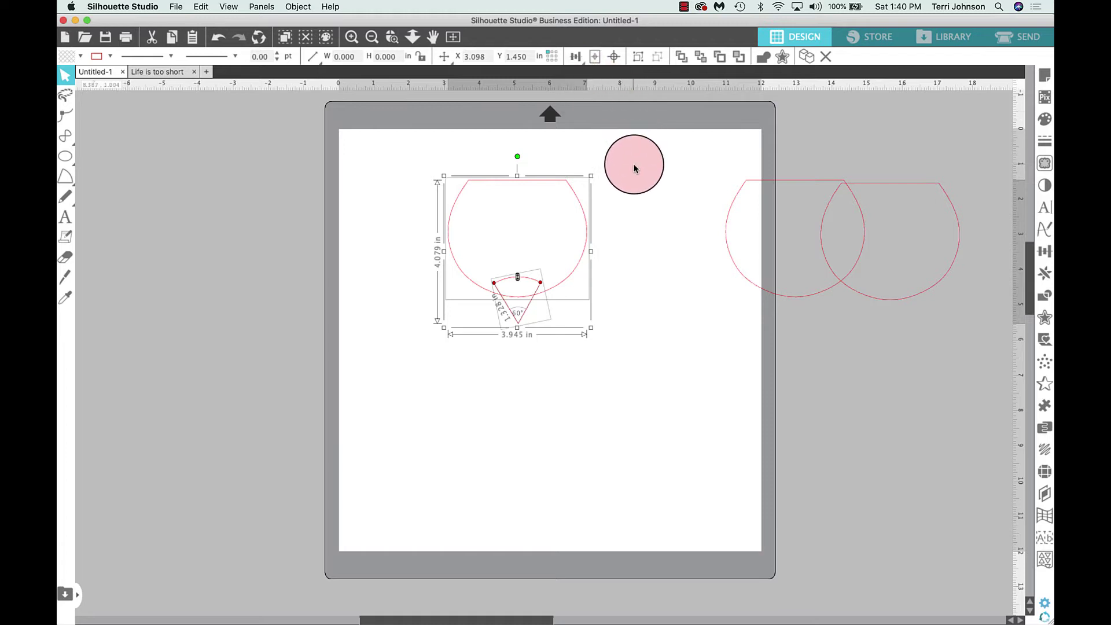
pyautogui.click(639, 171)
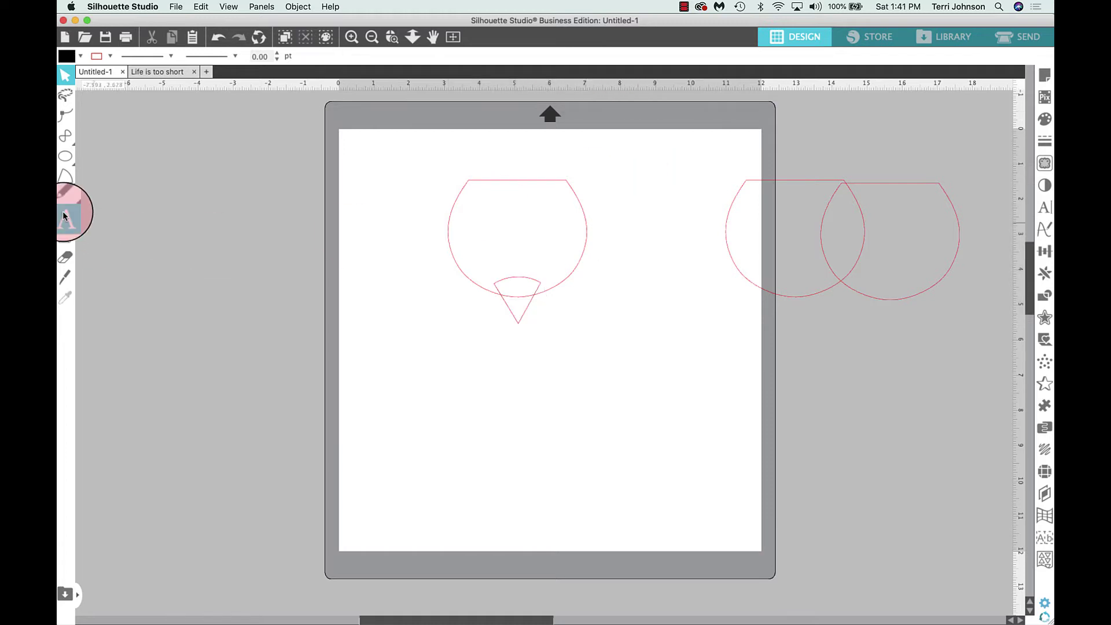
# - Draw a narrow vertical rectangle about 0.17 × 4.62 in beside the wedge and remove its fill
pyautogui.click(64, 176)
pyautogui.click(66, 159)
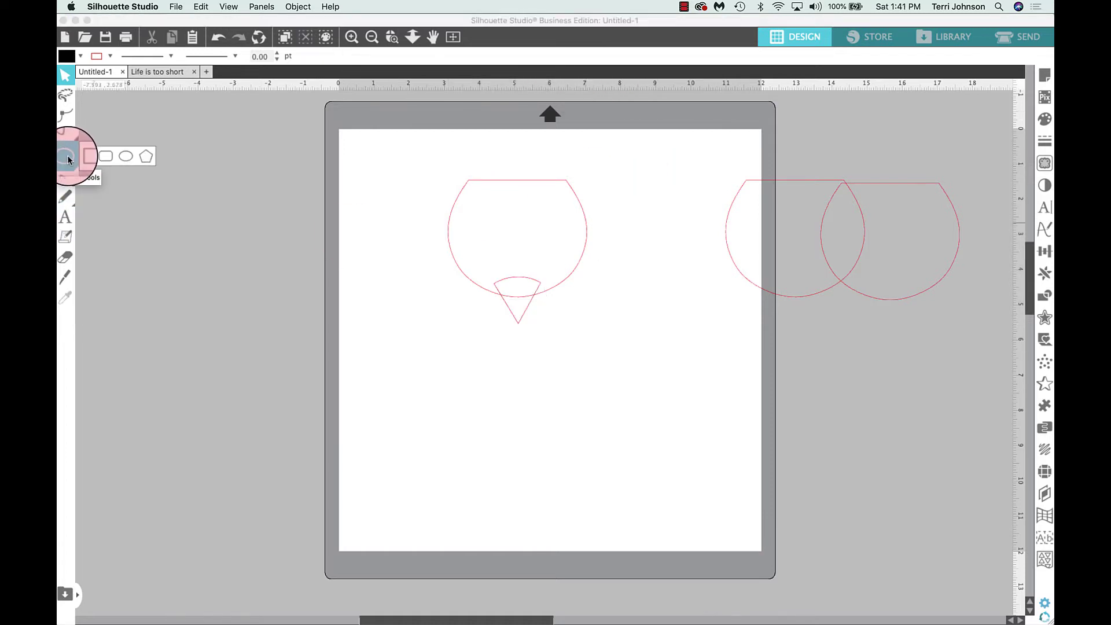
pyautogui.click(370, 310)
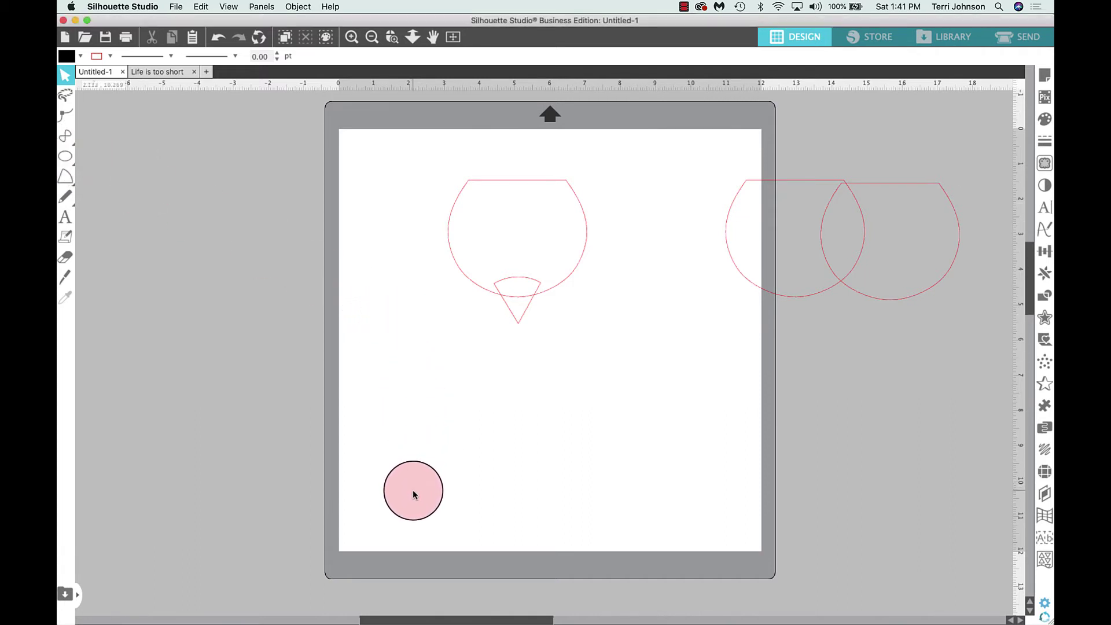
pyautogui.moveTo(70, 143)
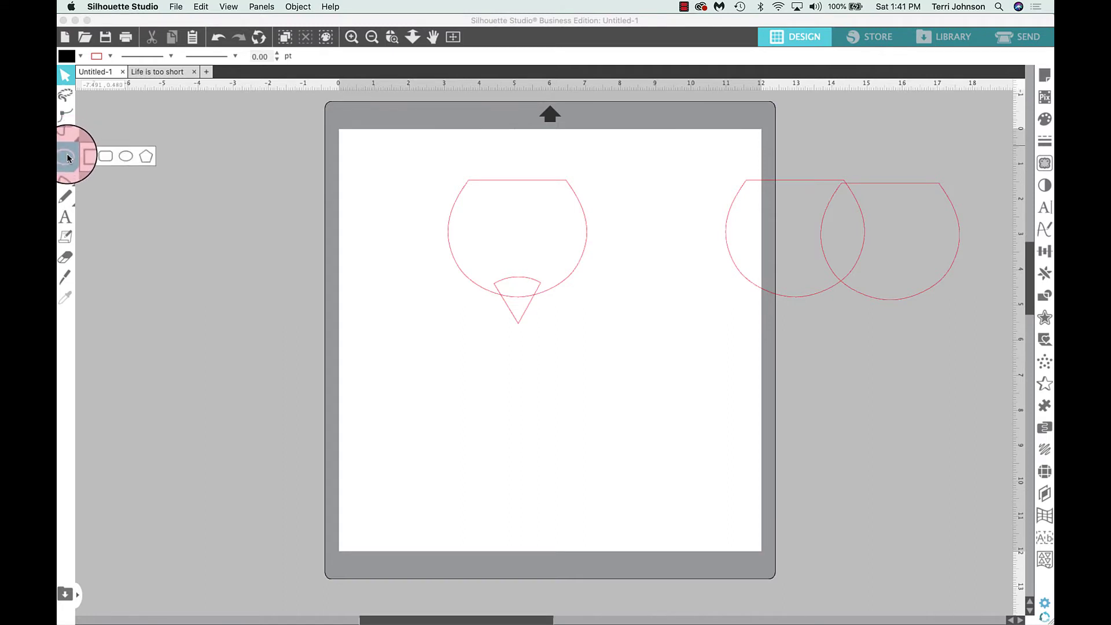
pyautogui.click(89, 156)
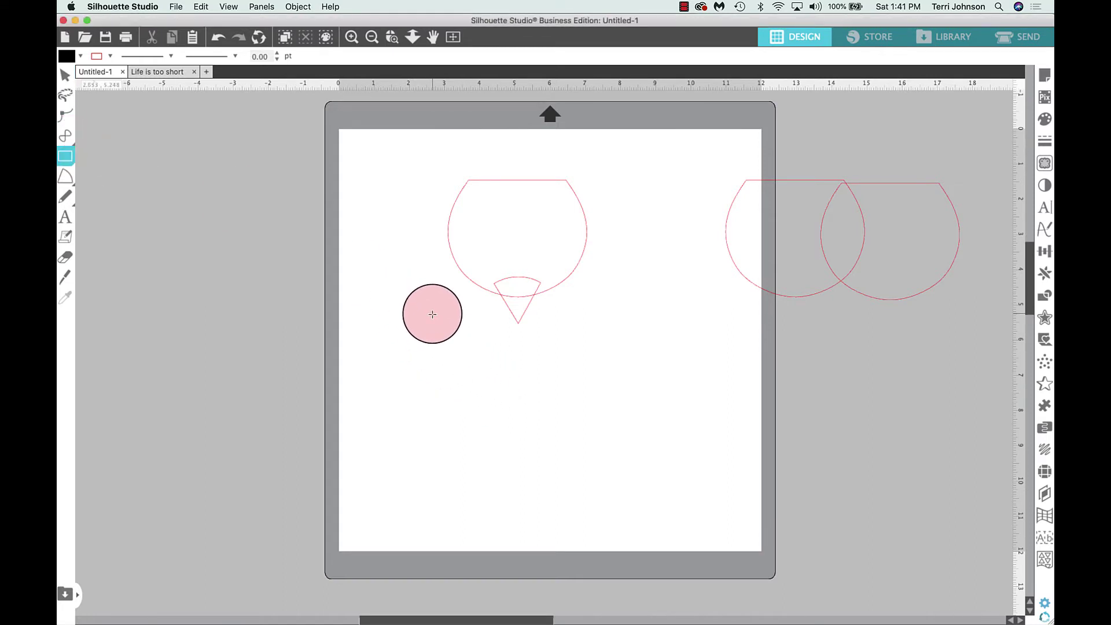
pyautogui.moveTo(432, 314); pyautogui.dragTo(438, 479)
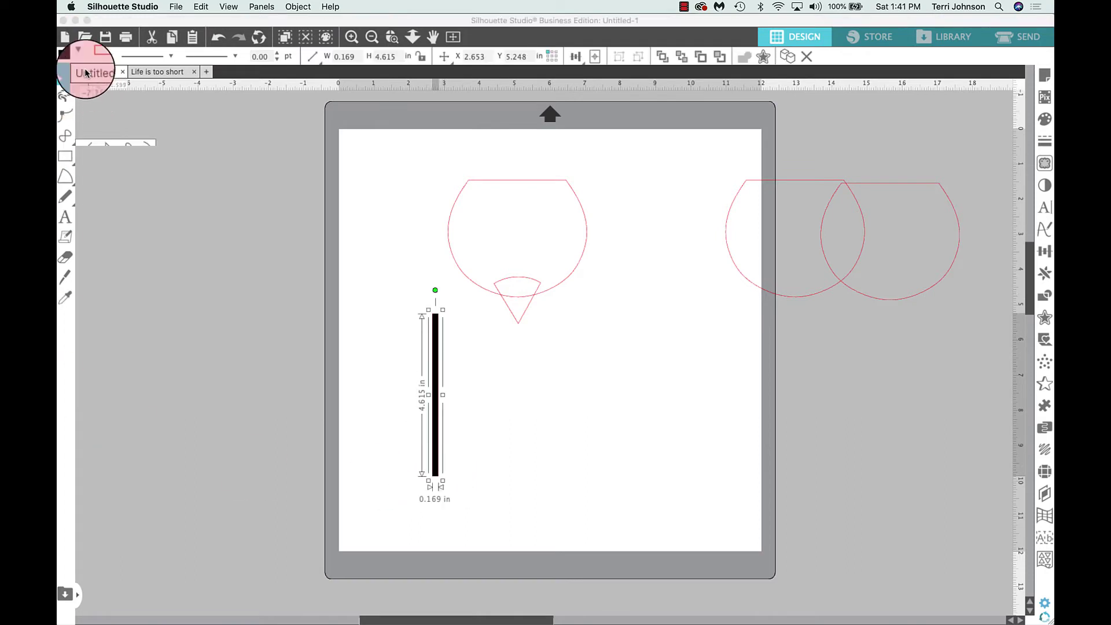
pyautogui.click(81, 56)
pyautogui.click(75, 100)
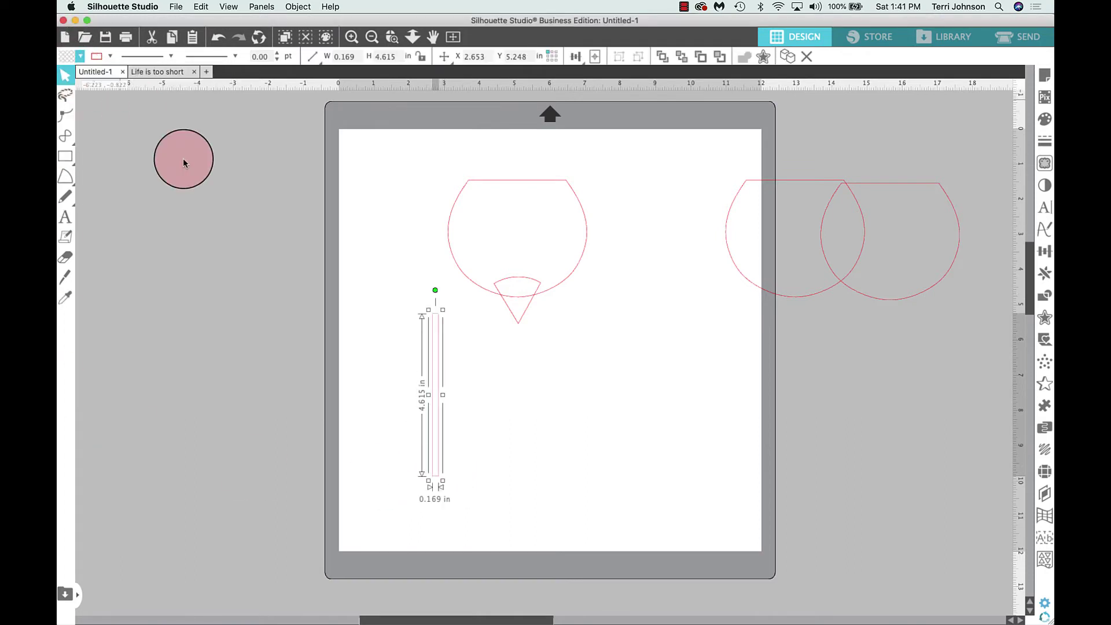
# - Move the narrow rectangle under the bowl as a stem and centre-align it with the bowl and wedge
pyautogui.moveTo(437, 361); pyautogui.dragTo(518, 342)
pyautogui.moveTo(380, 157); pyautogui.dragTo(554, 503)
pyautogui.click(575, 56)
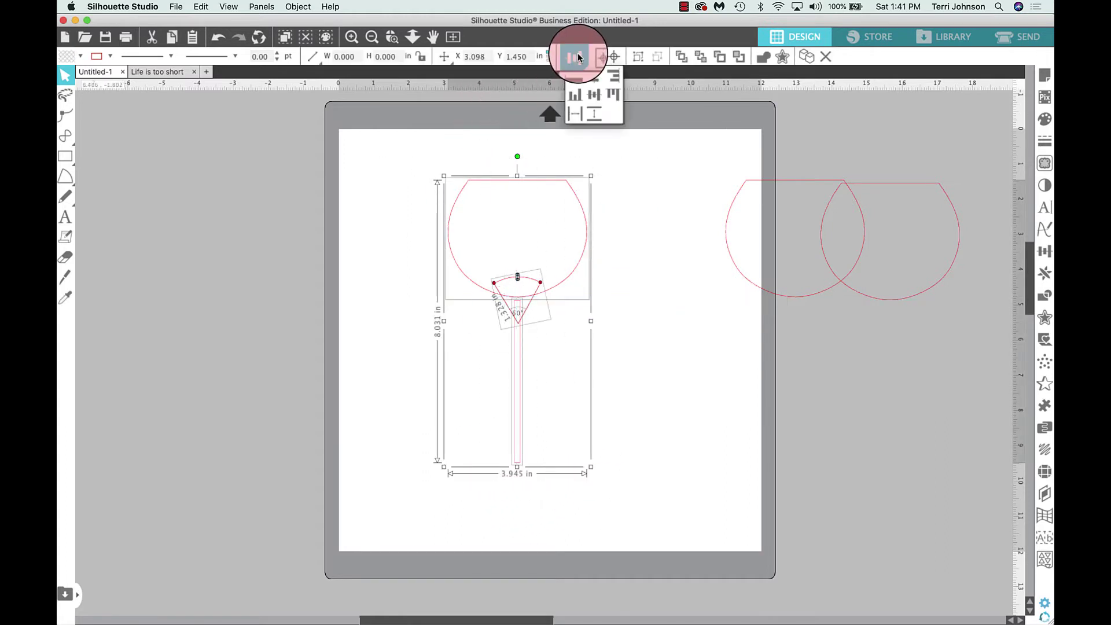
pyautogui.click(589, 82)
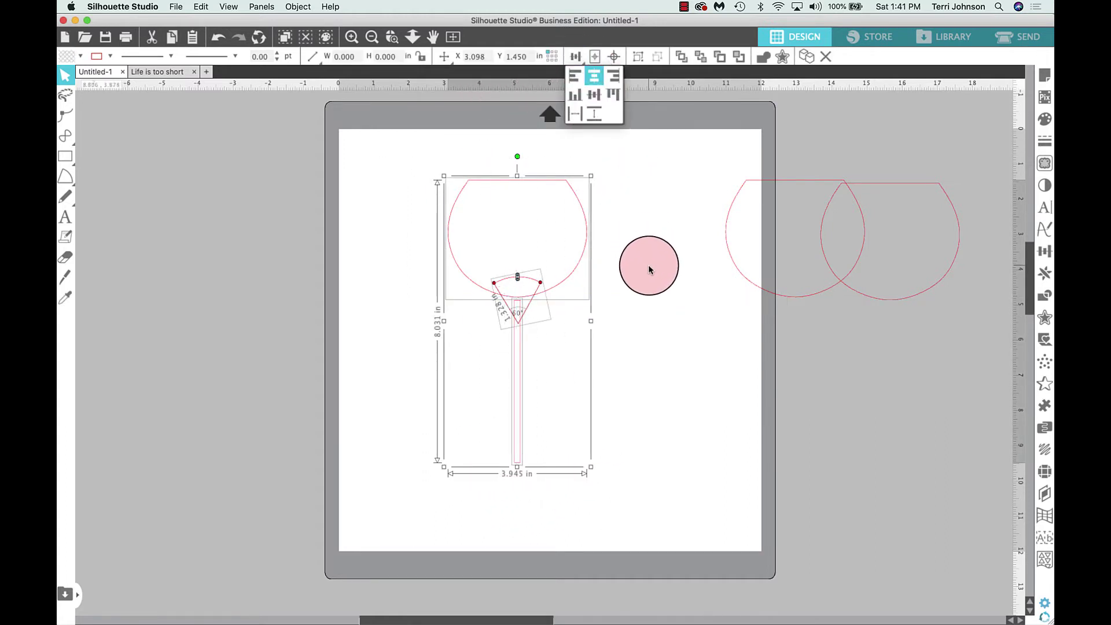
pyautogui.click(648, 270)
# - Rotate the wedge slightly so that its tip points straight down along the stem
pyautogui.moveTo(648, 270)
pyautogui.mouseDown()
pyautogui.moveTo(594, 410)
pyautogui.moveTo(538, 312)
pyautogui.moveTo(518, 346)
pyautogui.mouseUp()
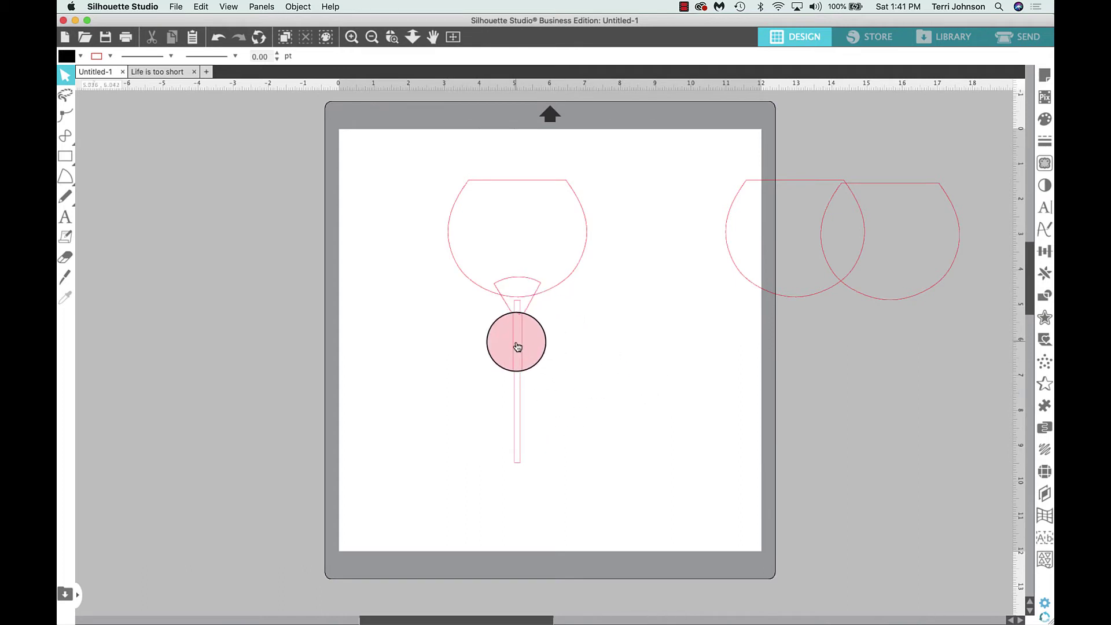
pyautogui.click(350, 37)
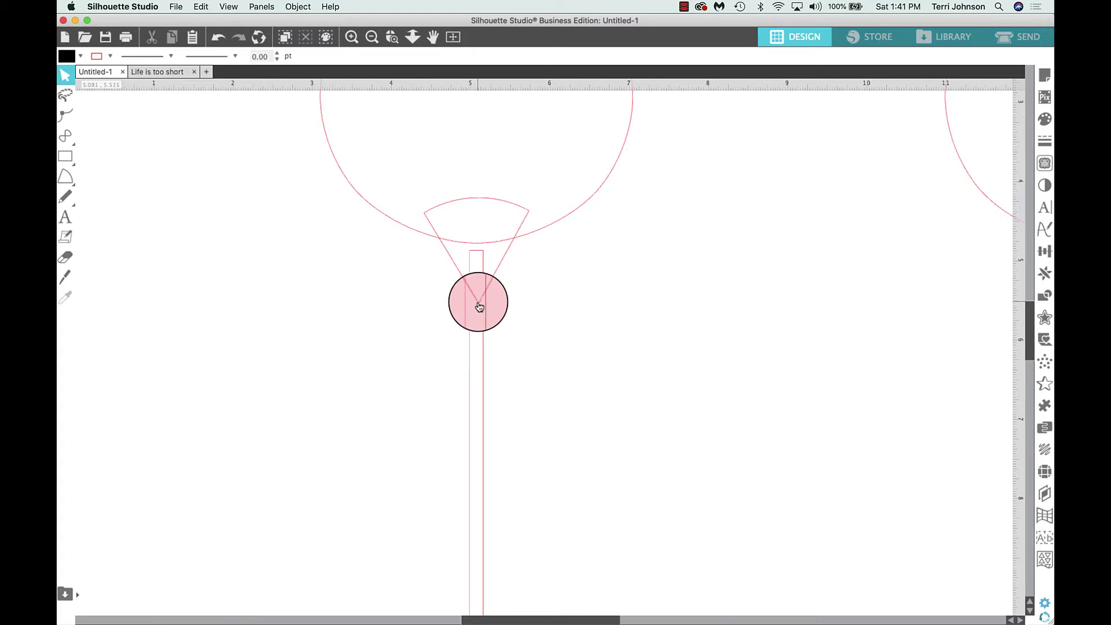
pyautogui.click(479, 307)
pyautogui.moveTo(479, 307); pyautogui.dragTo(503, 334)
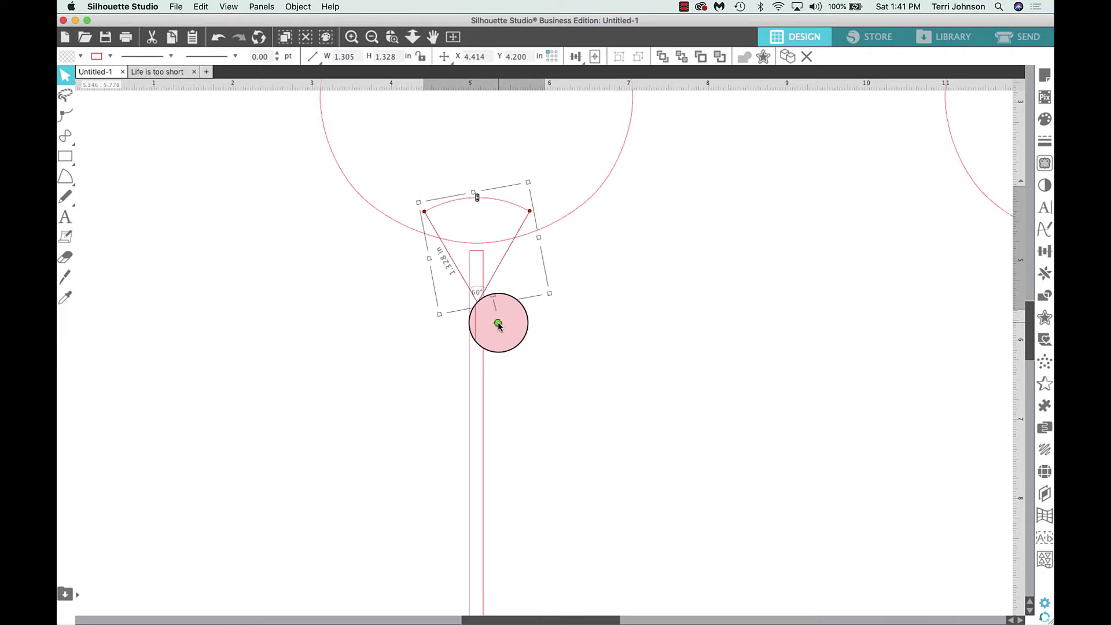
pyautogui.click(607, 340)
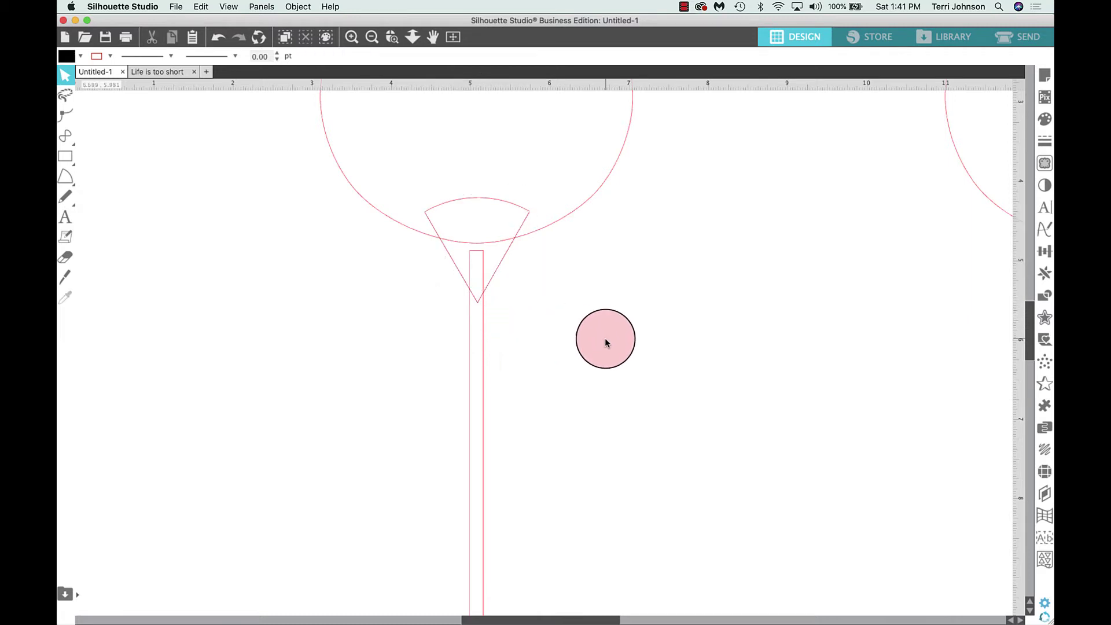
# - Centre-align the straightened wedge with the bowl and stem
pyautogui.click(372, 40)
pyautogui.click(372, 38)
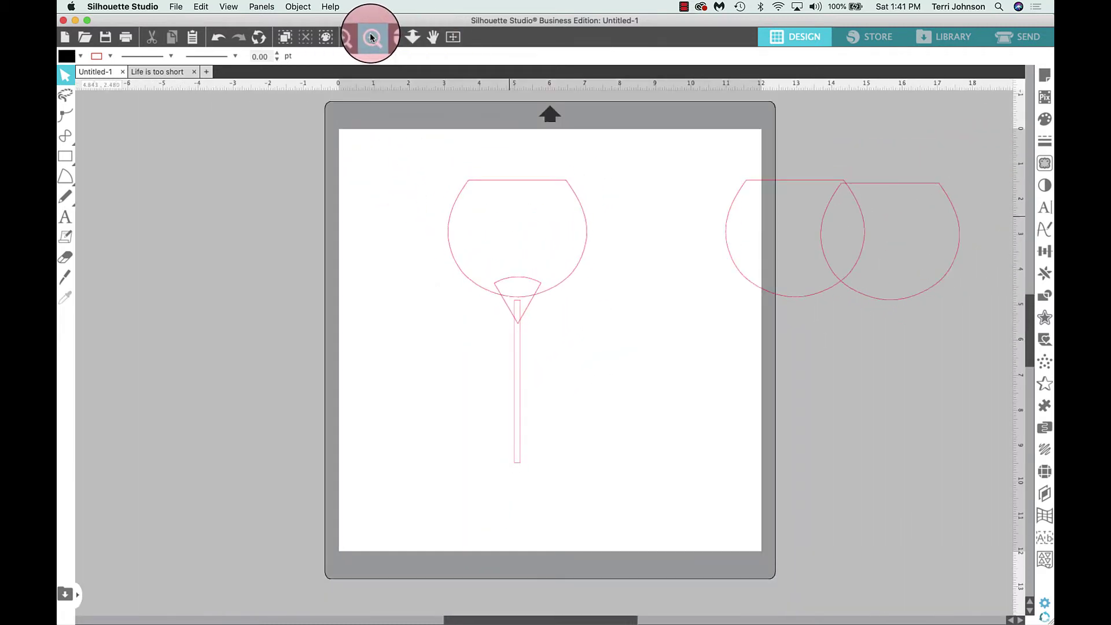
pyautogui.moveTo(428, 154); pyautogui.dragTo(640, 255)
pyautogui.moveTo(631, 411); pyautogui.dragTo(627, 455)
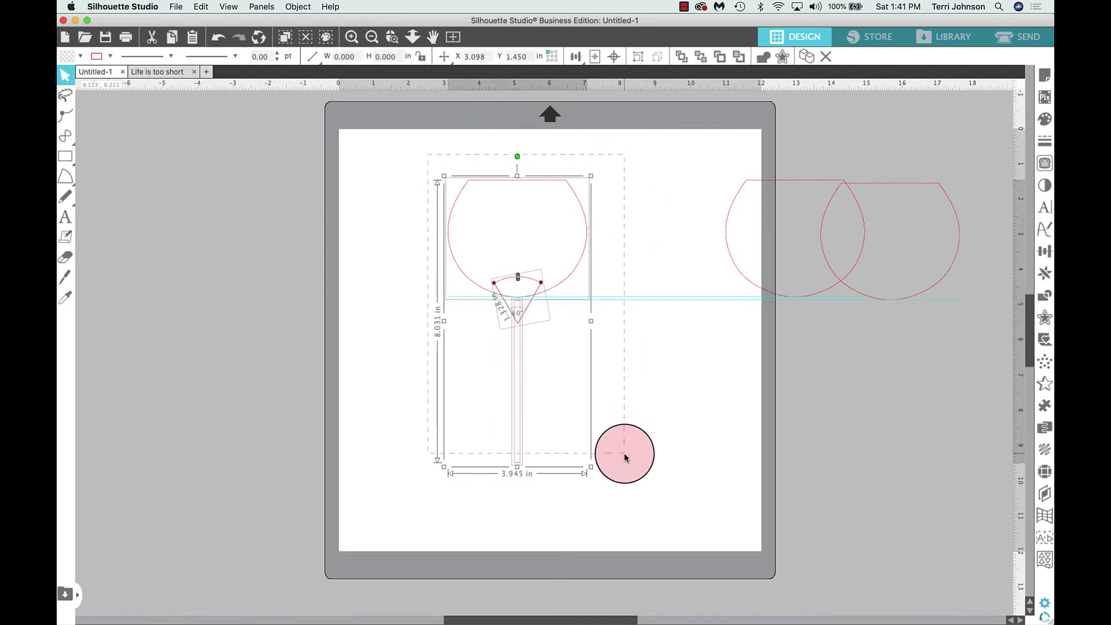
pyautogui.click(573, 53)
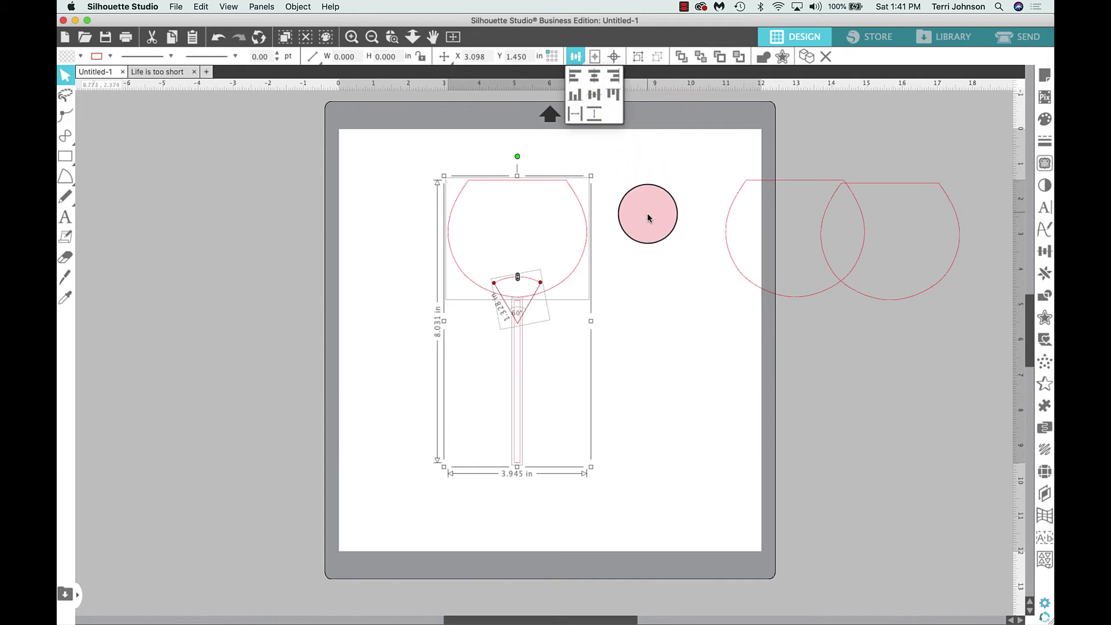
pyautogui.click(650, 218)
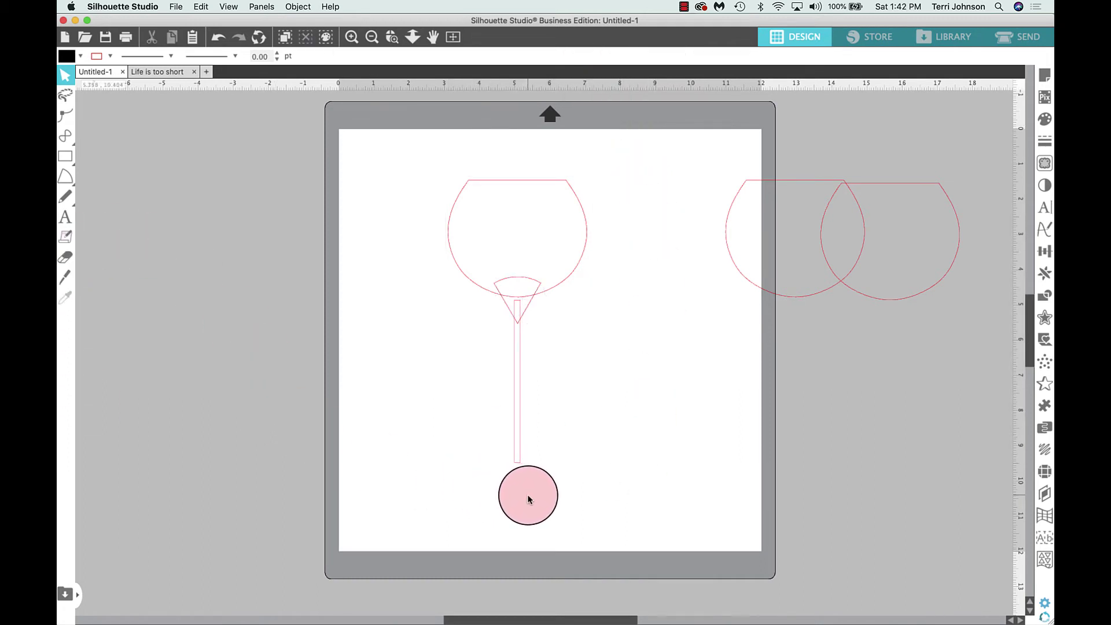
# - Cut the stem horizontally with a straight solid knife line about 1.17 in above its lower end and delete the cut-off piece
pyautogui.click(68, 177)
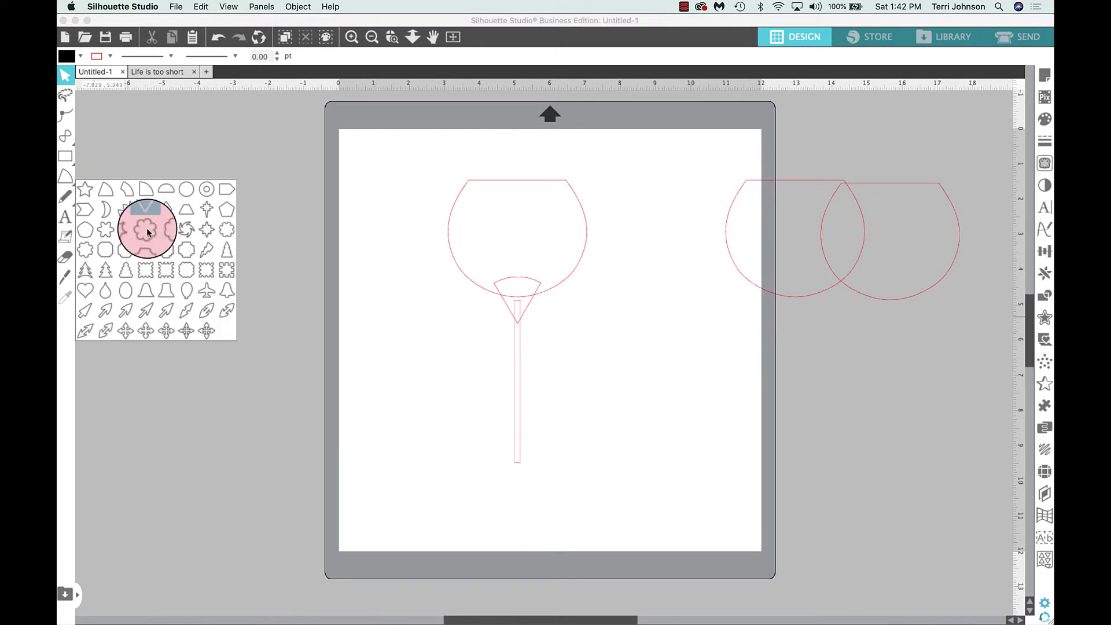
pyautogui.click(65, 277)
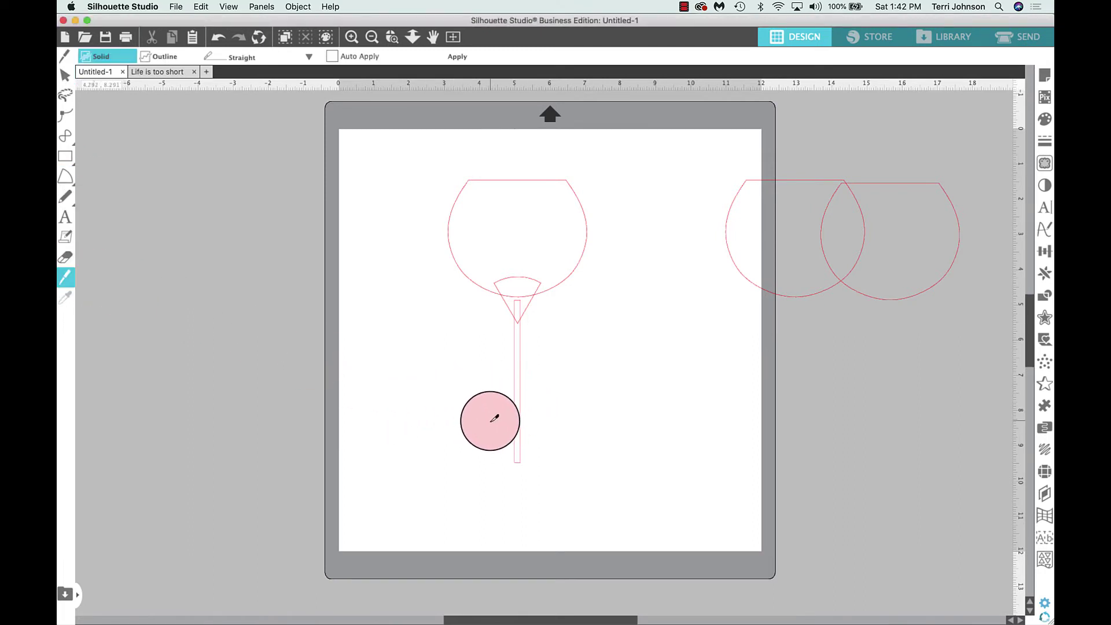
pyautogui.moveTo(494, 418); pyautogui.dragTo(789, 419)
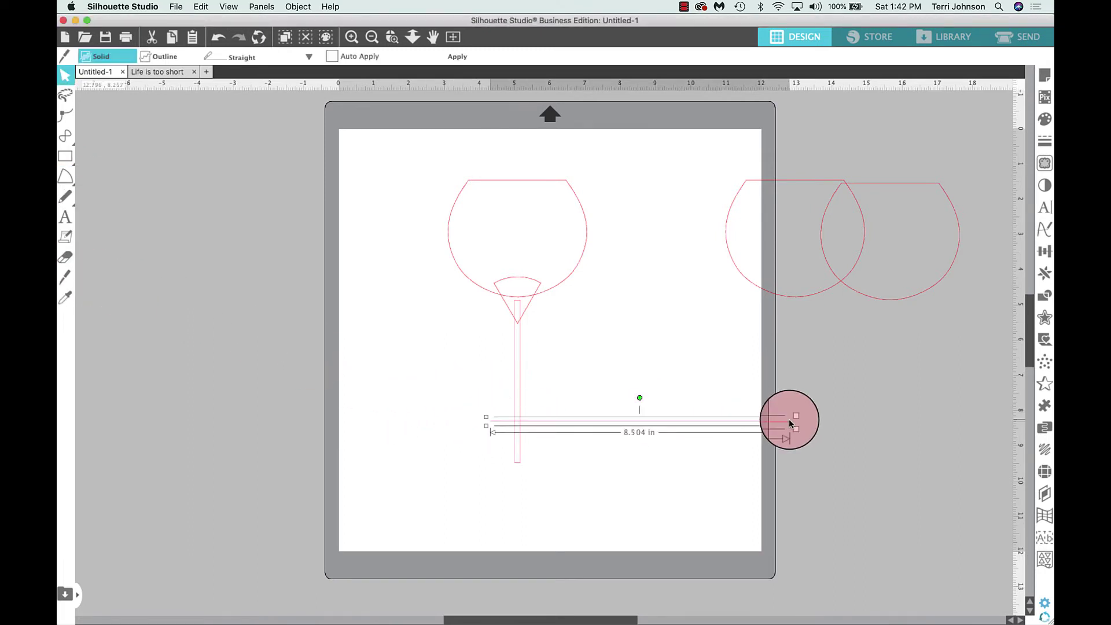
pyautogui.click(457, 57)
pyautogui.click(516, 454)
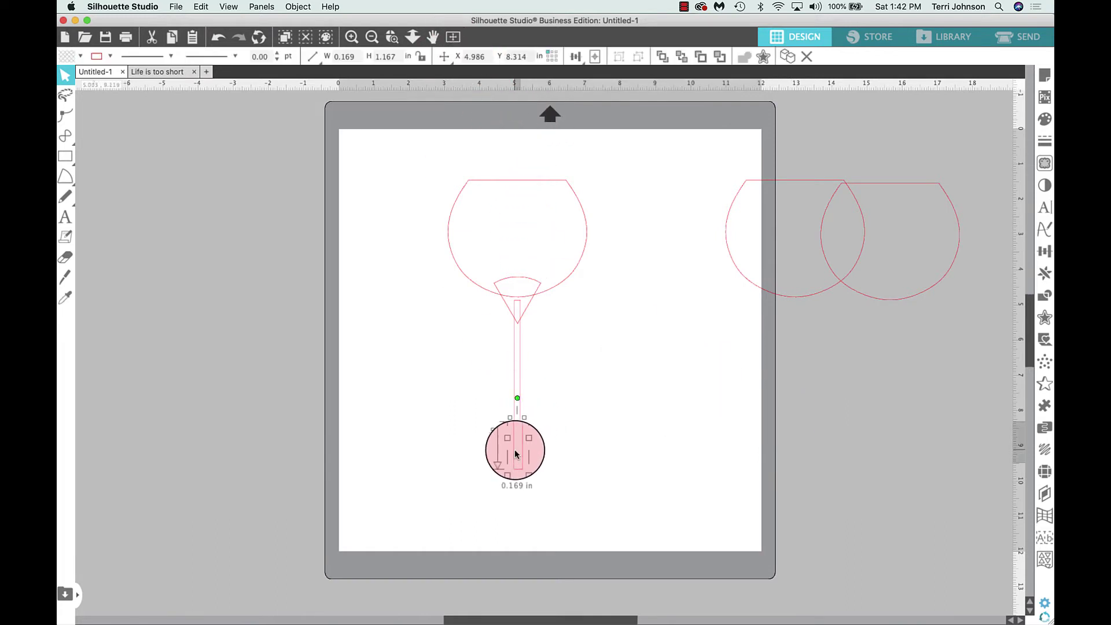
pyautogui.press('Delete')
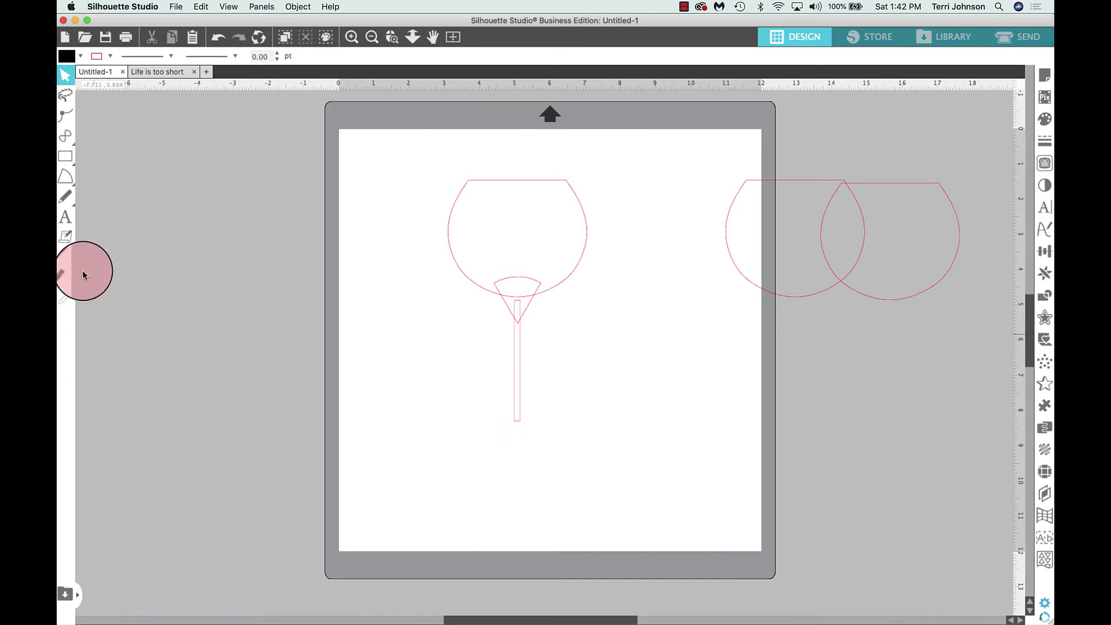
# - Draw a flat ellipse about 2.99 by 1.03 in at the stem's lower end and remove its fill
pyautogui.click(66, 176)
pyautogui.click(60, 157)
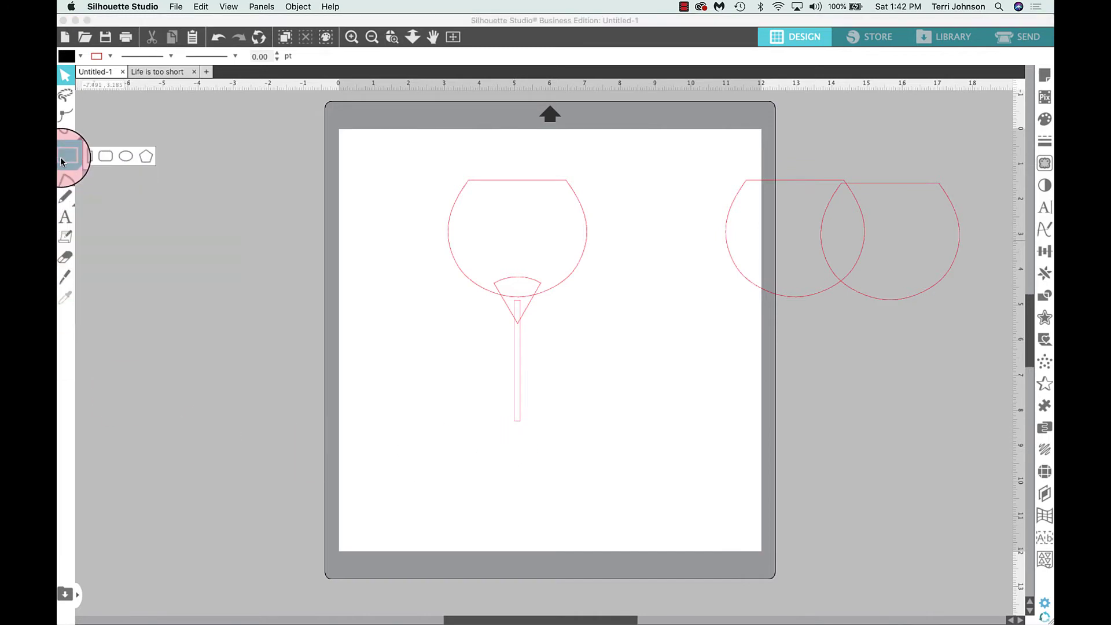
pyautogui.click(114, 157)
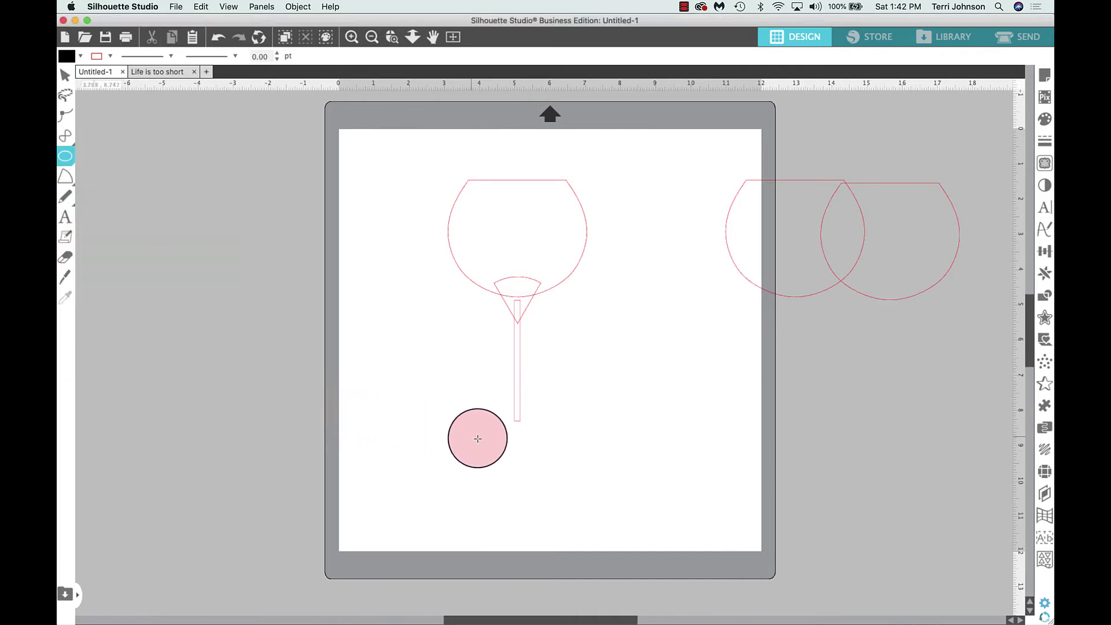
pyautogui.moveTo(563, 426); pyautogui.dragTo(453, 461)
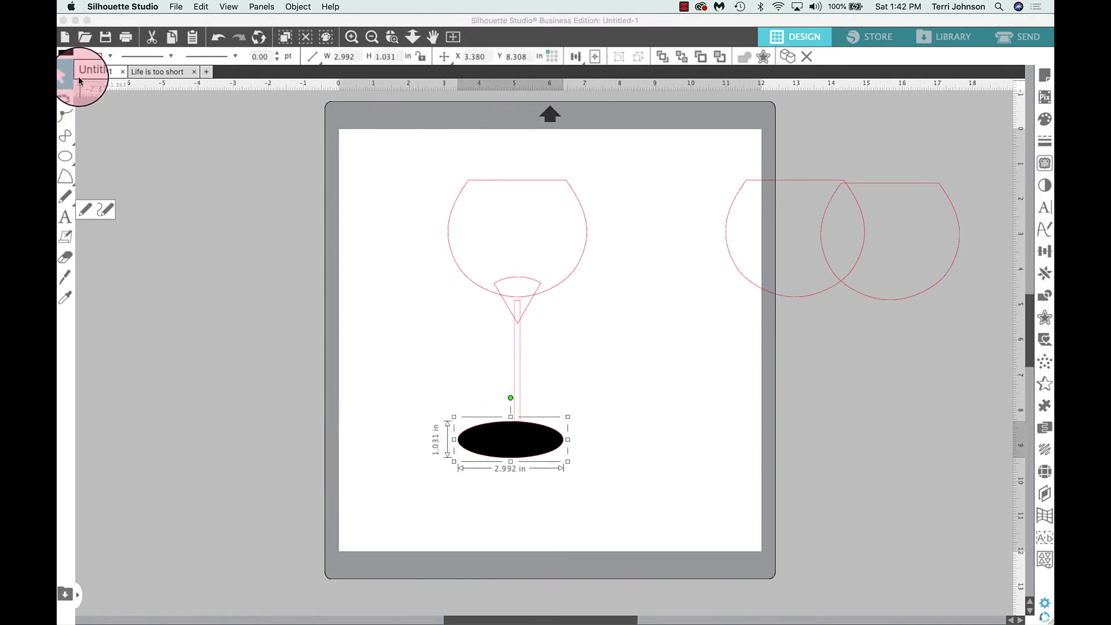
pyautogui.click(68, 56)
pyautogui.click(70, 75)
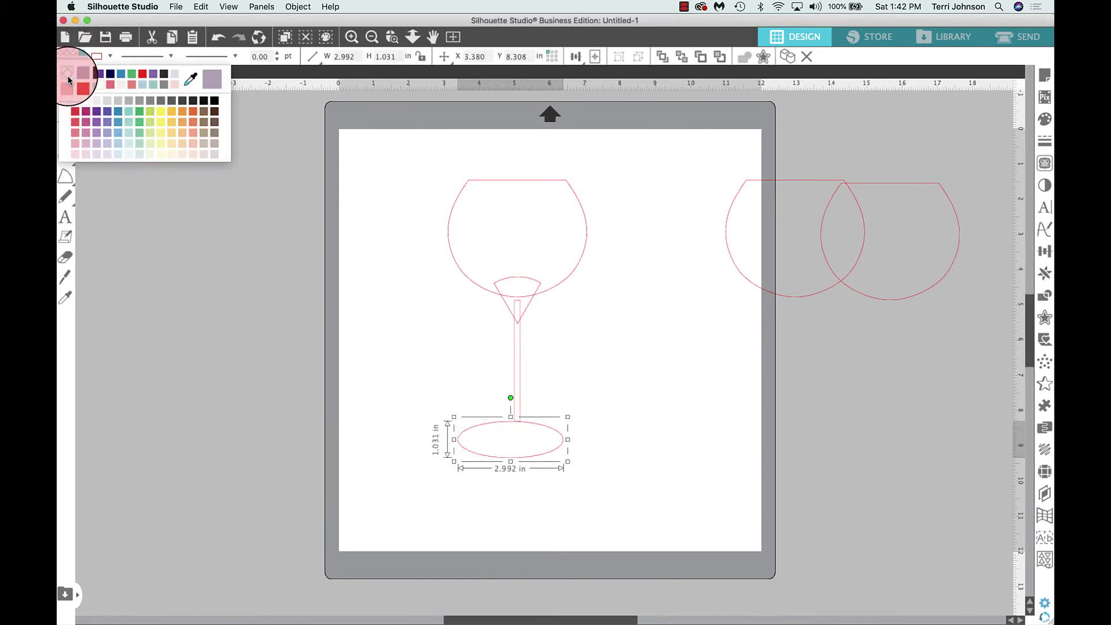
# - Fit a smaller base ellipse over the stem's lower end and centre-align it with the bowl, wedge and stem
pyautogui.moveTo(538, 457); pyautogui.dragTo(550, 446)
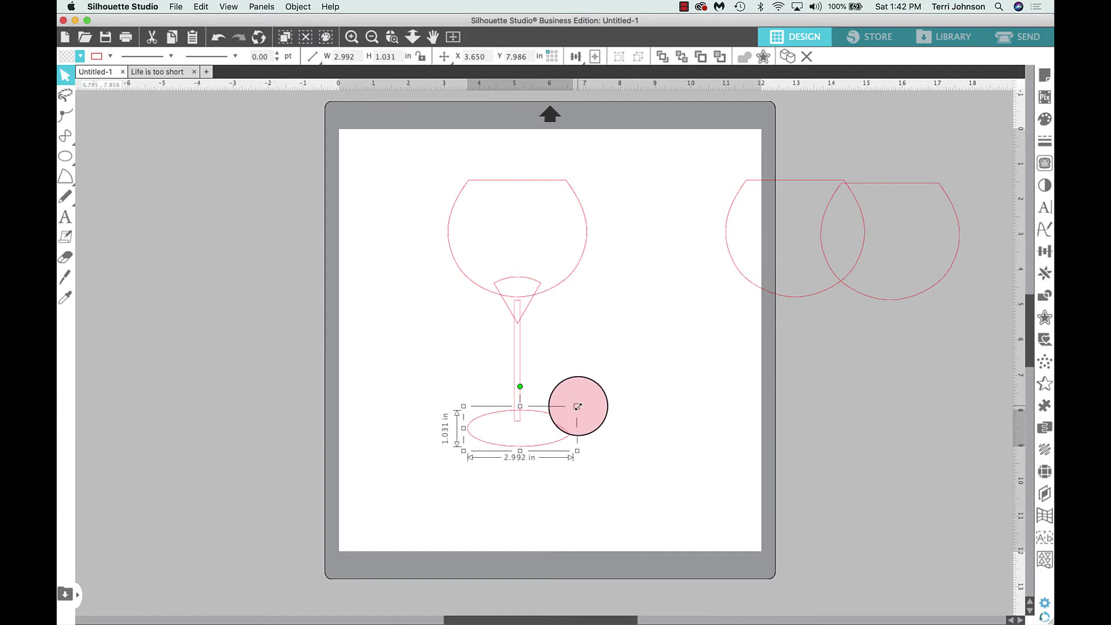
pyautogui.moveTo(577, 406); pyautogui.dragTo(553, 421)
pyautogui.moveTo(401, 151); pyautogui.dragTo(607, 444)
pyautogui.click(575, 56)
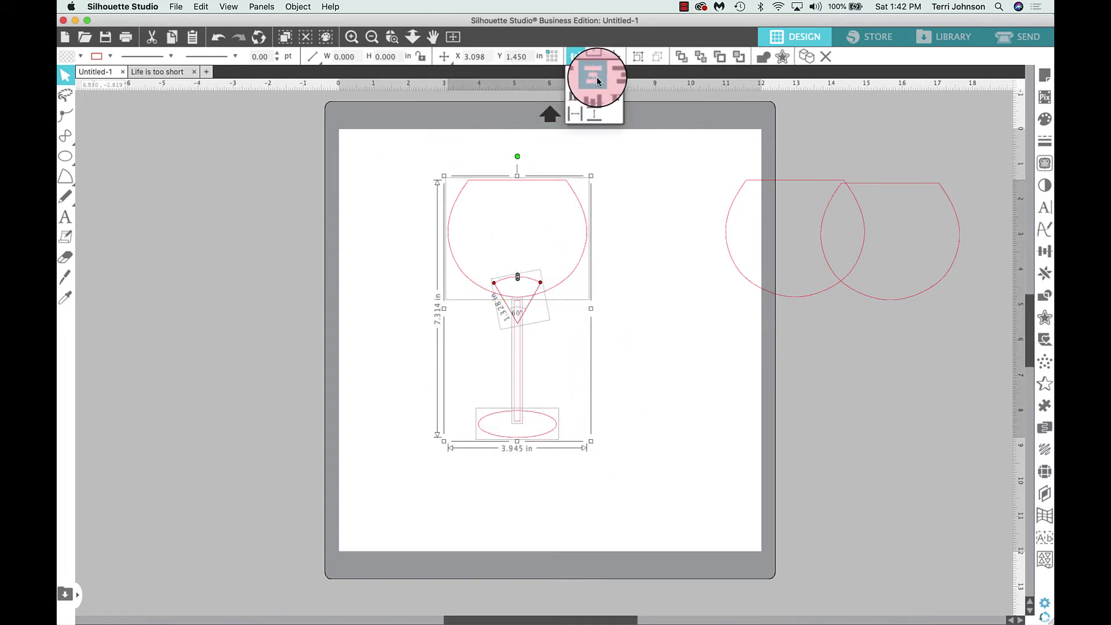
pyautogui.click(634, 183)
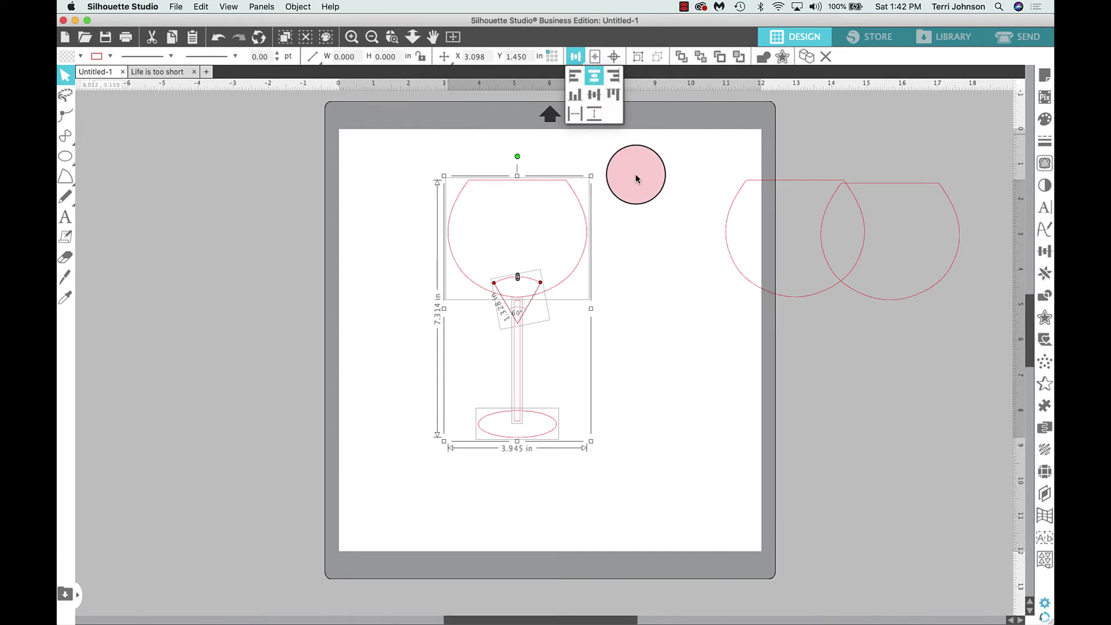
# - Try welding the bowl, wedge, stem and base twice, undoing the weld each time
pyautogui.moveTo(635, 188); pyautogui.dragTo(543, 192)
pyautogui.moveTo(411, 156)
pyautogui.mouseDown()
pyautogui.moveTo(595, 206)
pyautogui.moveTo(634, 339)
pyautogui.moveTo(620, 398)
pyautogui.moveTo(630, 419)
pyautogui.moveTo(567, 280)
pyautogui.mouseUp()
pyautogui.rightClick(566, 283)
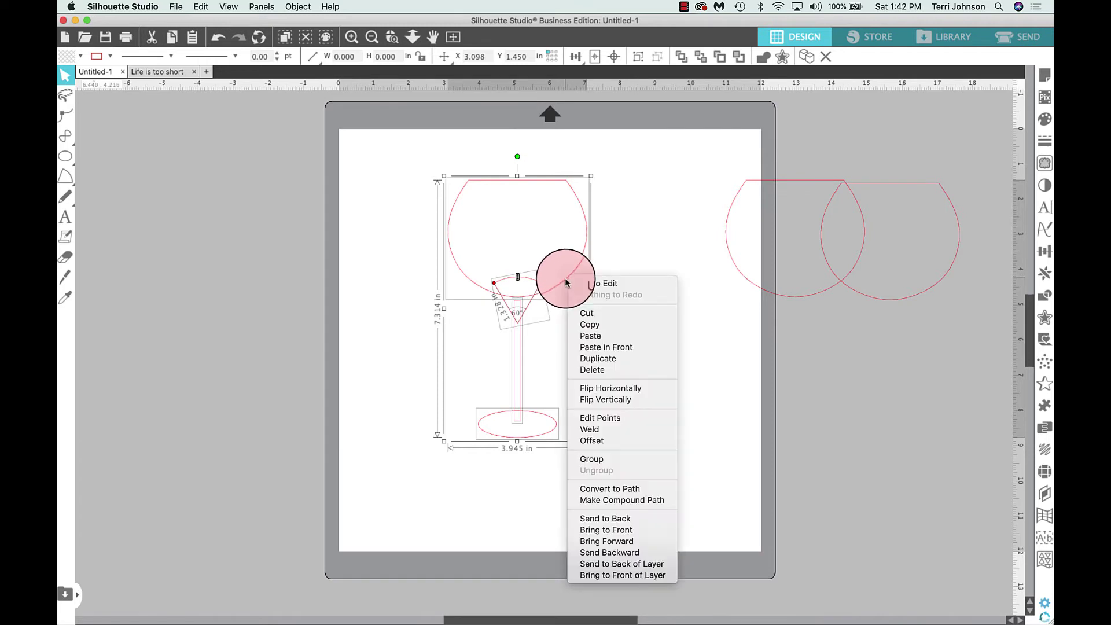
pyautogui.click(589, 429)
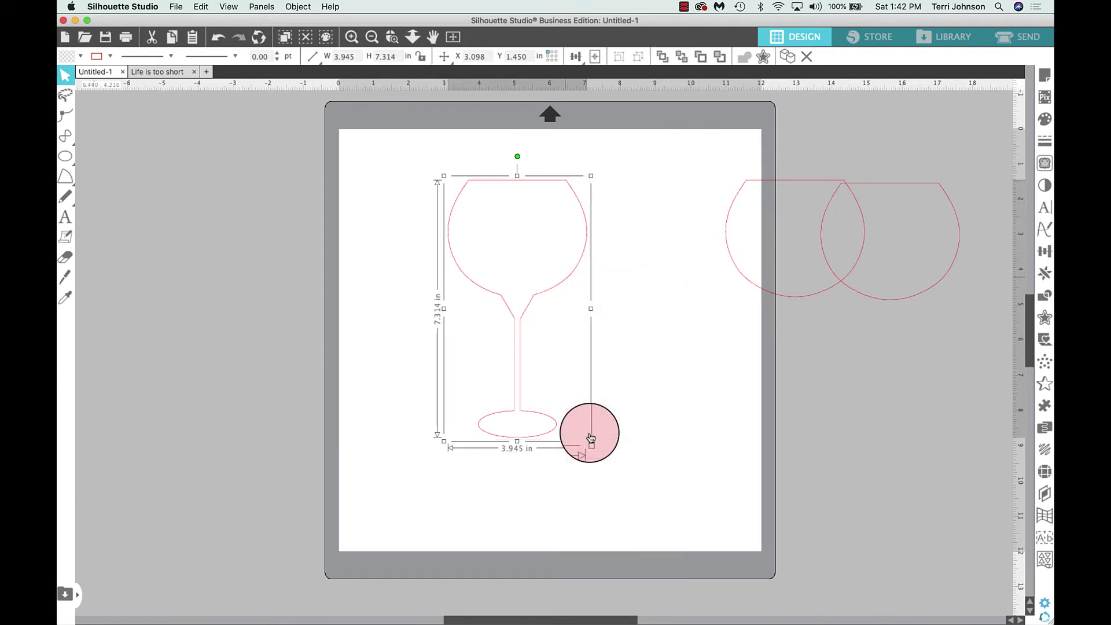
pyautogui.press('super+z')
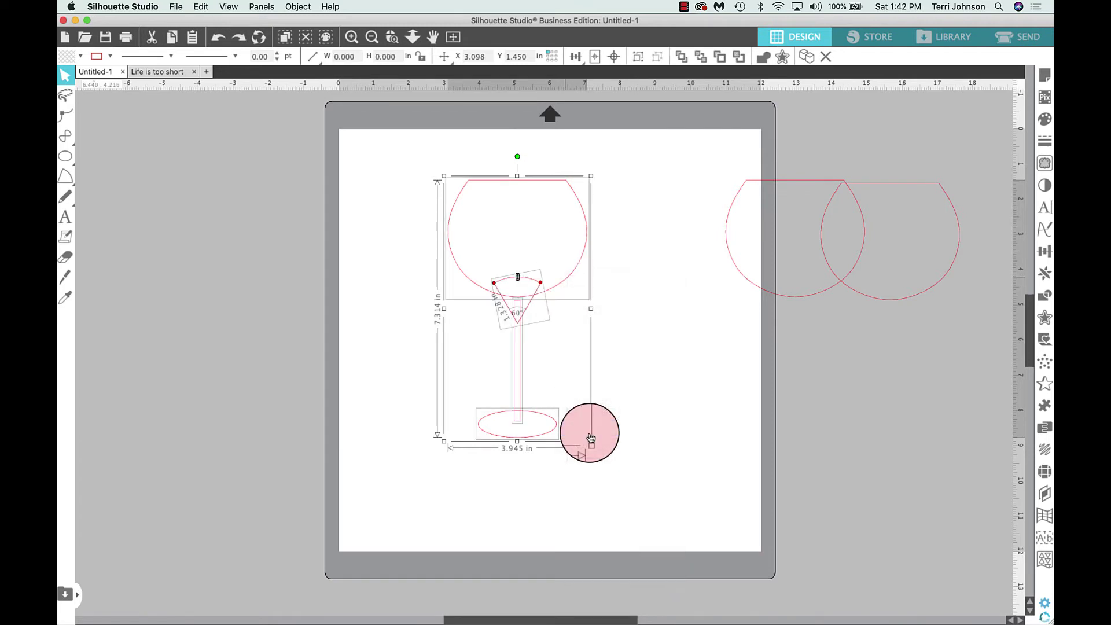
pyautogui.click(294, 7)
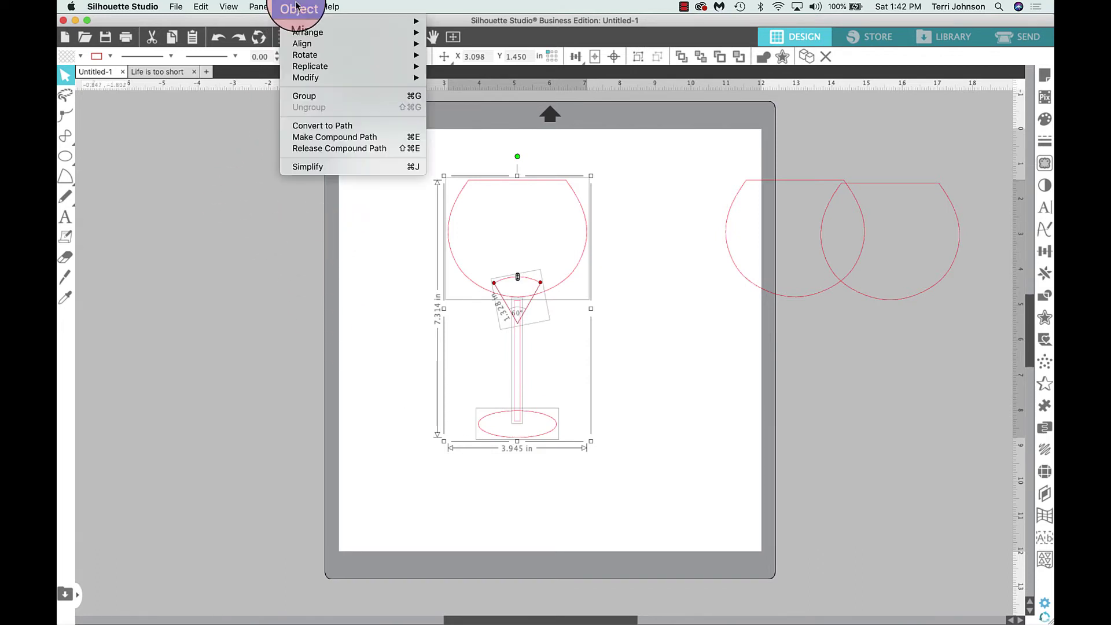
pyautogui.moveTo(307, 35)
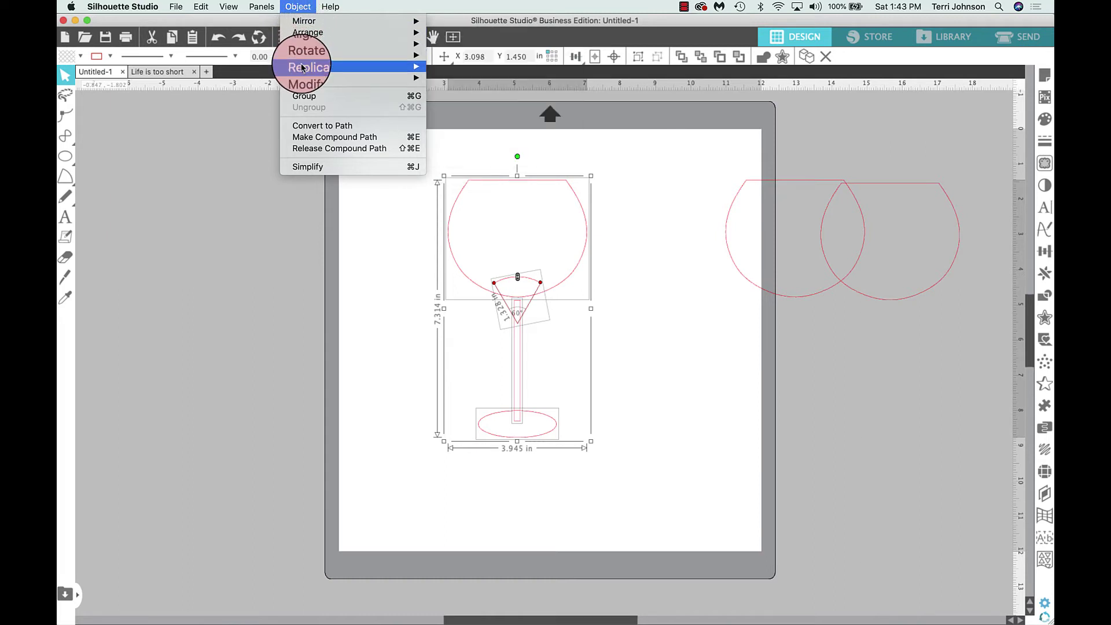
pyautogui.moveTo(306, 82)
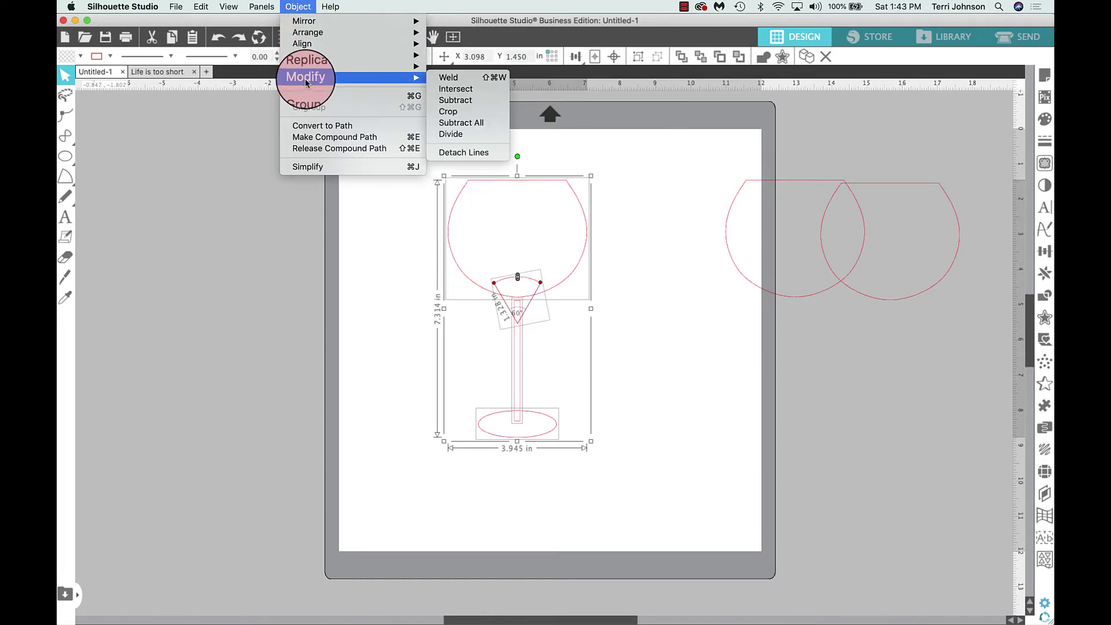
pyautogui.click(482, 79)
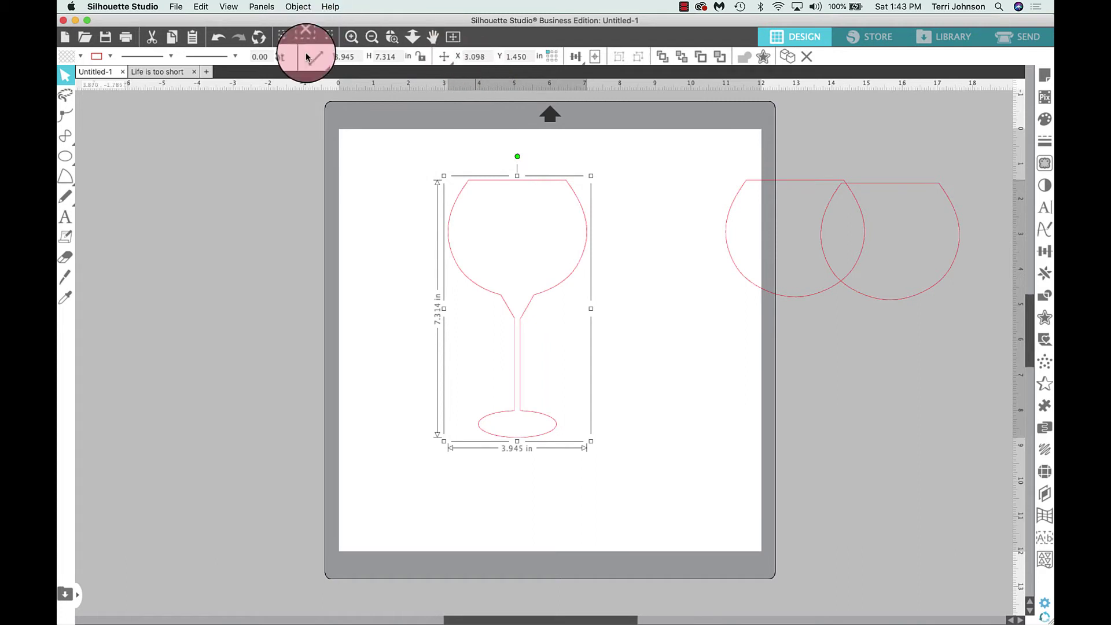
pyautogui.click(298, 6)
pyautogui.moveTo(330, 6)
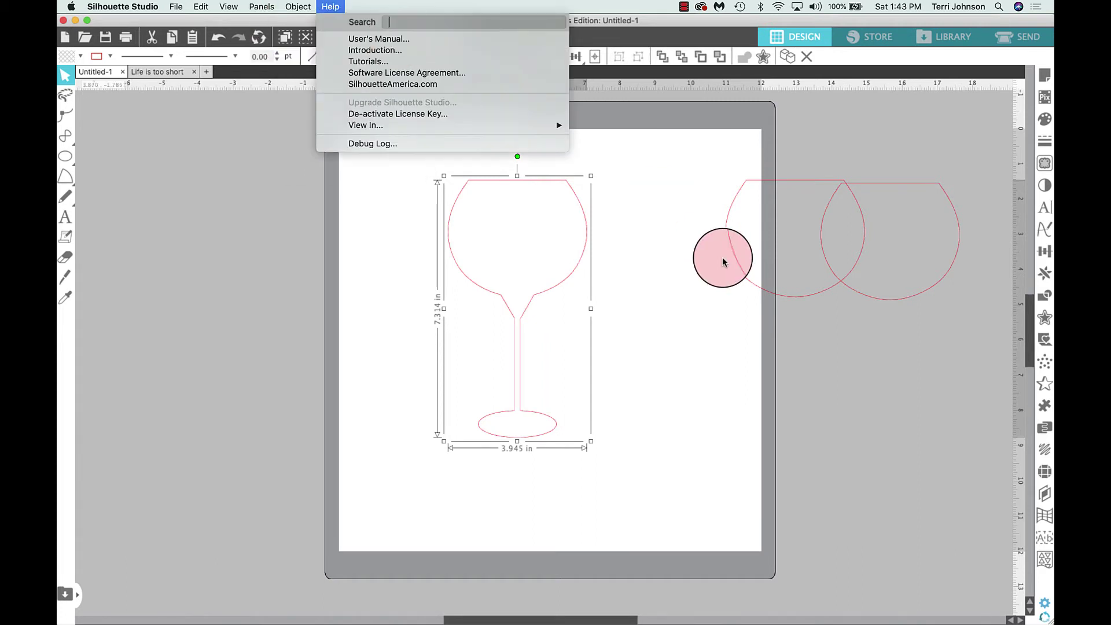
pyautogui.click(722, 258)
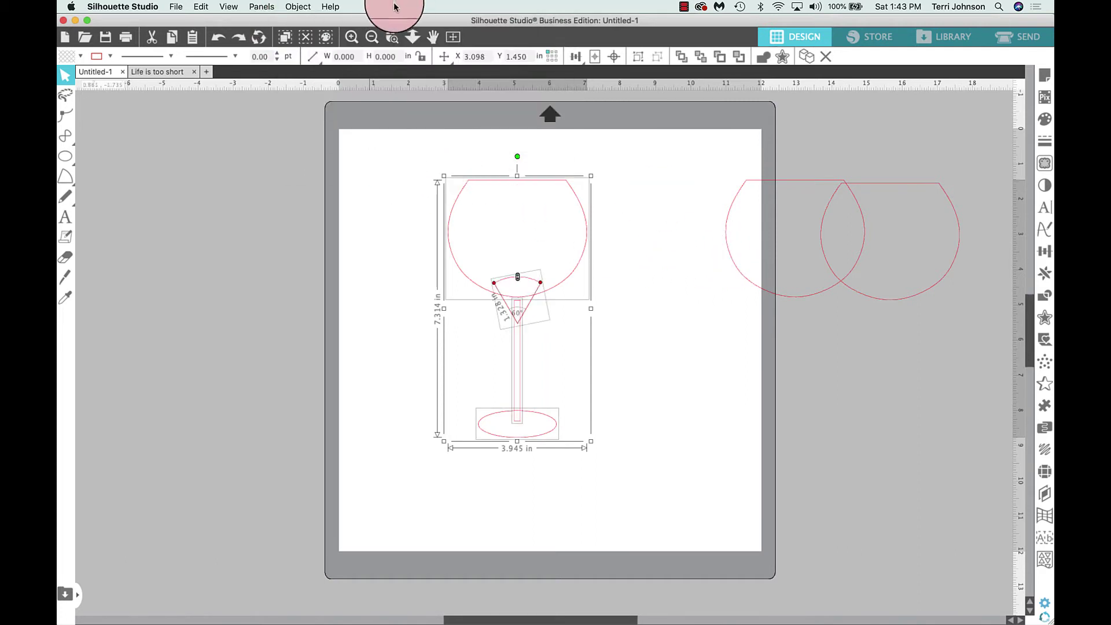
# - Weld the bowl, wedge, stem and base ellipse into a single wine glass shape
pyautogui.click(293, 9)
pyautogui.moveTo(304, 77)
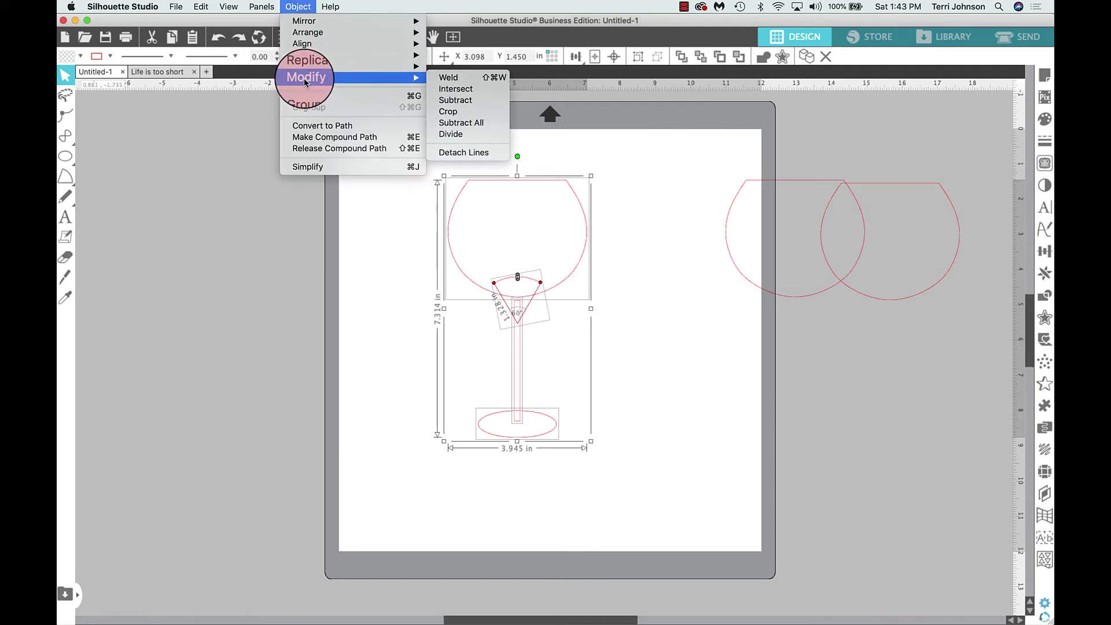
pyautogui.click(446, 79)
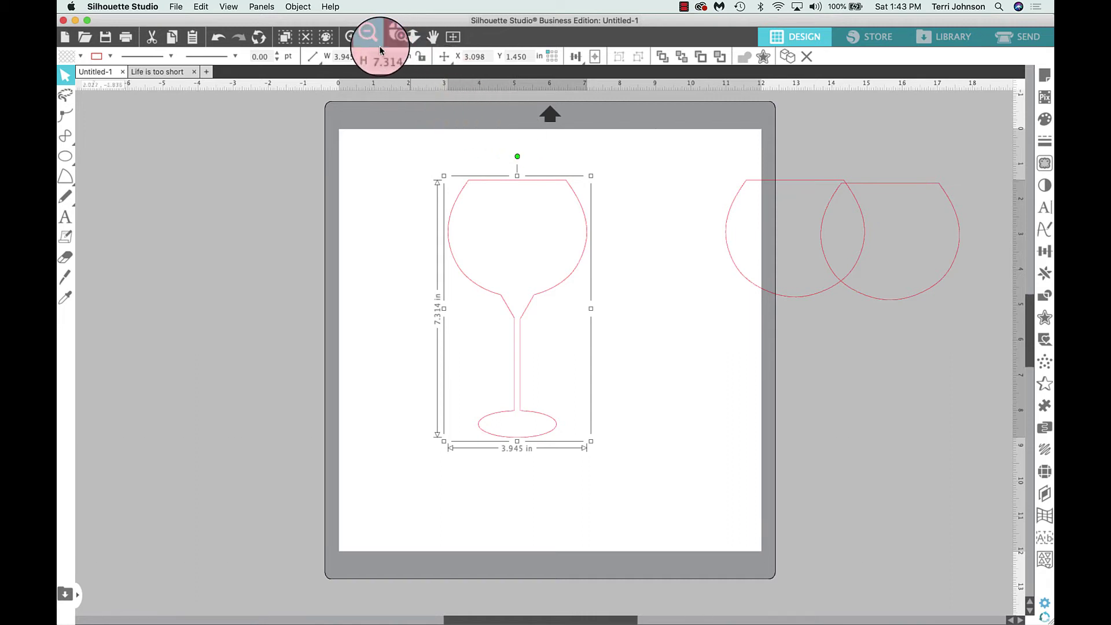
# - Turn the straight right edge of the glass's neck into an inward curve running smoothly from bowl to stem
pyautogui.click(357, 38)
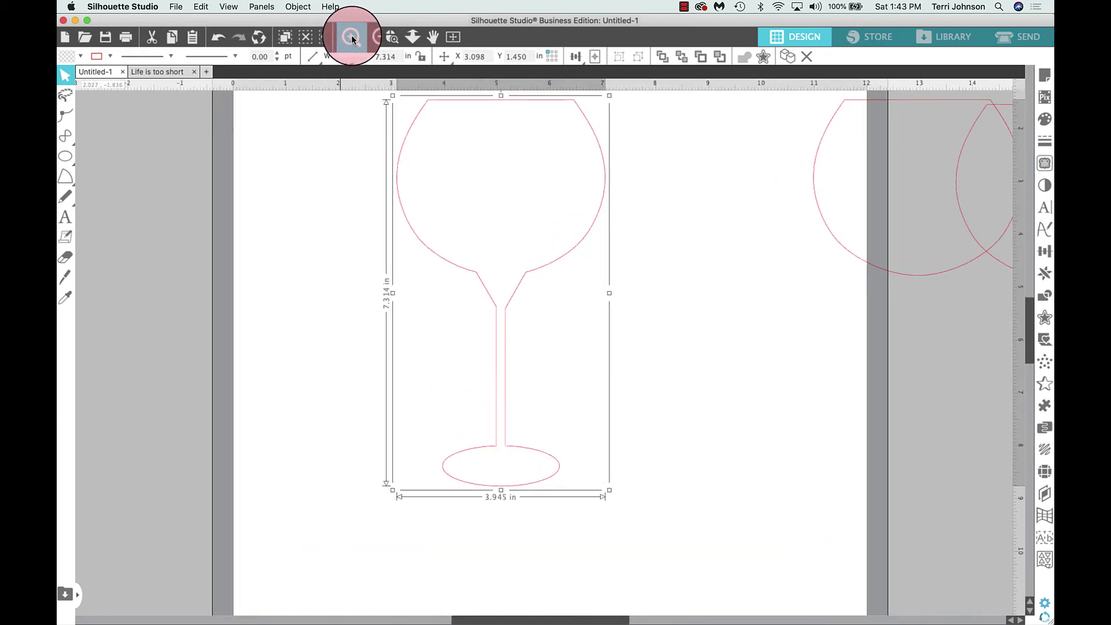
pyautogui.click(352, 39)
pyautogui.click(352, 38)
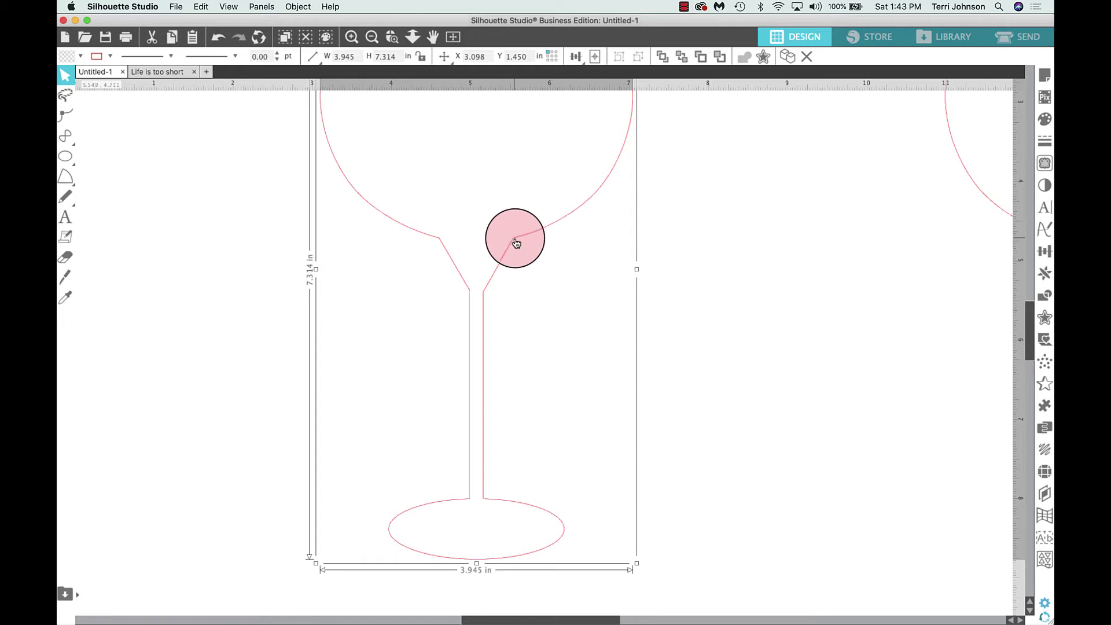
pyautogui.doubleClick(515, 241)
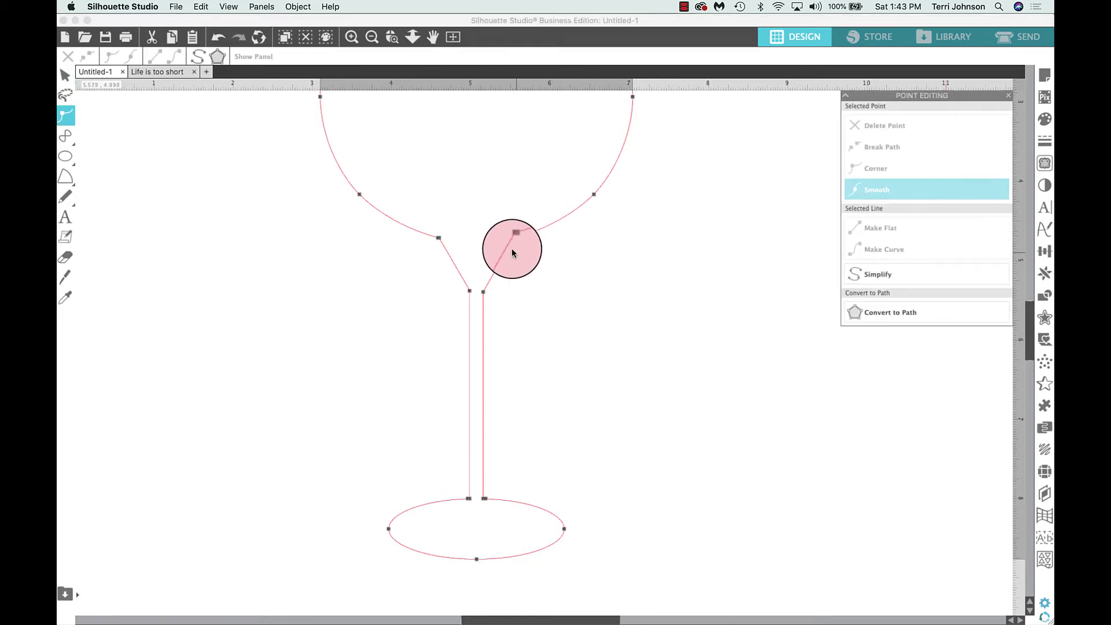
pyautogui.click(514, 236)
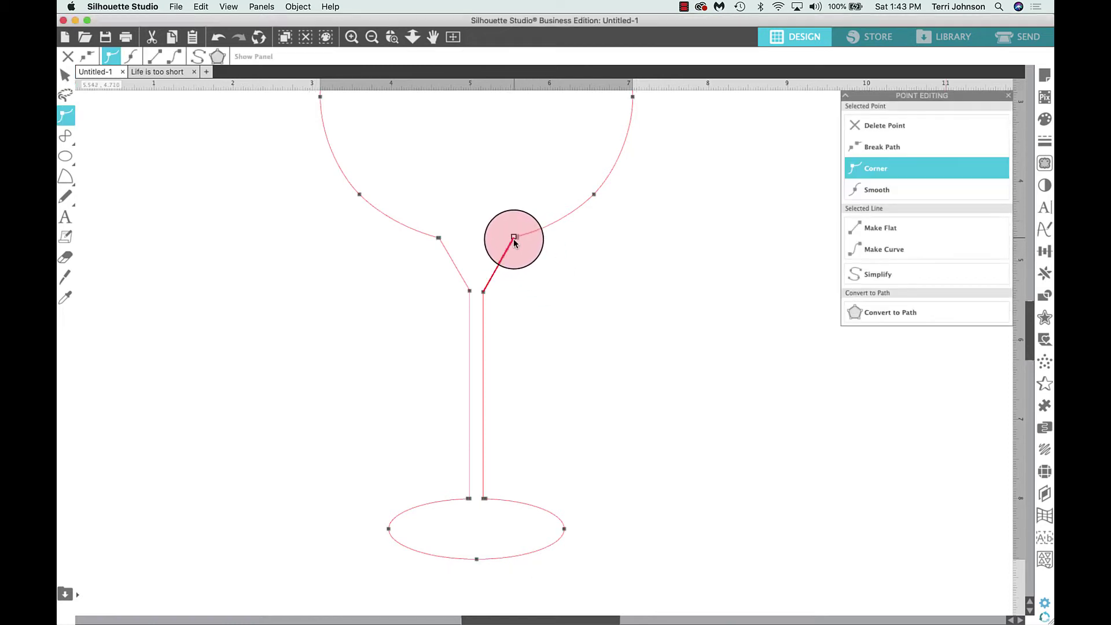
pyautogui.click(860, 250)
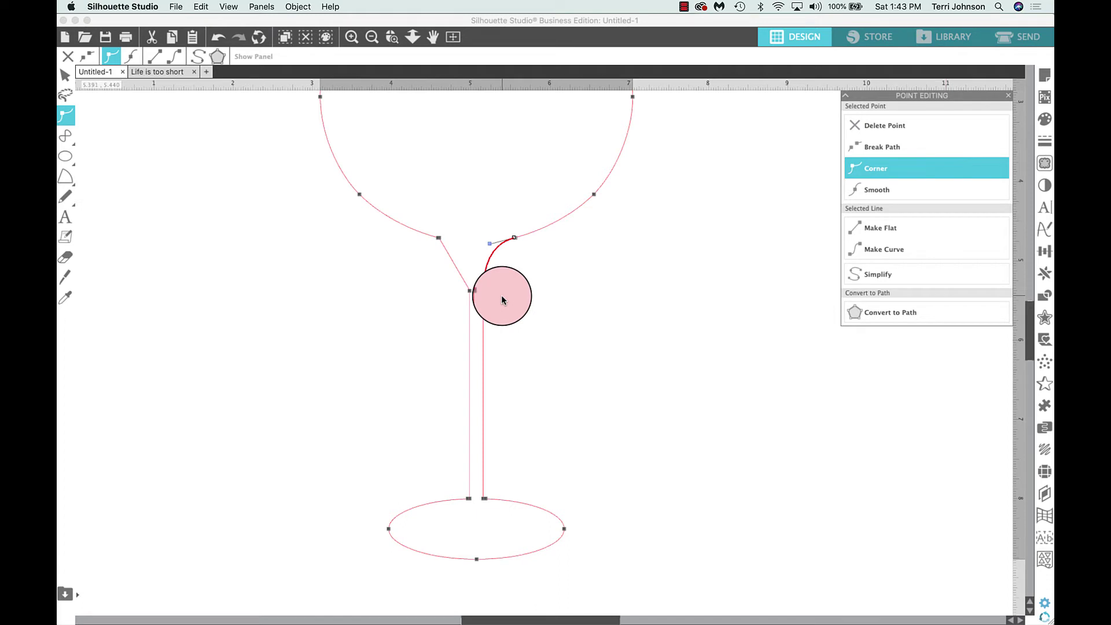
pyautogui.moveTo(502, 297); pyautogui.dragTo(488, 248)
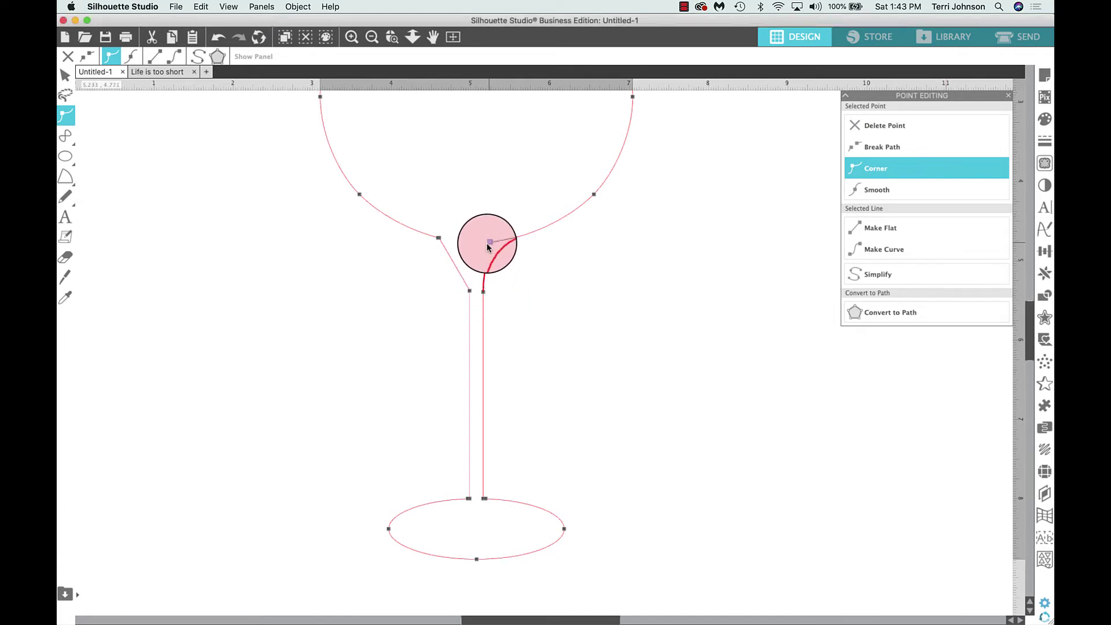
pyautogui.moveTo(488, 247); pyautogui.dragTo(489, 251)
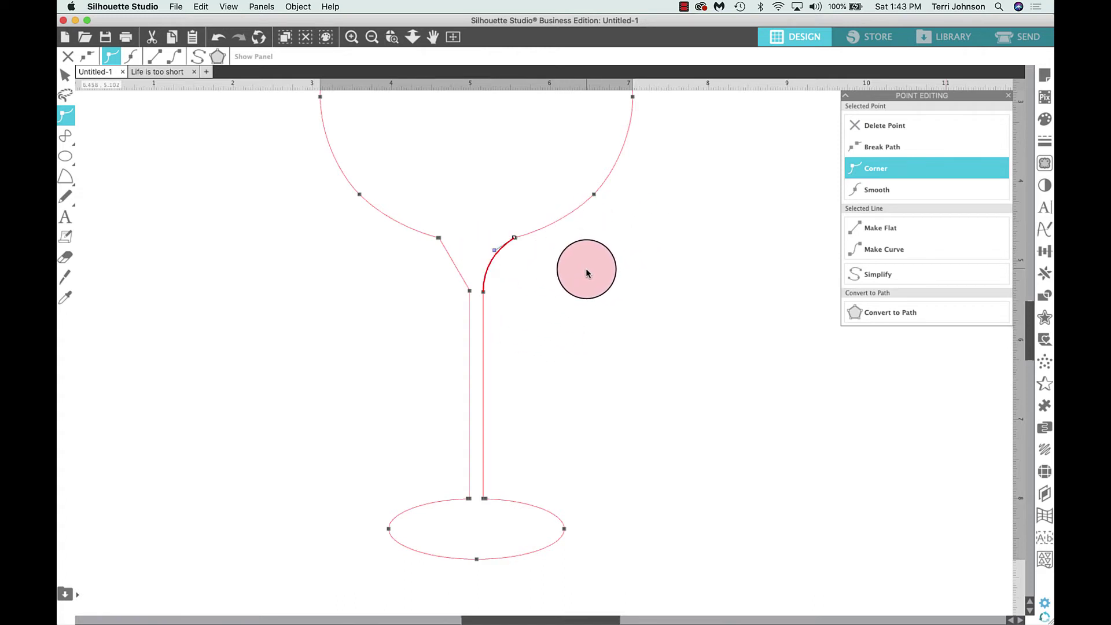
pyautogui.click(586, 273)
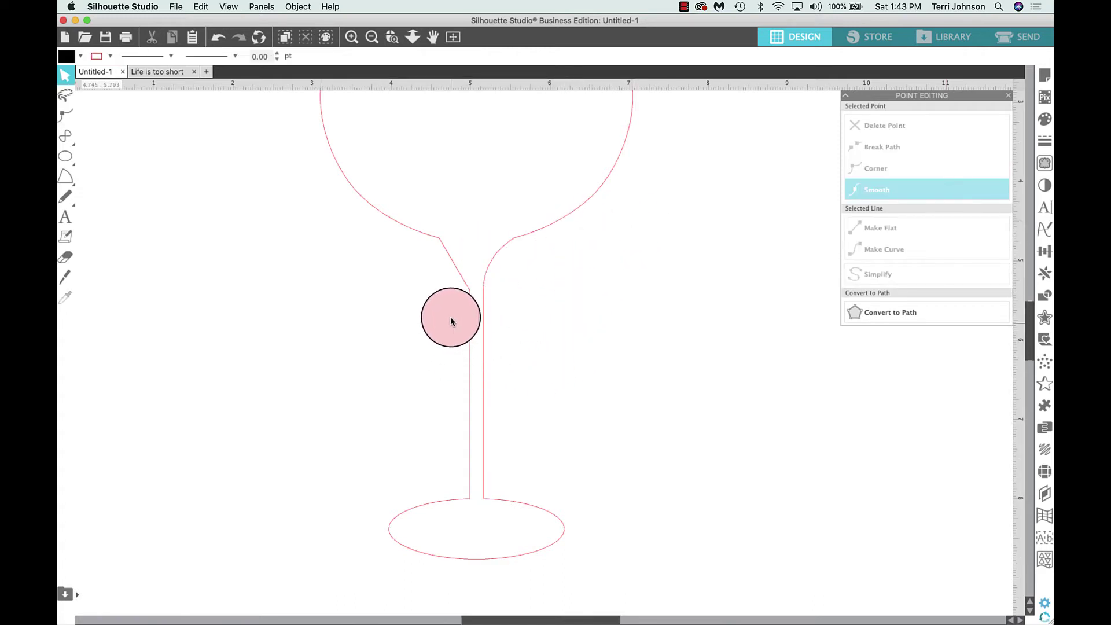
# - Apply Make Curve at the left neck corner and bend the bowl's lower-left segment inward with its control handle
pyautogui.doubleClick(441, 243)
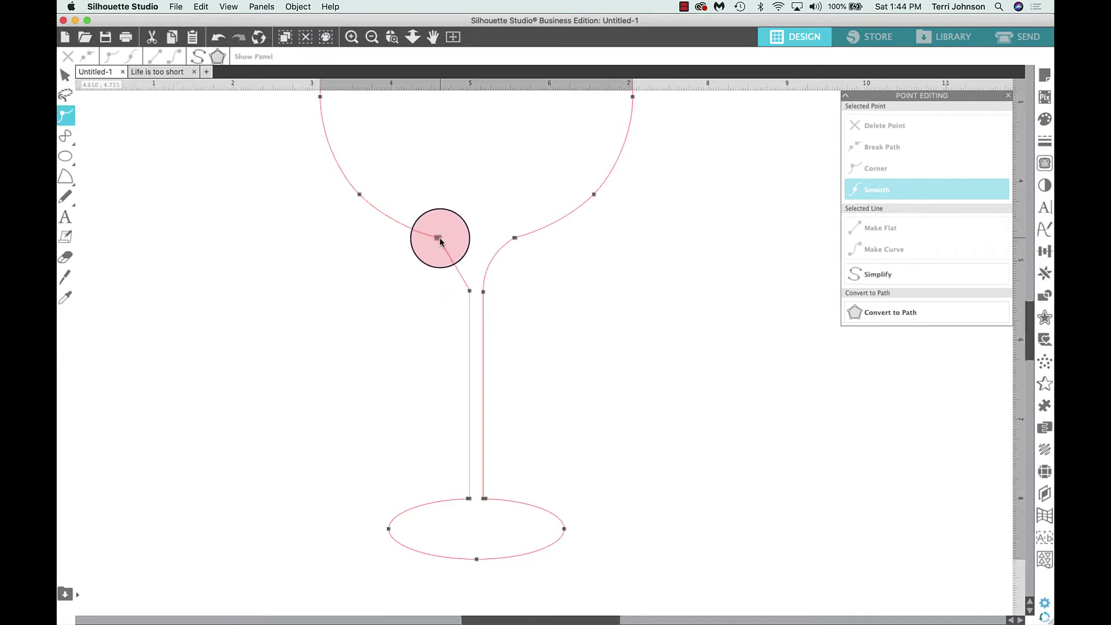
pyautogui.click(439, 239)
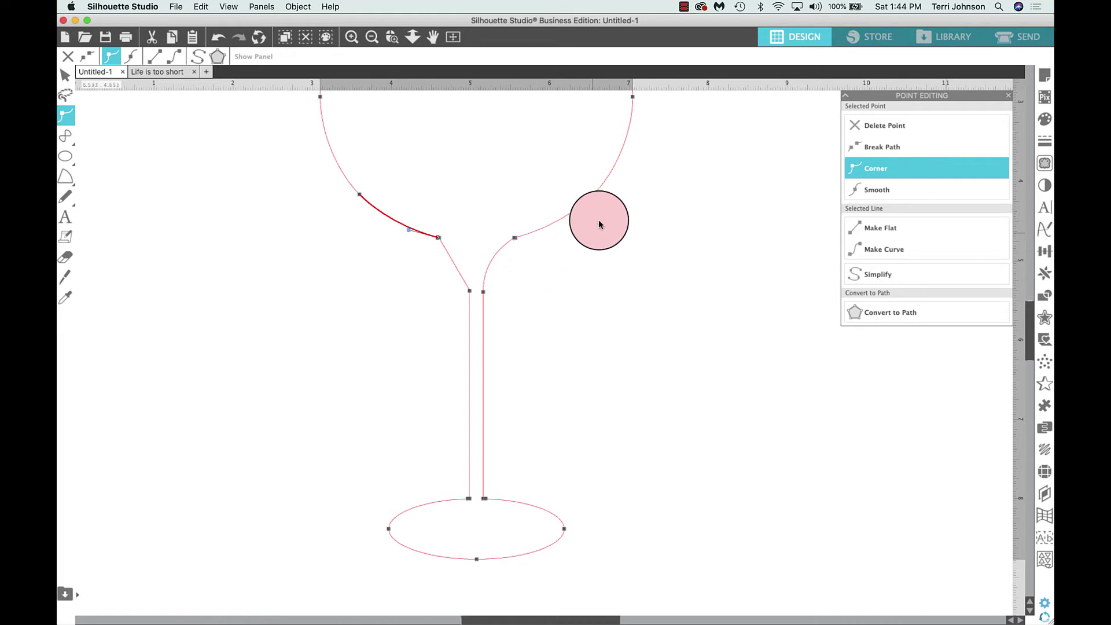
pyautogui.click(498, 169)
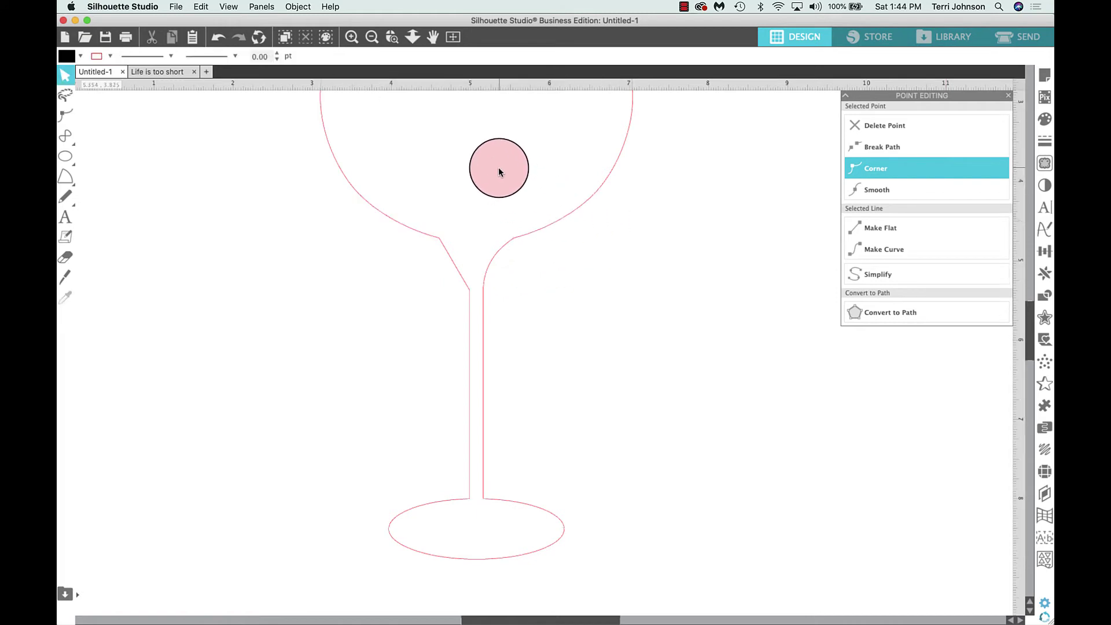
pyautogui.click(438, 237)
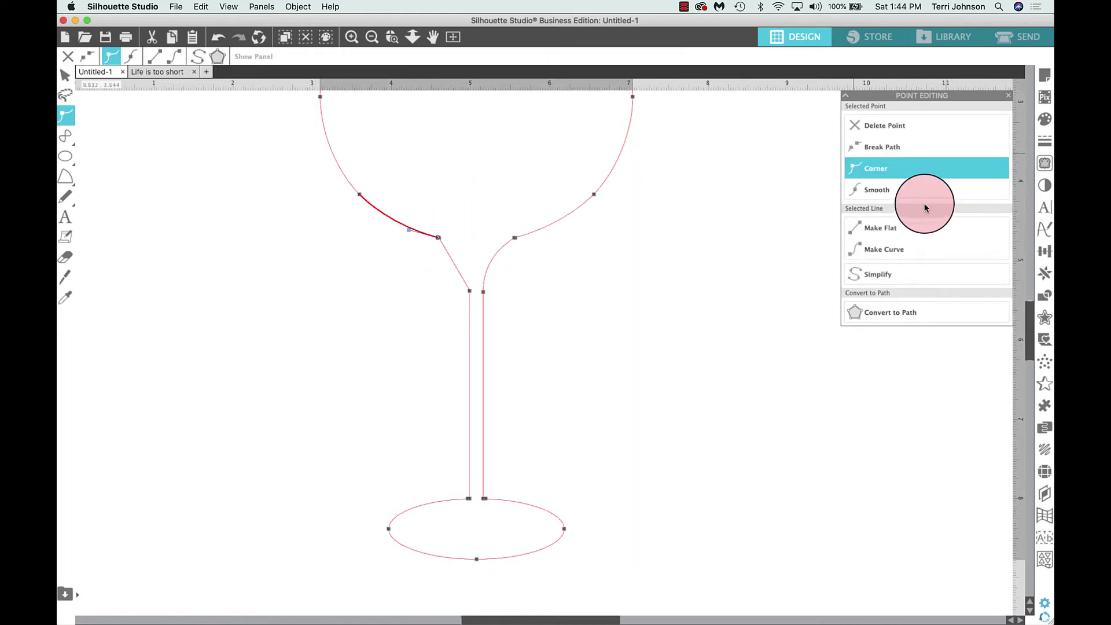
pyautogui.click(887, 254)
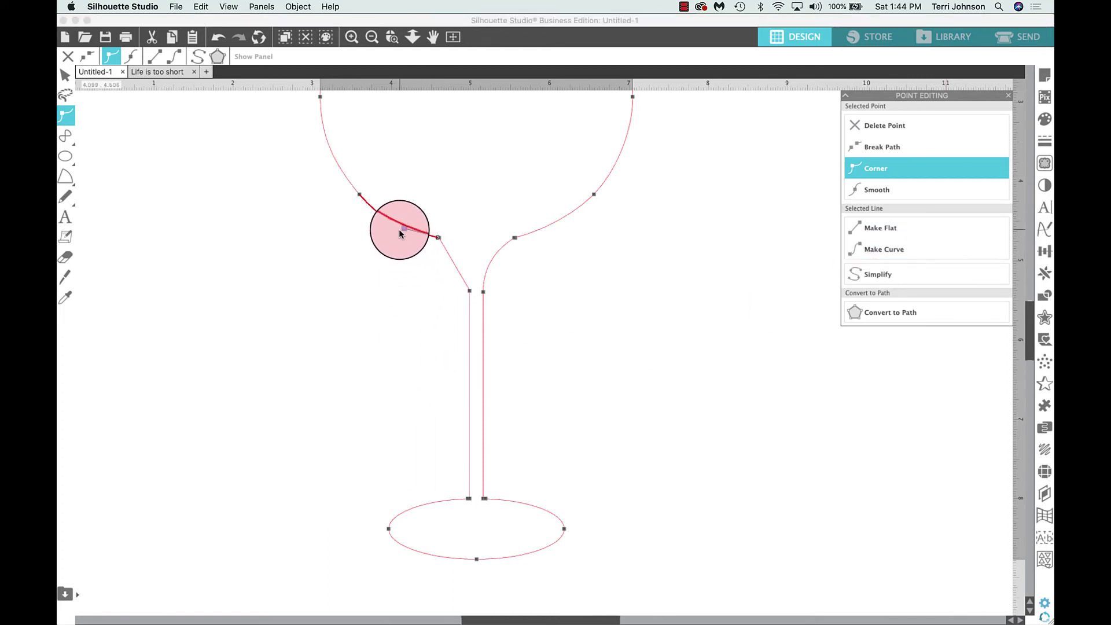
pyautogui.moveTo(401, 233); pyautogui.dragTo(413, 214)
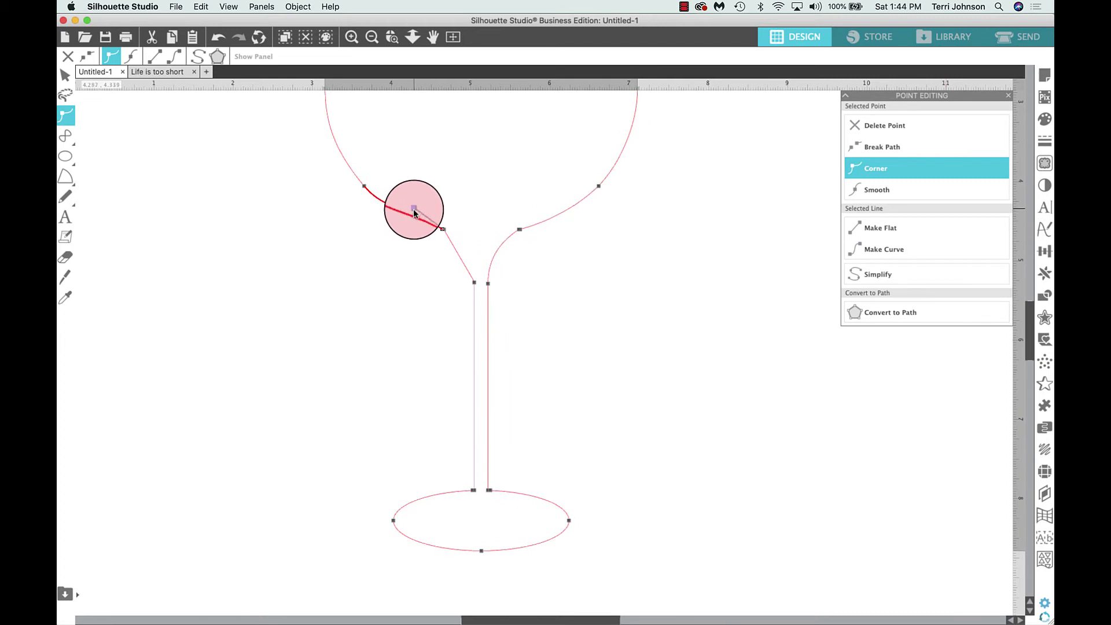
pyautogui.click(618, 286)
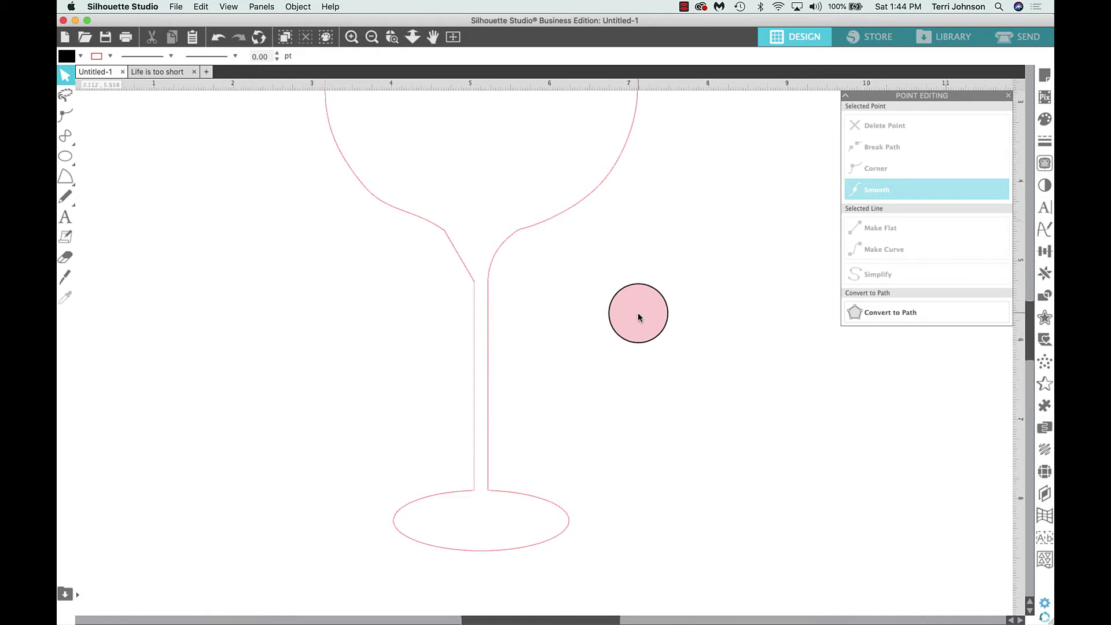
# - Draw a straight vertical knife line about 9.18 in long through the glass's middle, from above the rim to below the base
pyautogui.scroll(5, 639, 316)
pyautogui.click(454, 37)
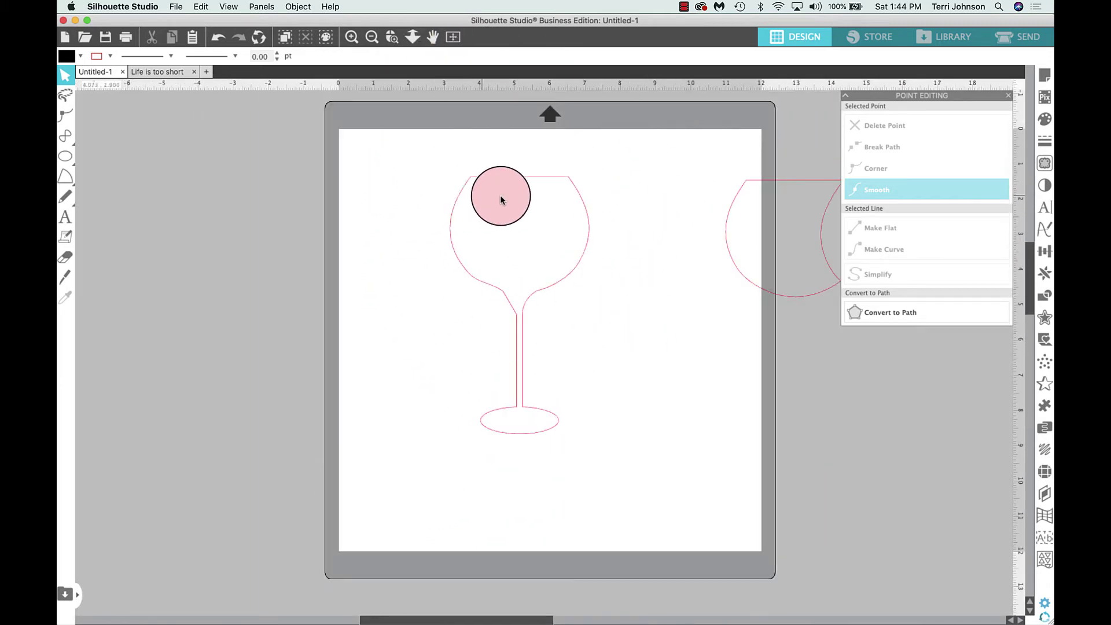
pyautogui.click(65, 277)
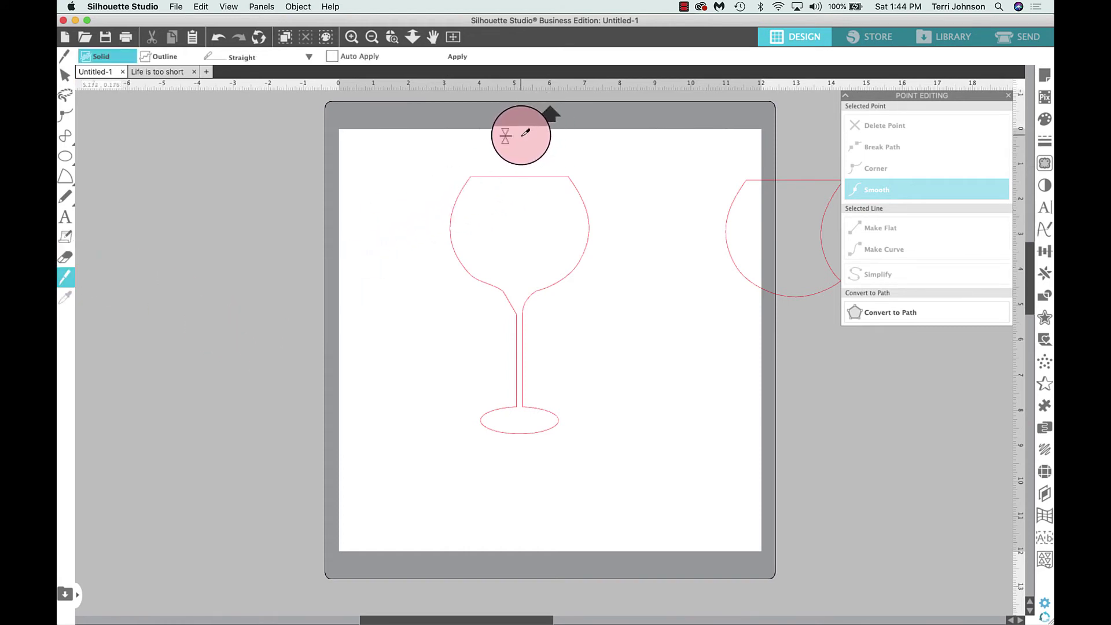
pyautogui.moveTo(526, 137)
pyautogui.mouseDown()
pyautogui.moveTo(531, 270)
pyautogui.moveTo(521, 395)
pyautogui.mouseUp()
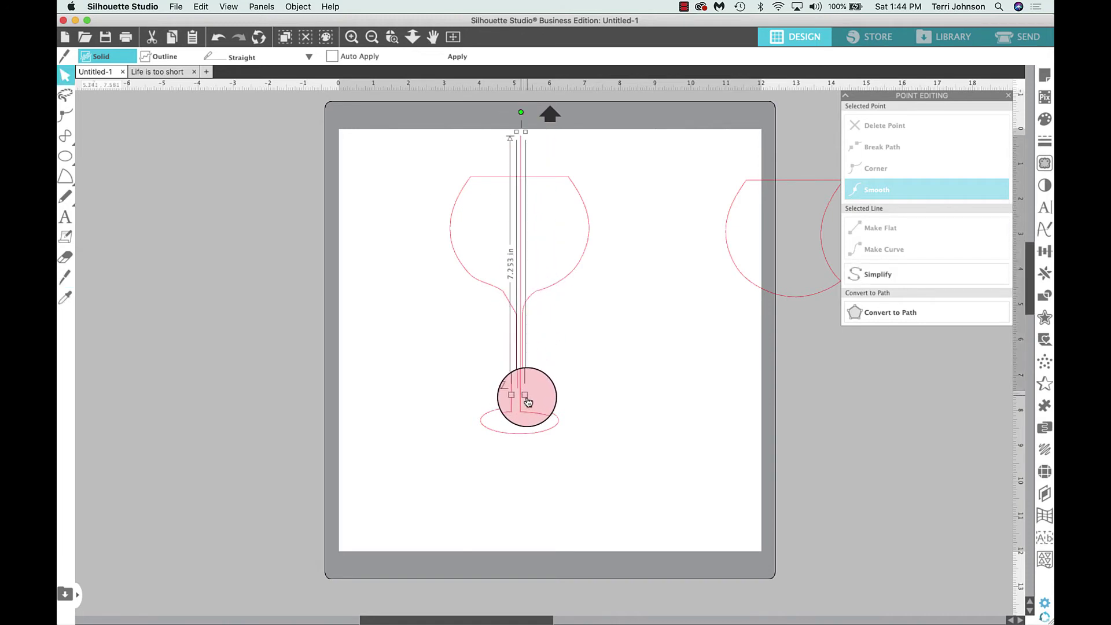
pyautogui.moveTo(526, 399); pyautogui.dragTo(512, 462)
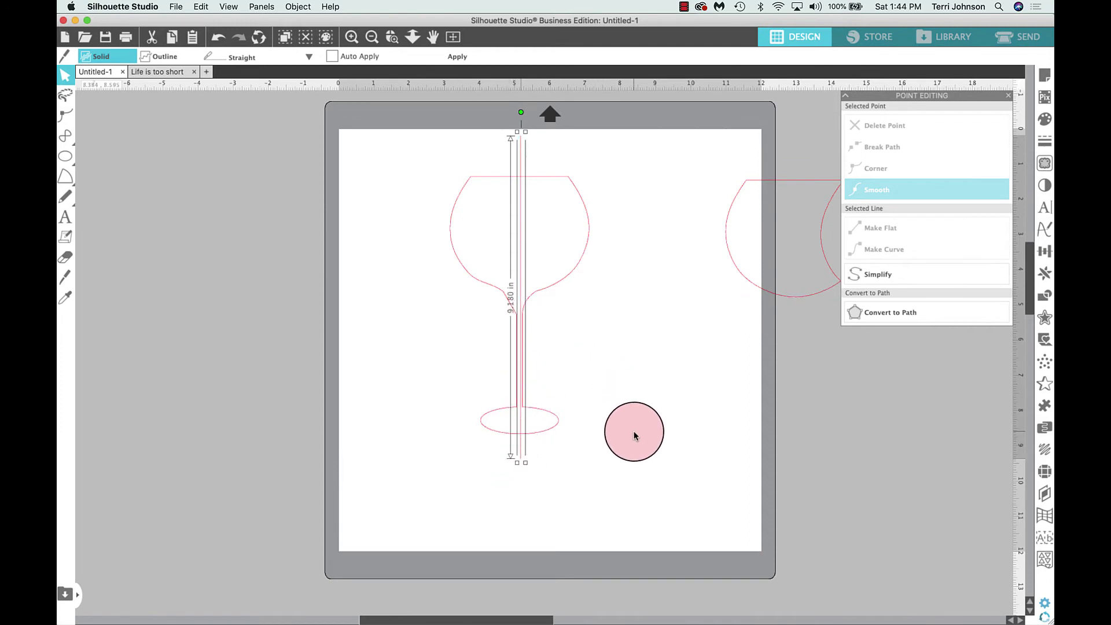
# - Align the knife line and the wine glass on their shared centre horizontally
pyautogui.moveTo(622, 464); pyautogui.dragTo(413, 225)
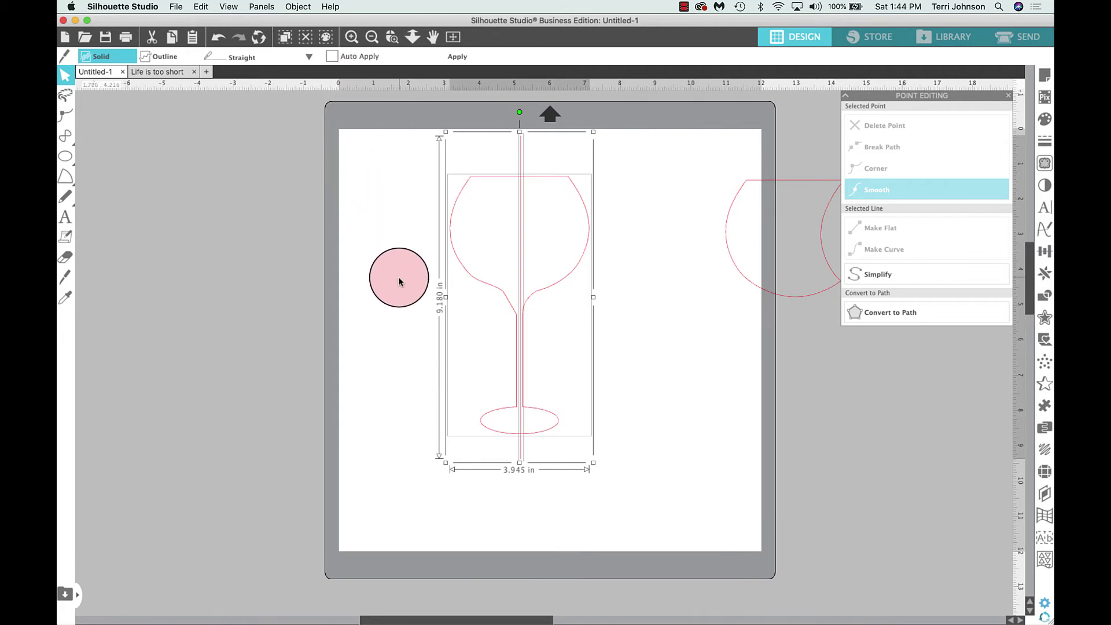
pyautogui.scroll(2, 399, 281)
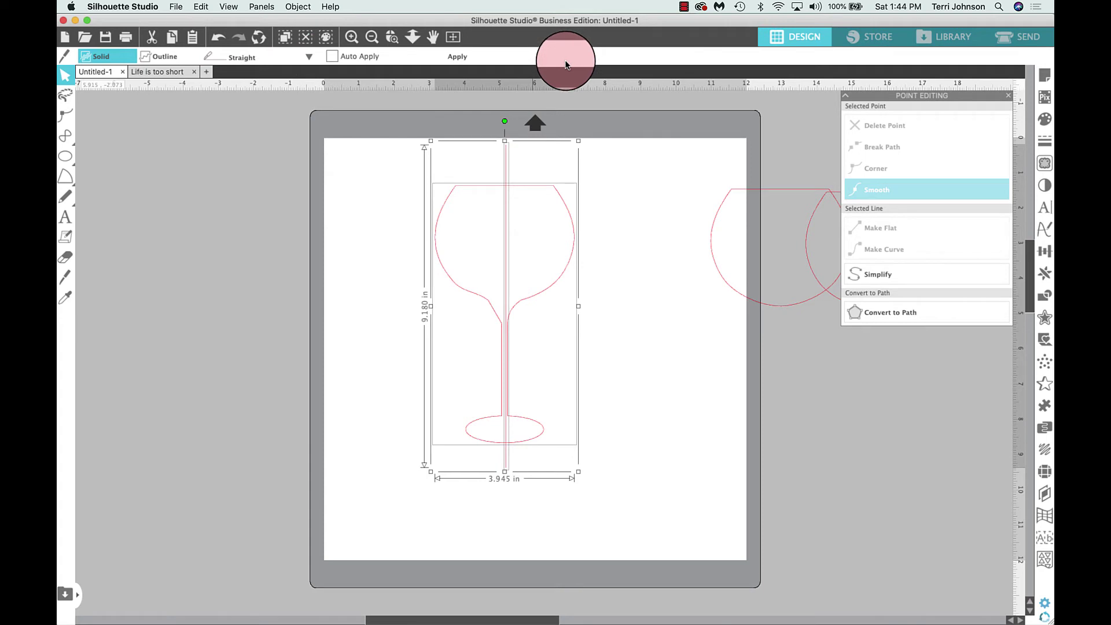
pyautogui.click(700, 500)
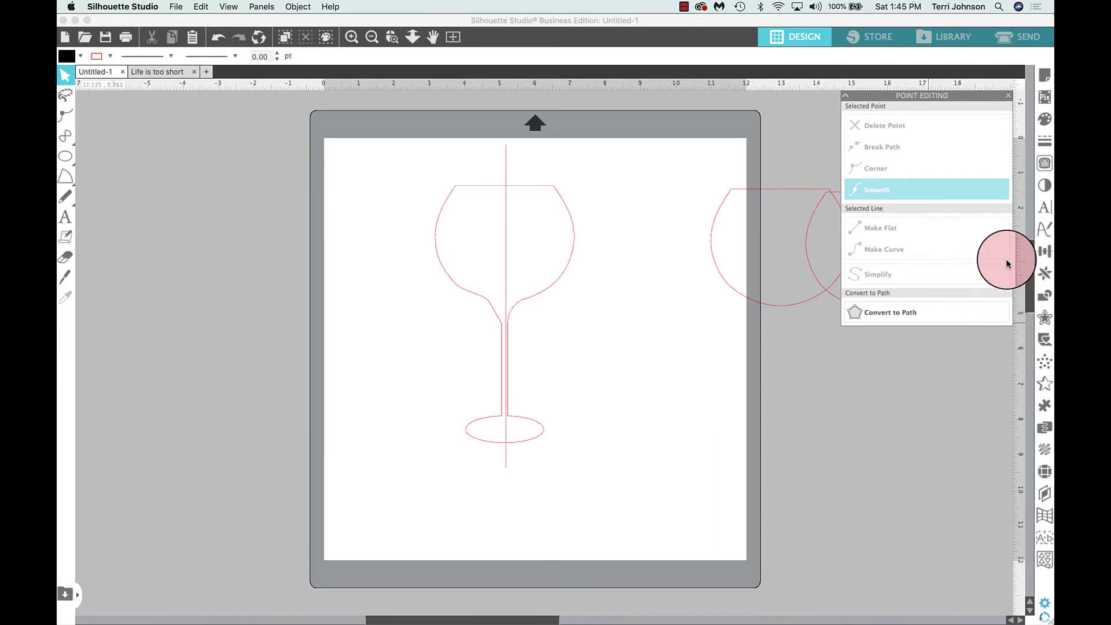
pyautogui.click(1044, 252)
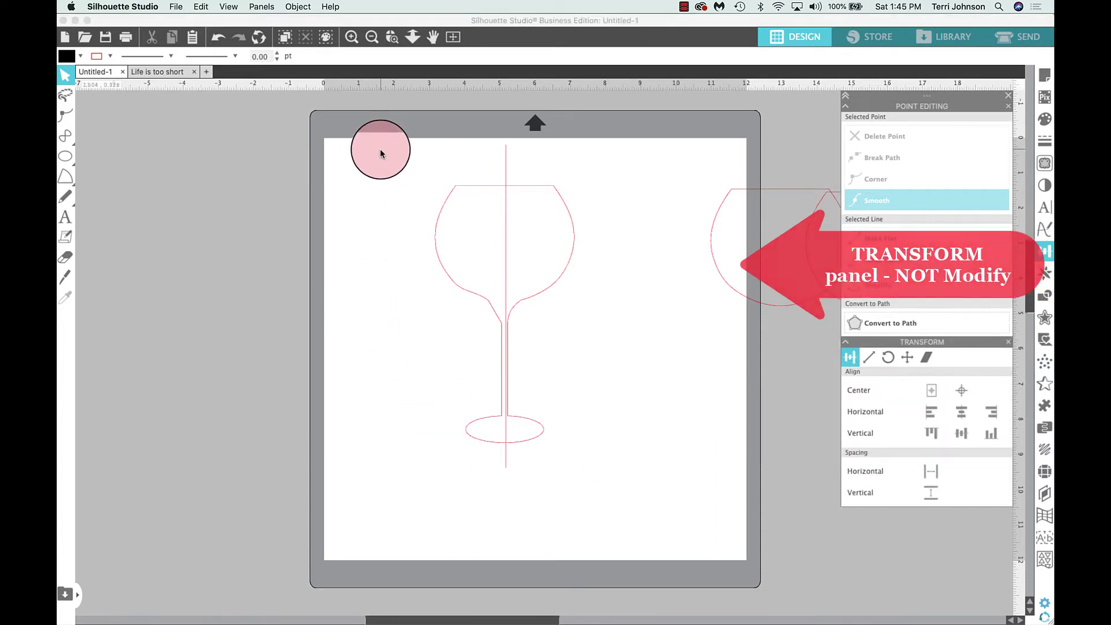
pyautogui.moveTo(380, 147); pyautogui.dragTo(517, 523)
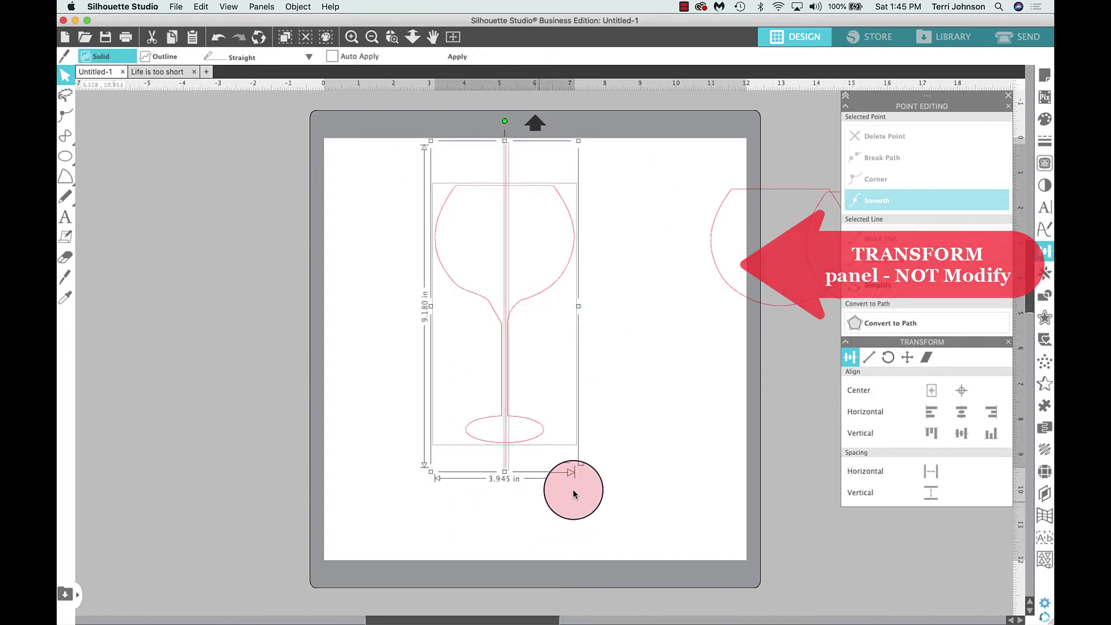
pyautogui.click(953, 412)
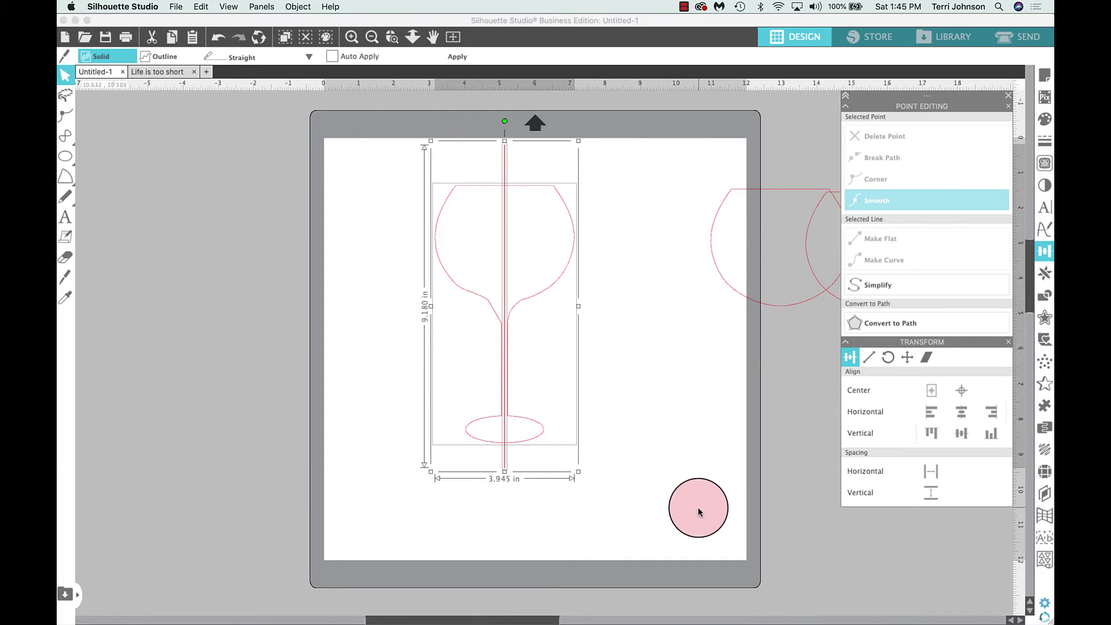
pyautogui.click(665, 307)
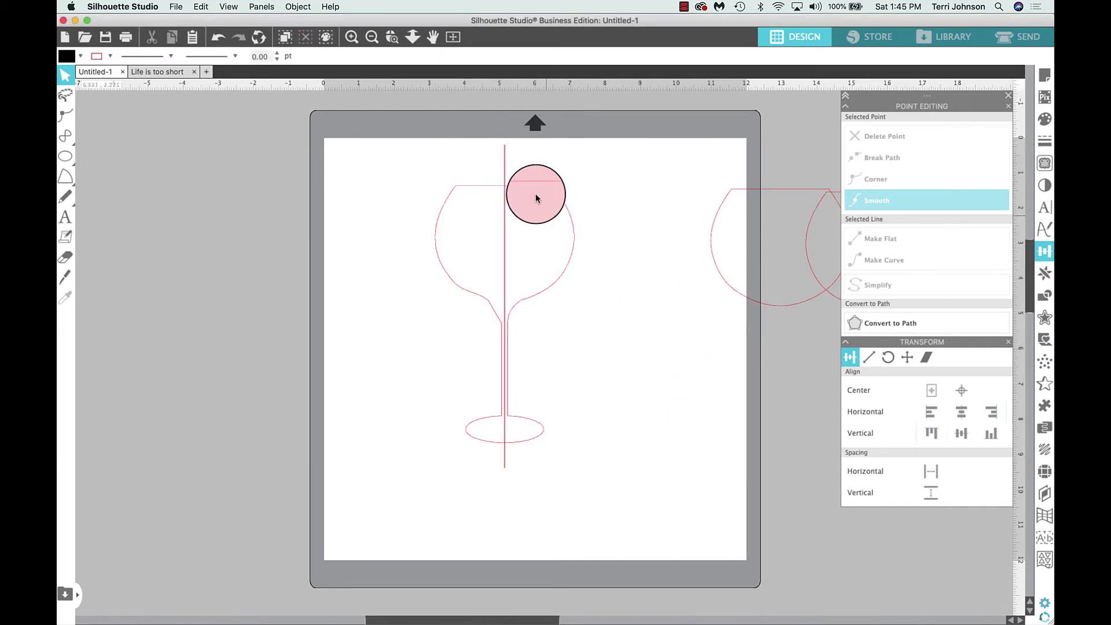
pyautogui.click(504, 157)
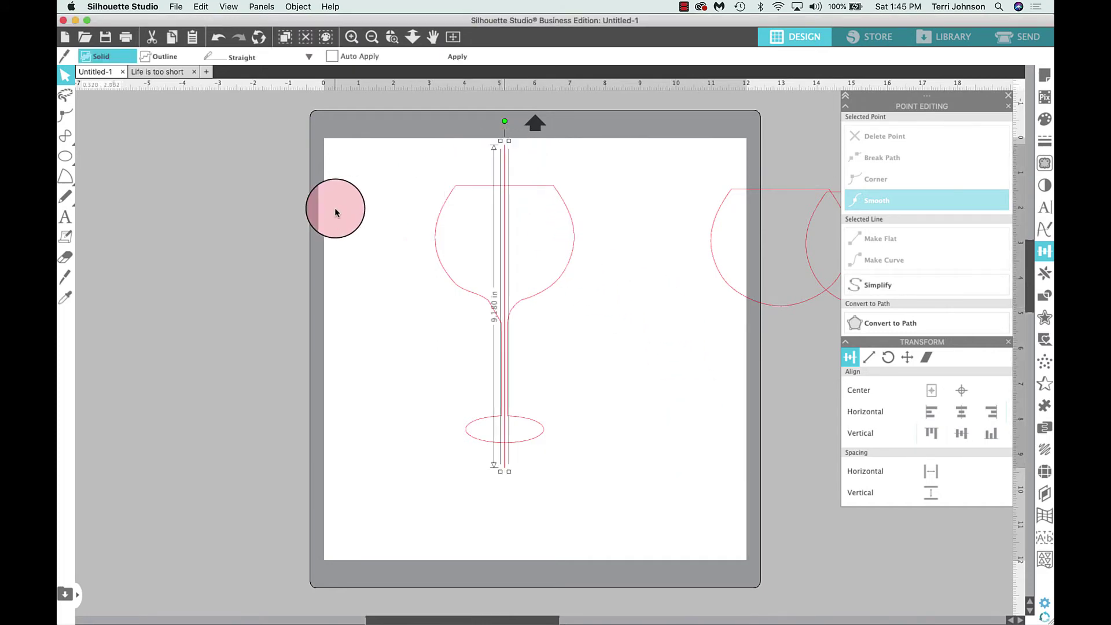
pyautogui.click(608, 172)
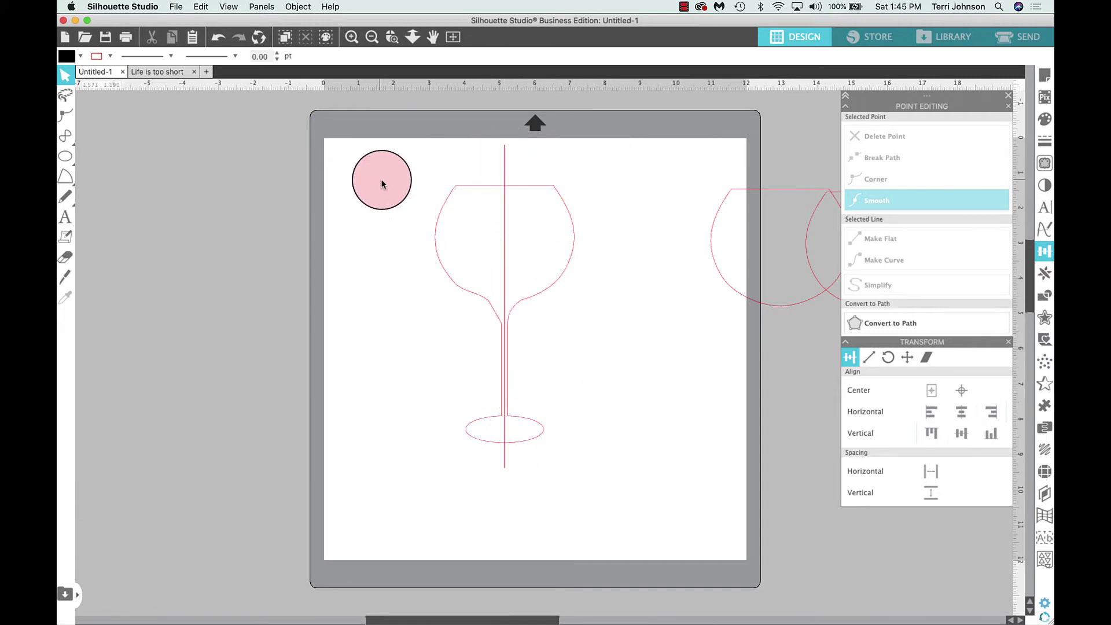
pyautogui.click(348, 36)
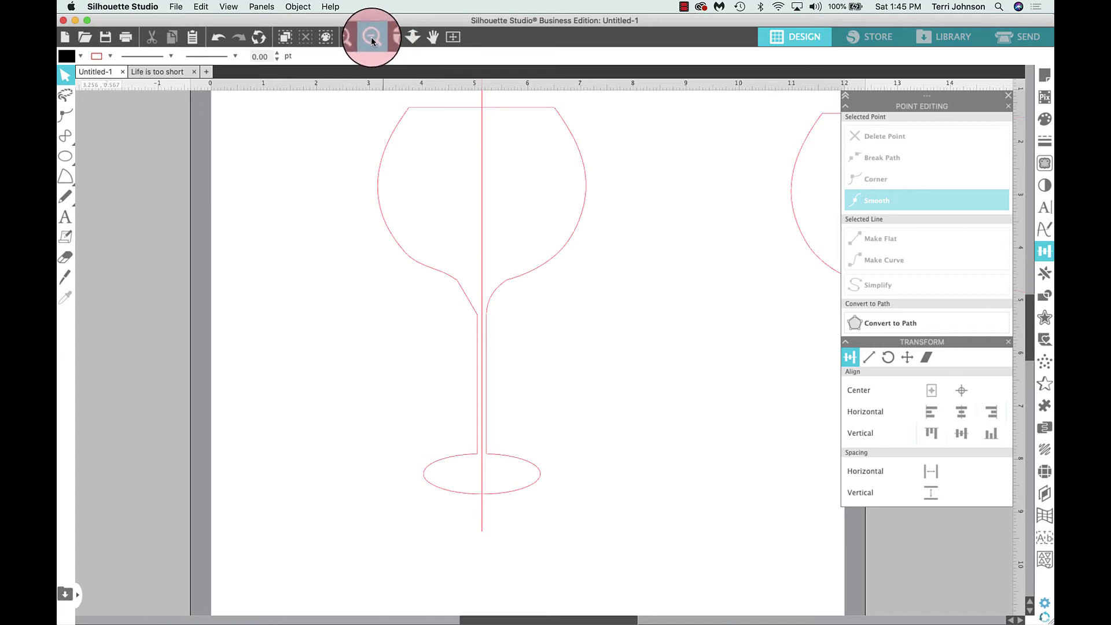
pyautogui.click(372, 39)
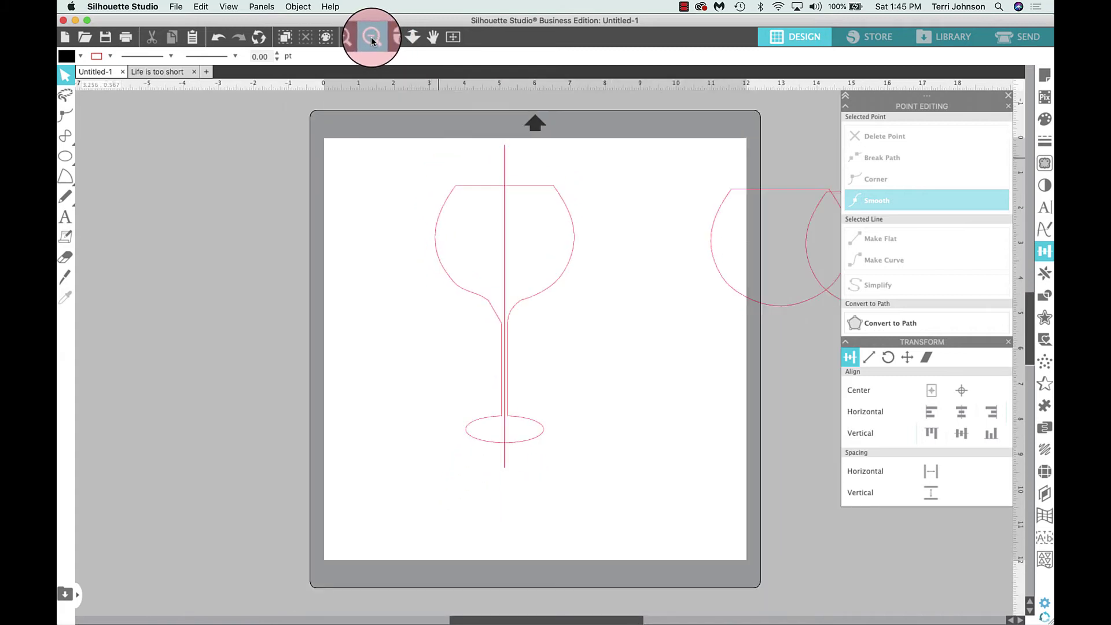
# - Apply the knife line to split the glass lengthwise and delete its left half
pyautogui.click(506, 153)
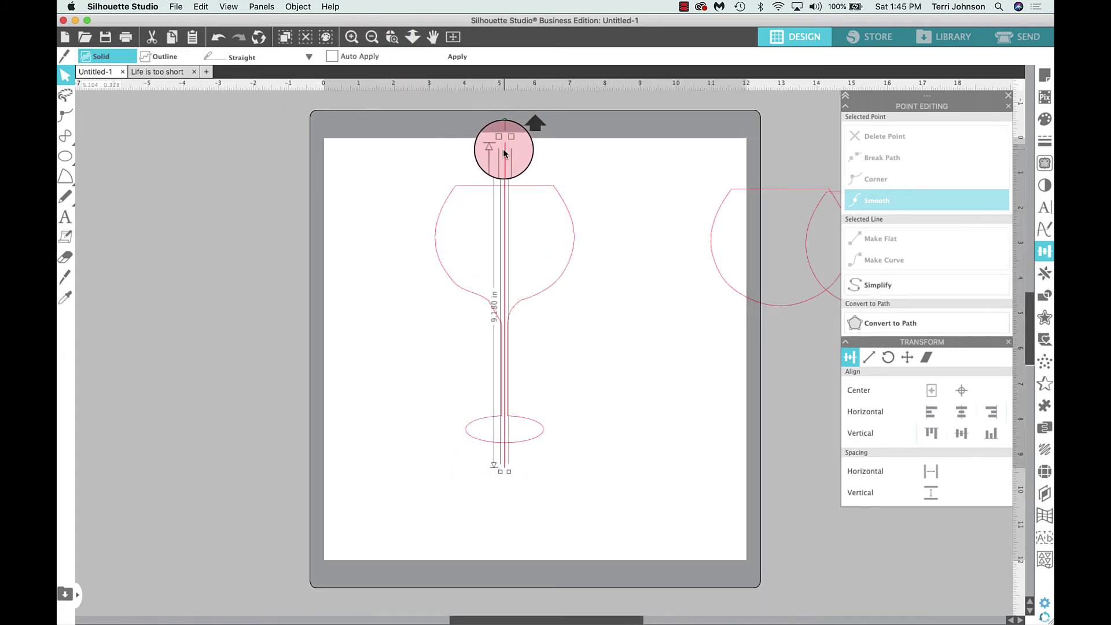
pyautogui.click(453, 58)
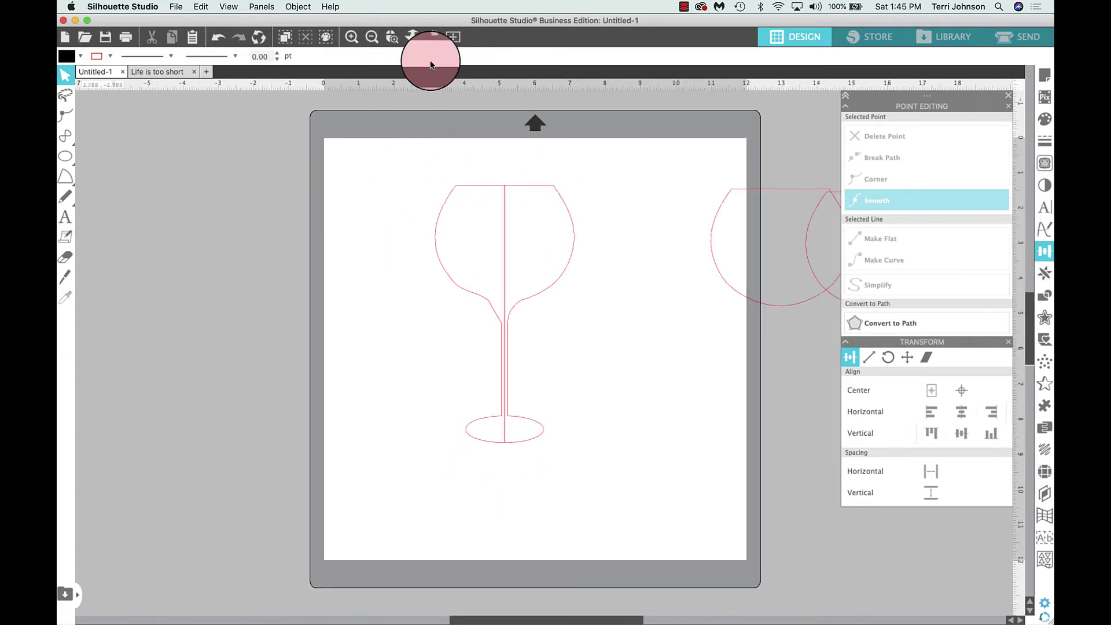
pyautogui.click(459, 192)
pyautogui.press('Delete')
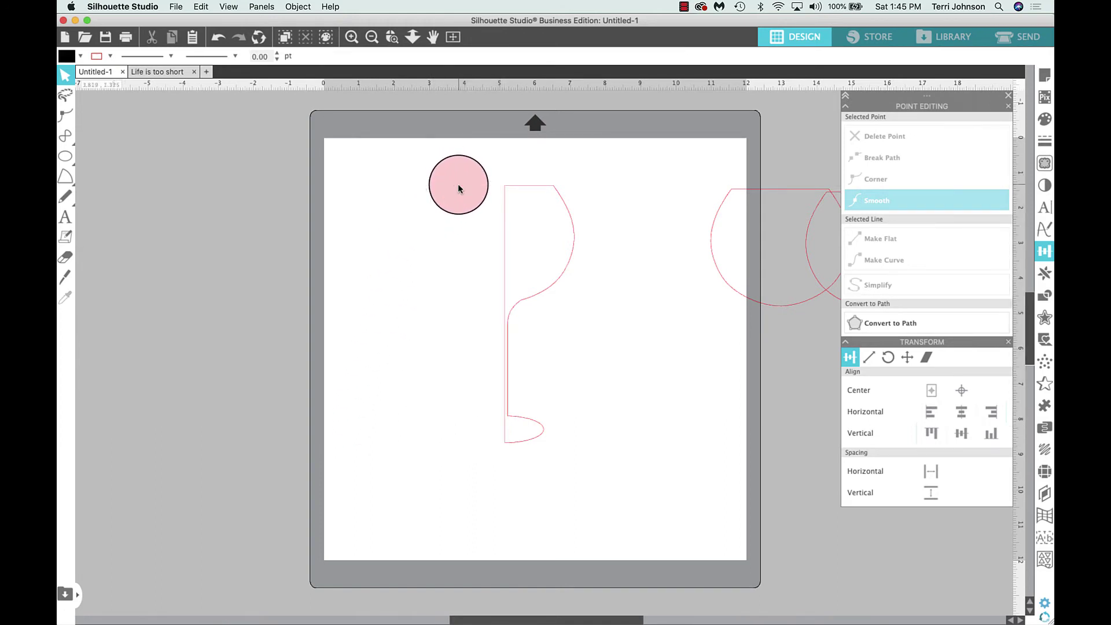
# - Mirror a copy of the remaining right half of the glass to its left side
pyautogui.moveTo(458, 189); pyautogui.dragTo(573, 249)
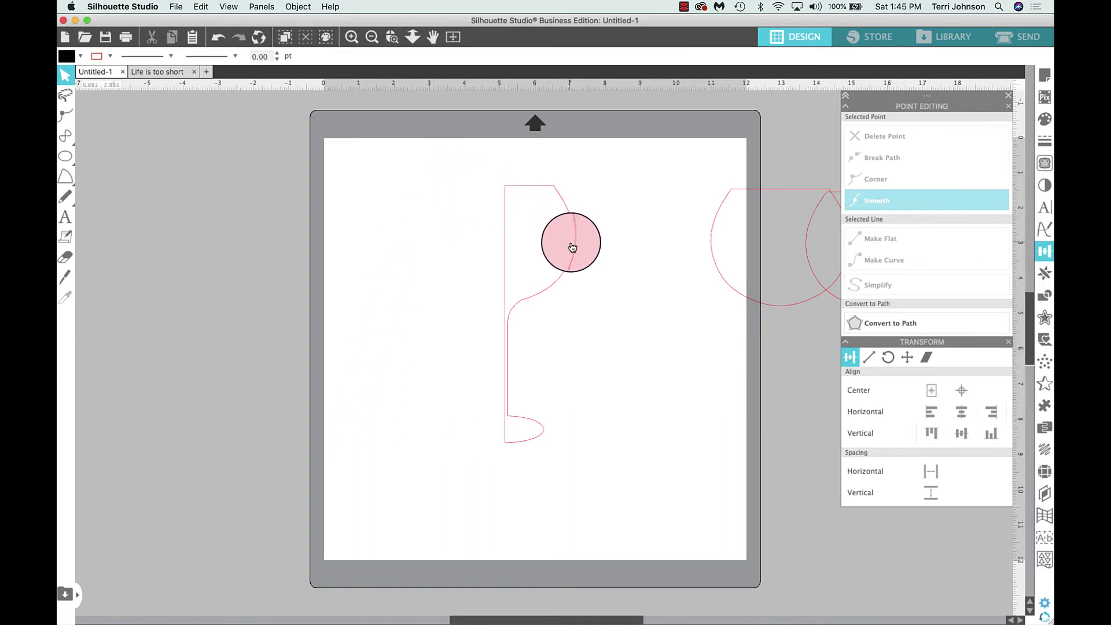
pyautogui.click(572, 249)
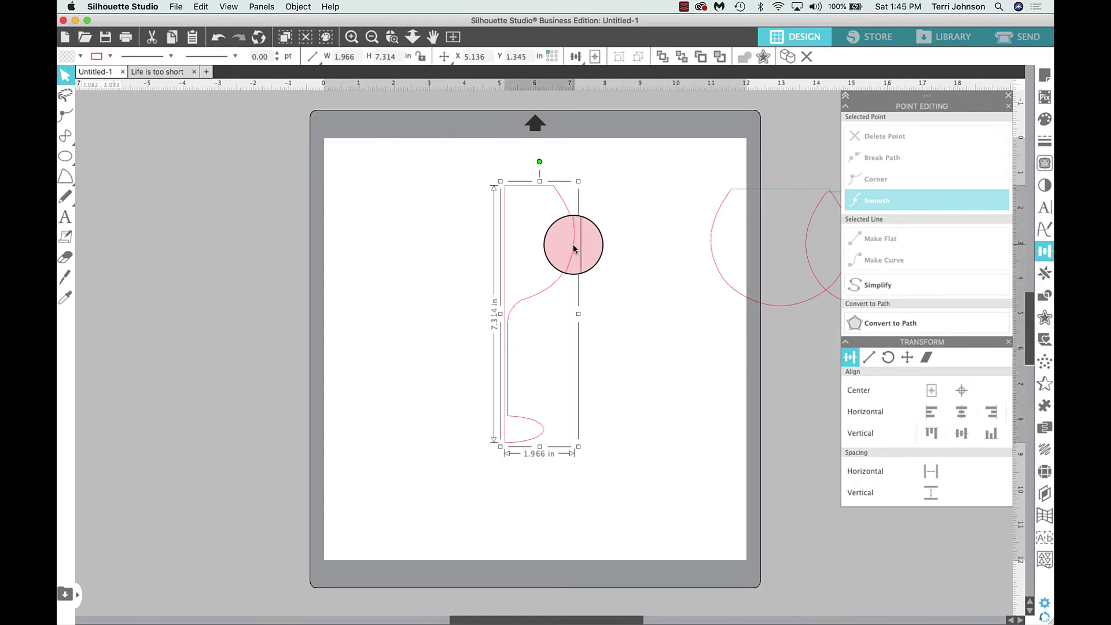
pyautogui.click(1007, 96)
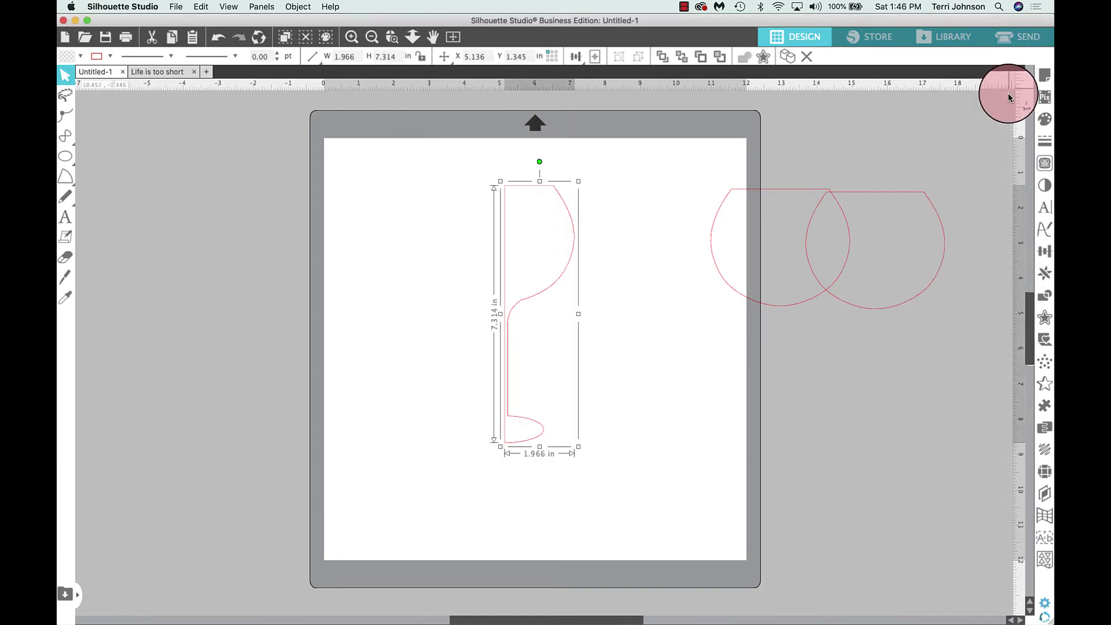
pyautogui.click(1043, 276)
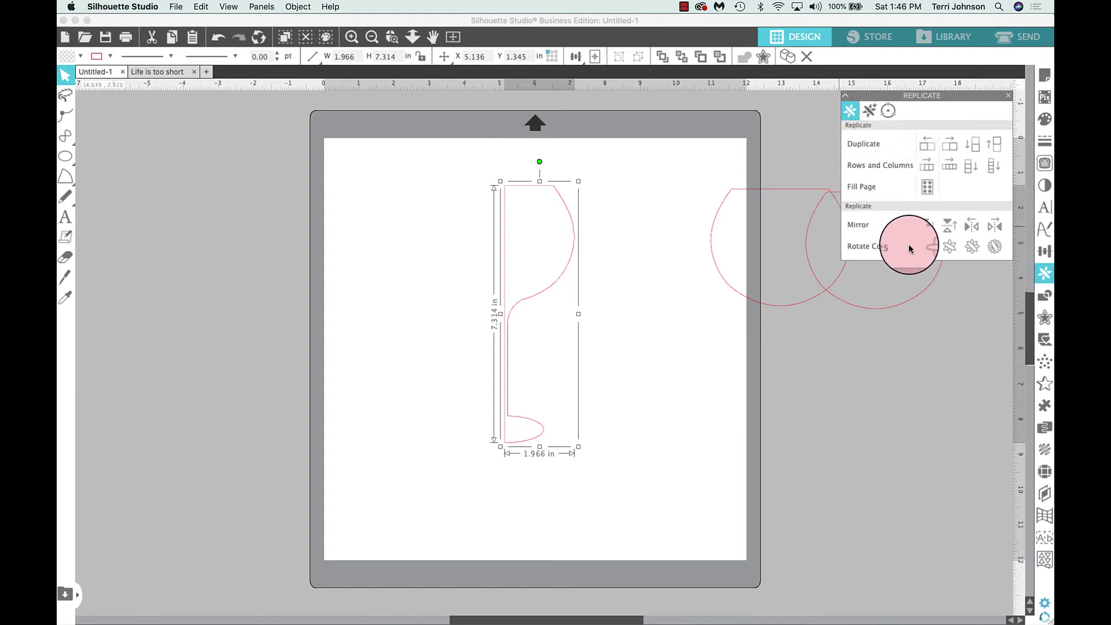
pyautogui.click(969, 234)
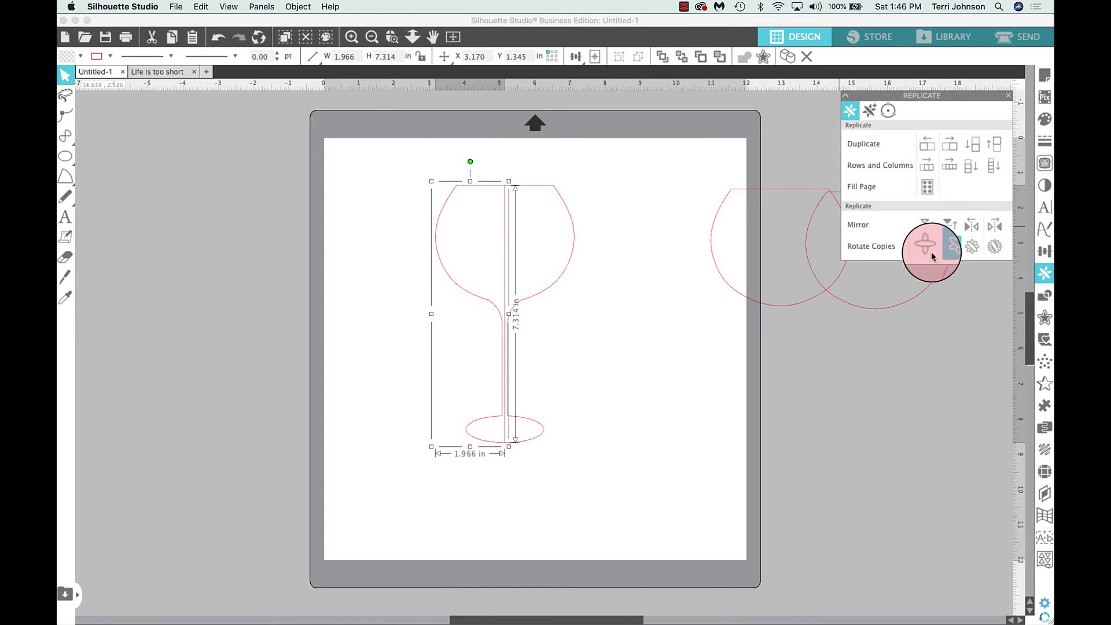
pyautogui.click(617, 489)
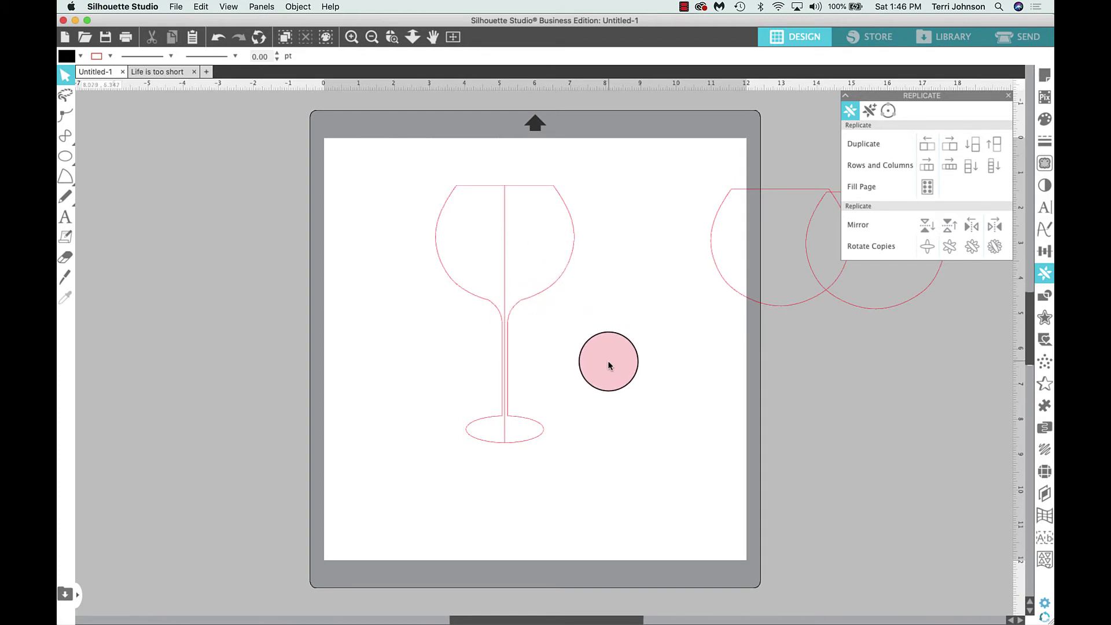
# - Nudge the right half of the glass slightly left to overlap the mirrored half, and weld both halves together
pyautogui.press('Tab')
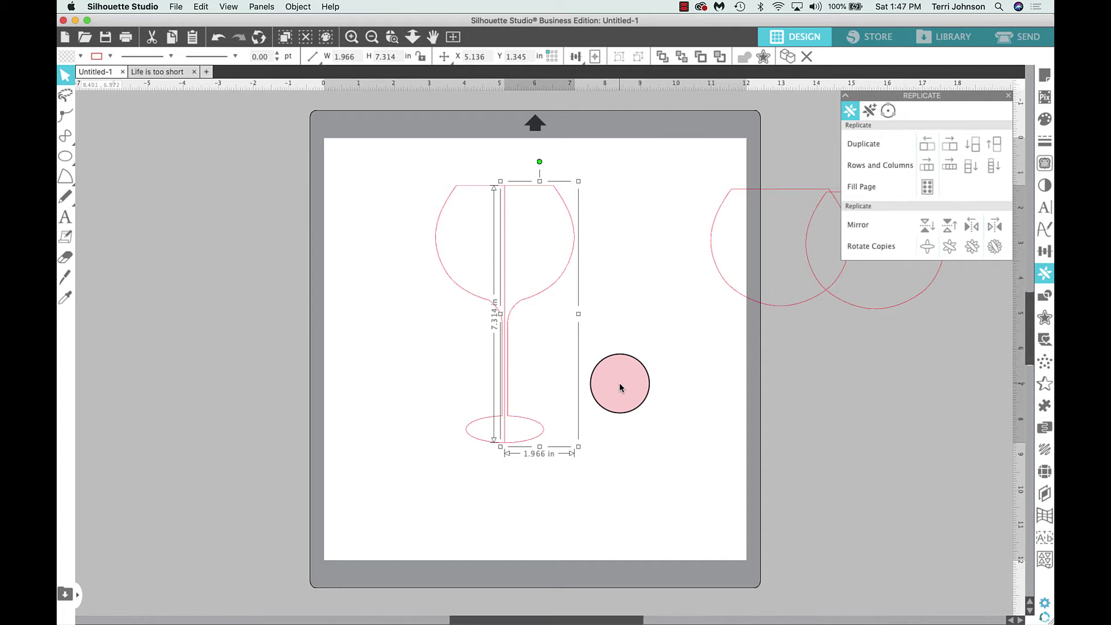
pyautogui.press('Left')
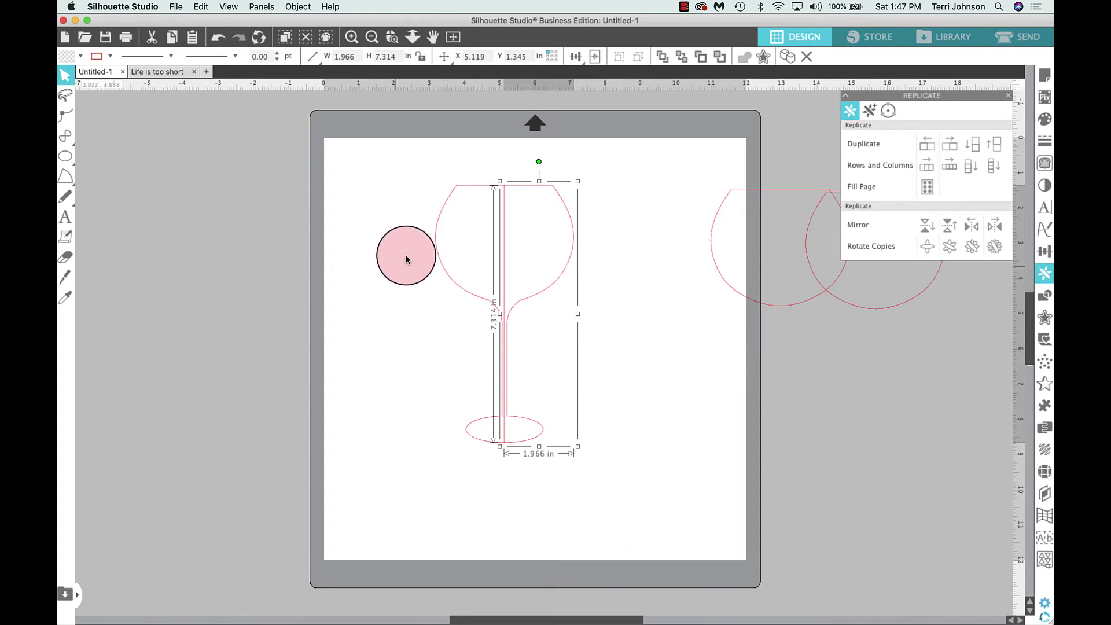
pyautogui.moveTo(405, 173); pyautogui.dragTo(619, 470)
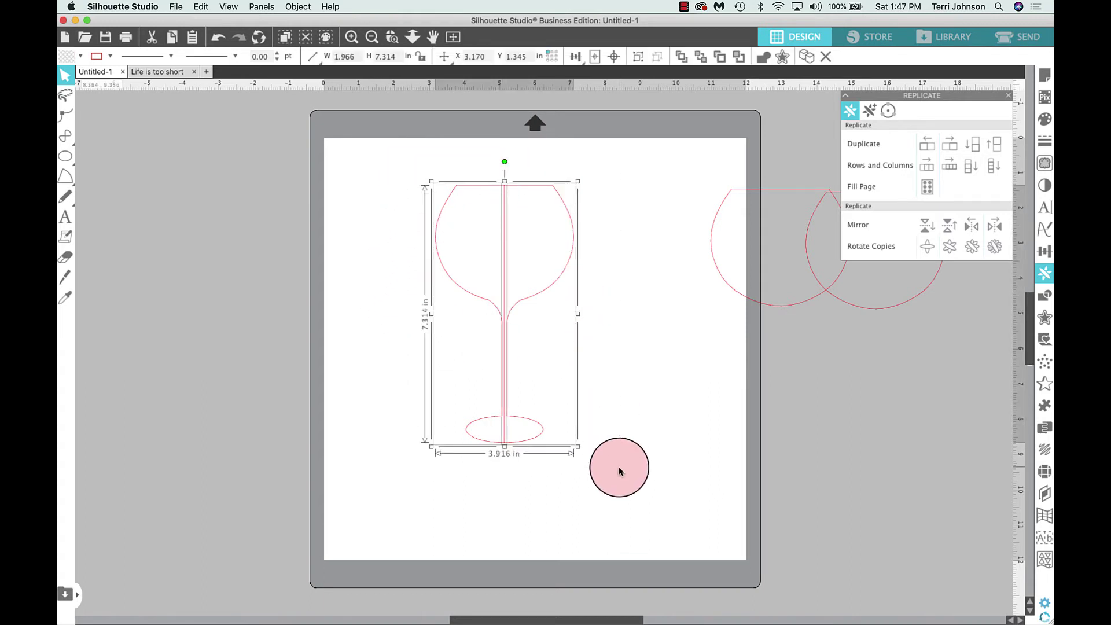
pyautogui.rightClick(619, 470)
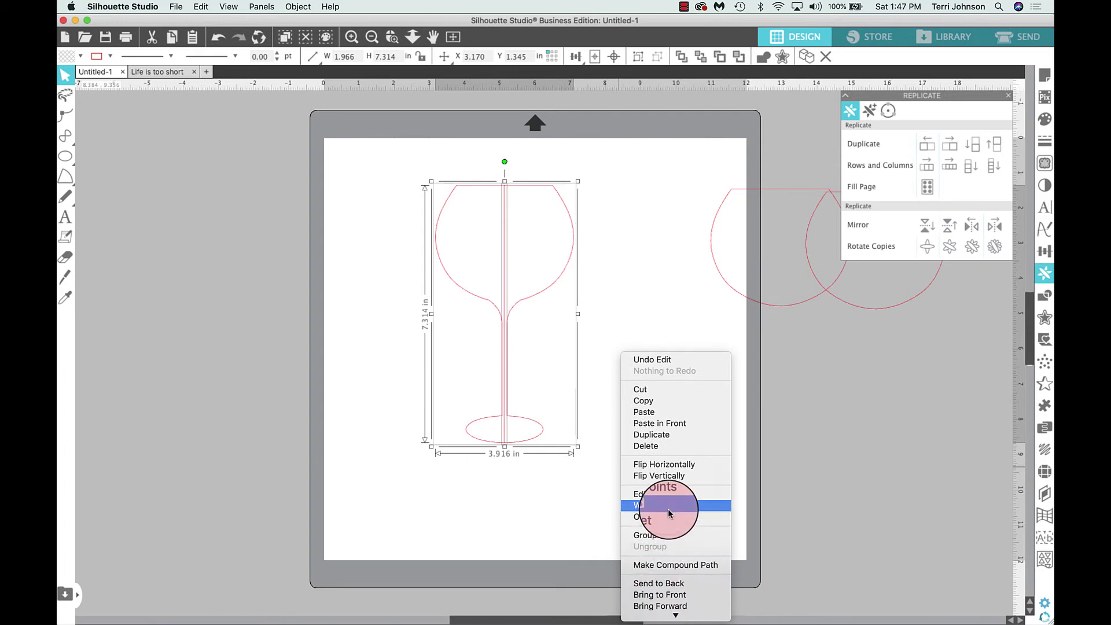
pyautogui.click(670, 513)
pyautogui.click(616, 368)
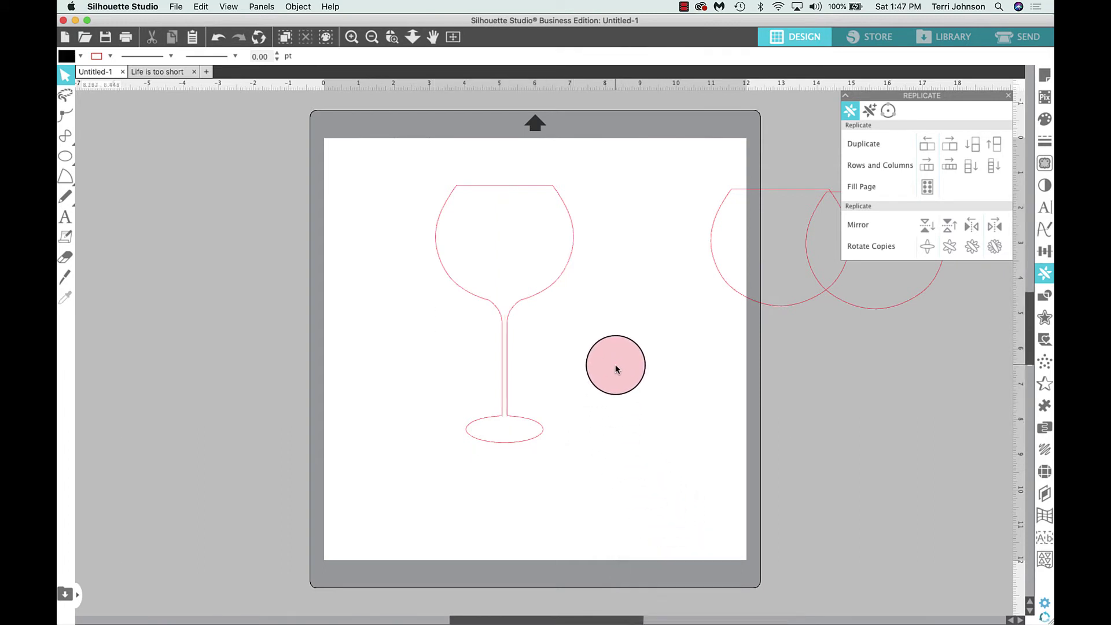
# - Fill the welded wine glass with black and move it toward the left side of the mat
pyautogui.moveTo(616, 369); pyautogui.dragTo(501, 191)
pyautogui.click(501, 192)
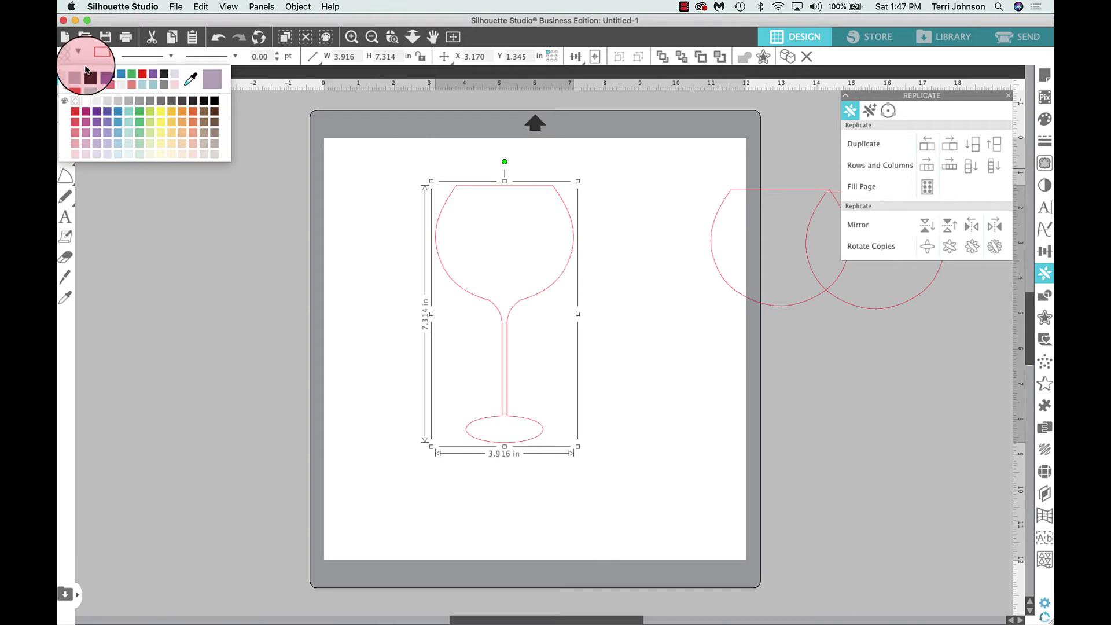
pyautogui.click(77, 72)
pyautogui.moveTo(502, 222); pyautogui.dragTo(435, 213)
# - Move one spare bowl outline onto the mat beside the glass and fill it with muted purple
pyautogui.moveTo(789, 308); pyautogui.dragTo(634, 302)
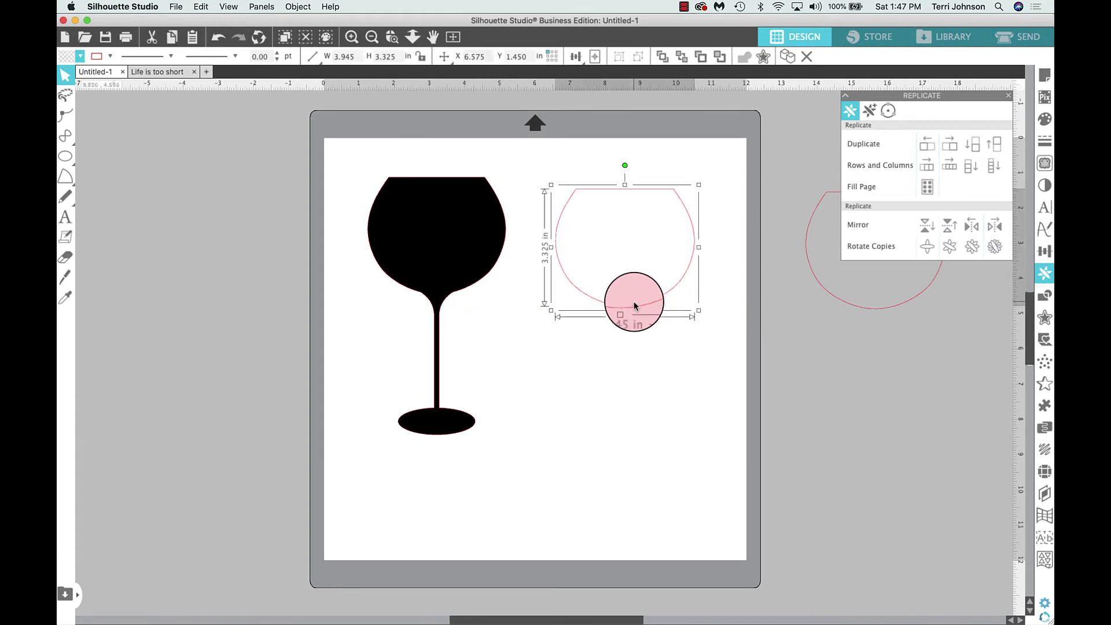
pyautogui.click(84, 57)
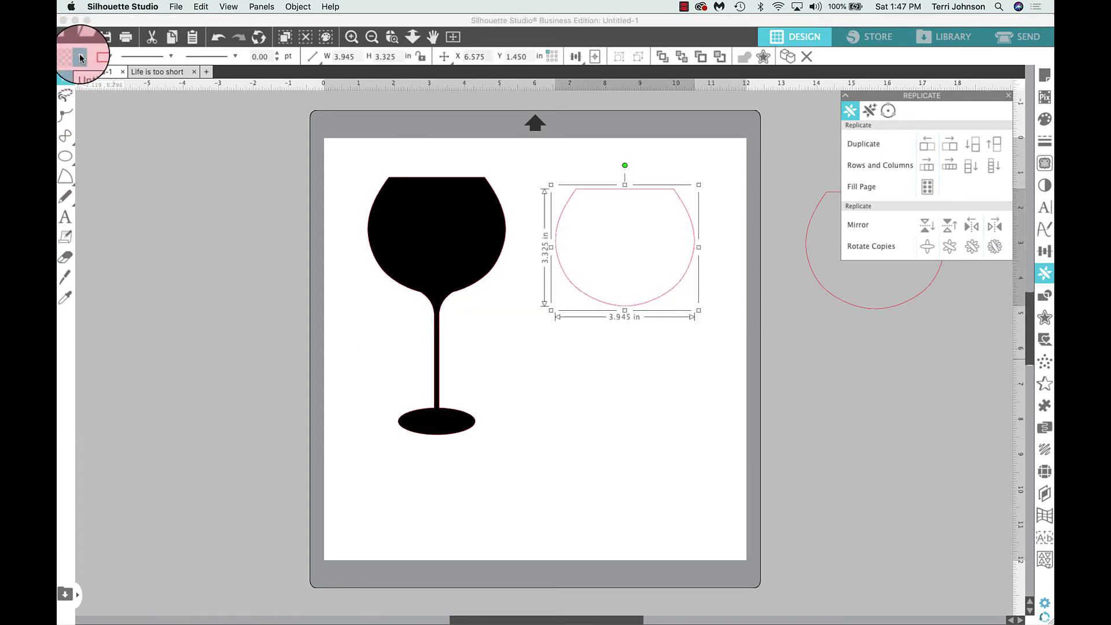
pyautogui.click(209, 87)
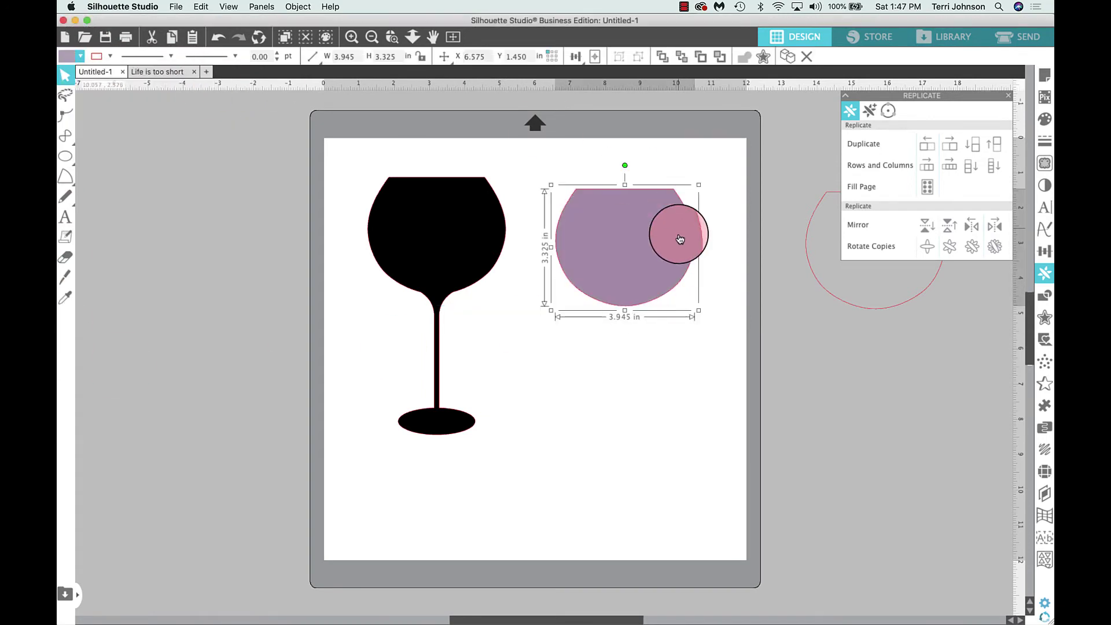
# - Shrink the purple bowl to fit over the glass's bowl and send the black glass backward behind it
pyautogui.moveTo(698, 185); pyautogui.dragTo(680, 200)
pyautogui.moveTo(625, 250); pyautogui.dragTo(452, 231)
pyautogui.rightClick(452, 232)
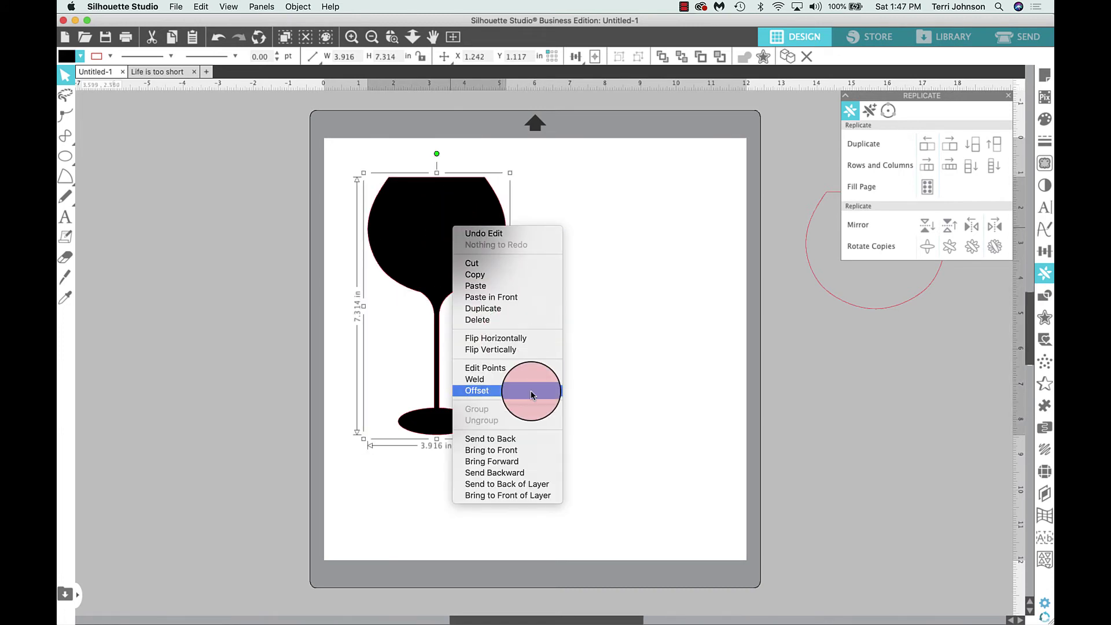
pyautogui.click(534, 472)
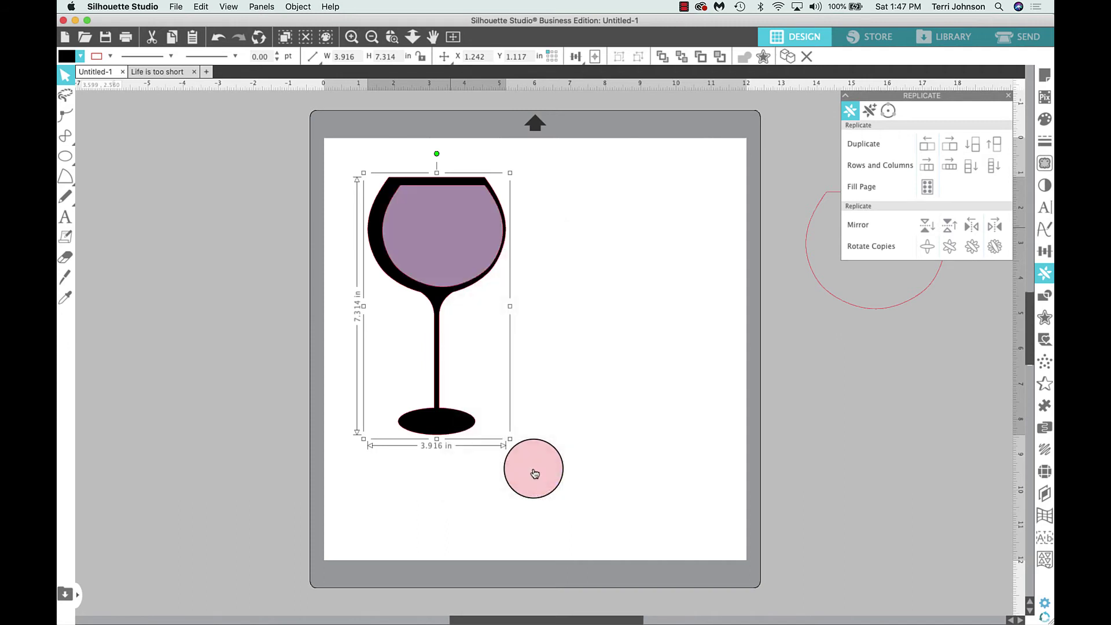
# - Center the purple bowl horizontally on the black wine glass
pyautogui.click(603, 262)
pyautogui.moveTo(603, 263); pyautogui.dragTo(442, 228)
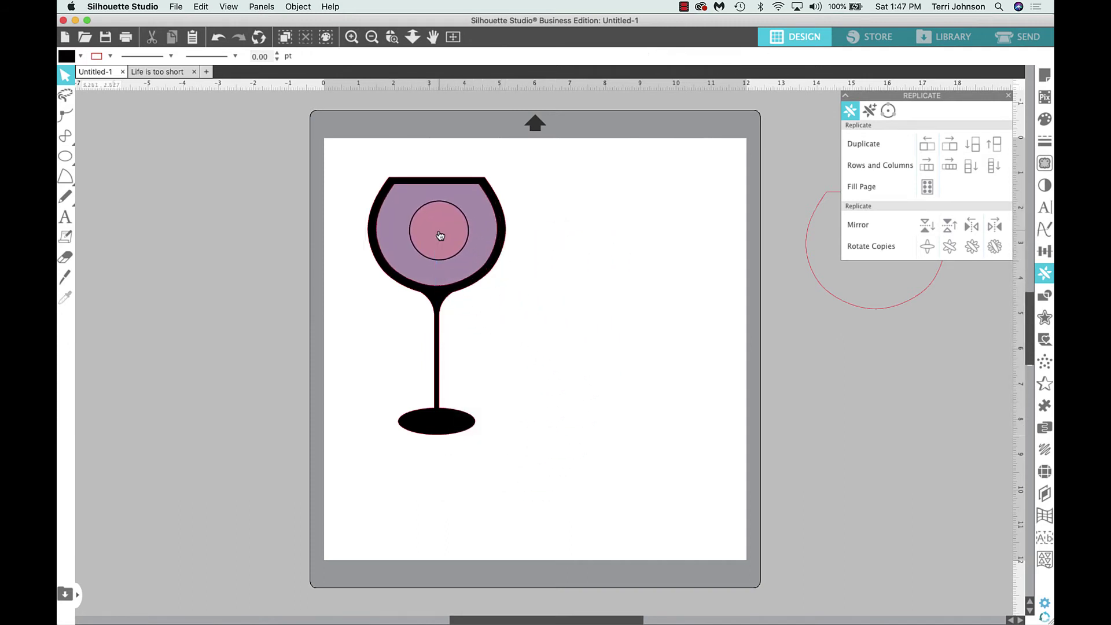
pyautogui.moveTo(338, 158); pyautogui.dragTo(537, 419)
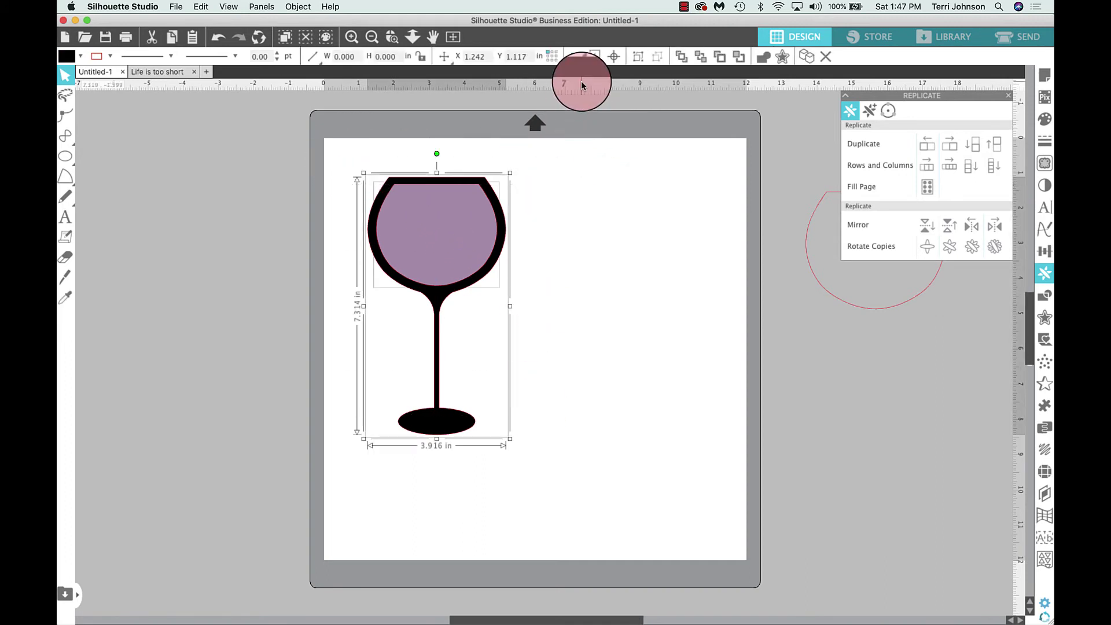
pyautogui.click(575, 56)
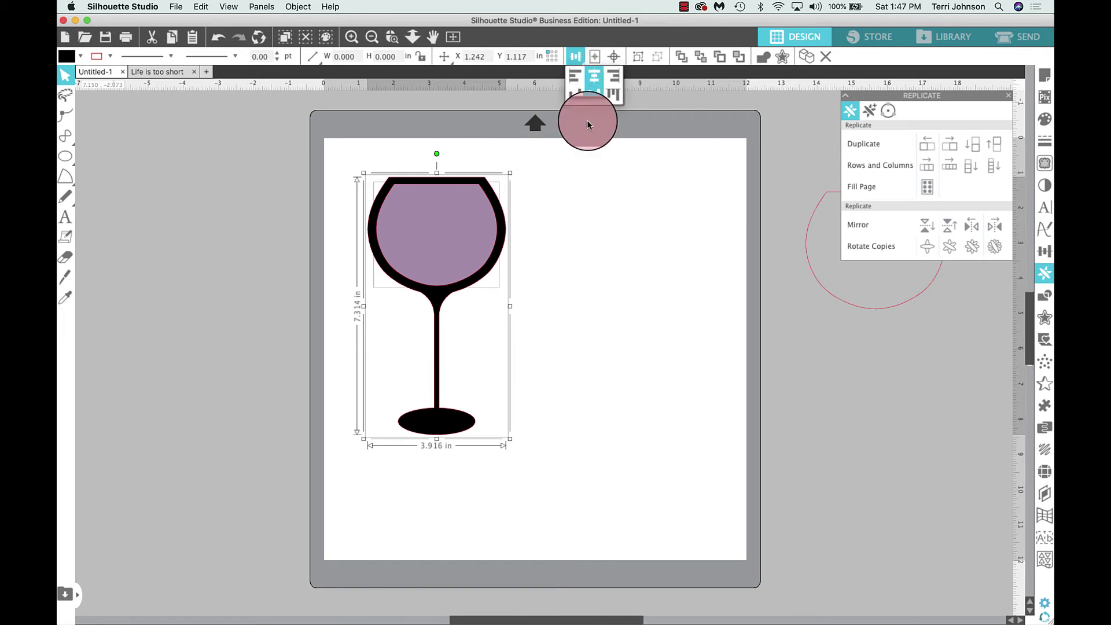
pyautogui.click(581, 284)
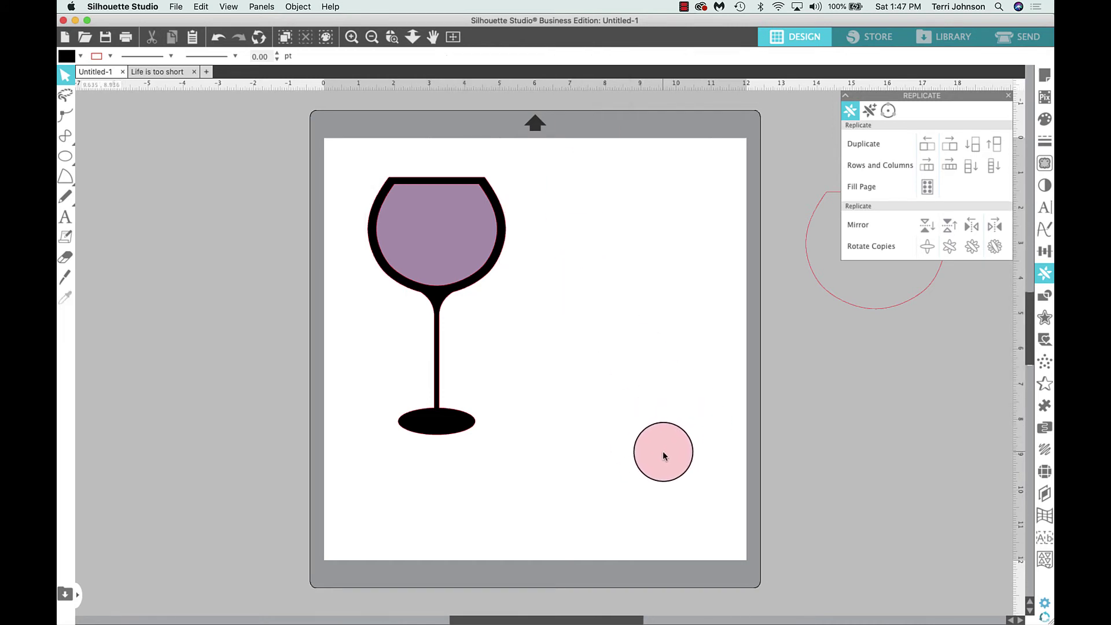
# - Nudge the purple bowl down slightly and enlarge it to about 3.51 by 2.96 in to thin the glass rim
pyautogui.moveTo(673, 441)
pyautogui.mouseDown()
pyautogui.moveTo(593, 322)
pyautogui.moveTo(448, 263)
pyautogui.mouseUp()
pyautogui.click(452, 267)
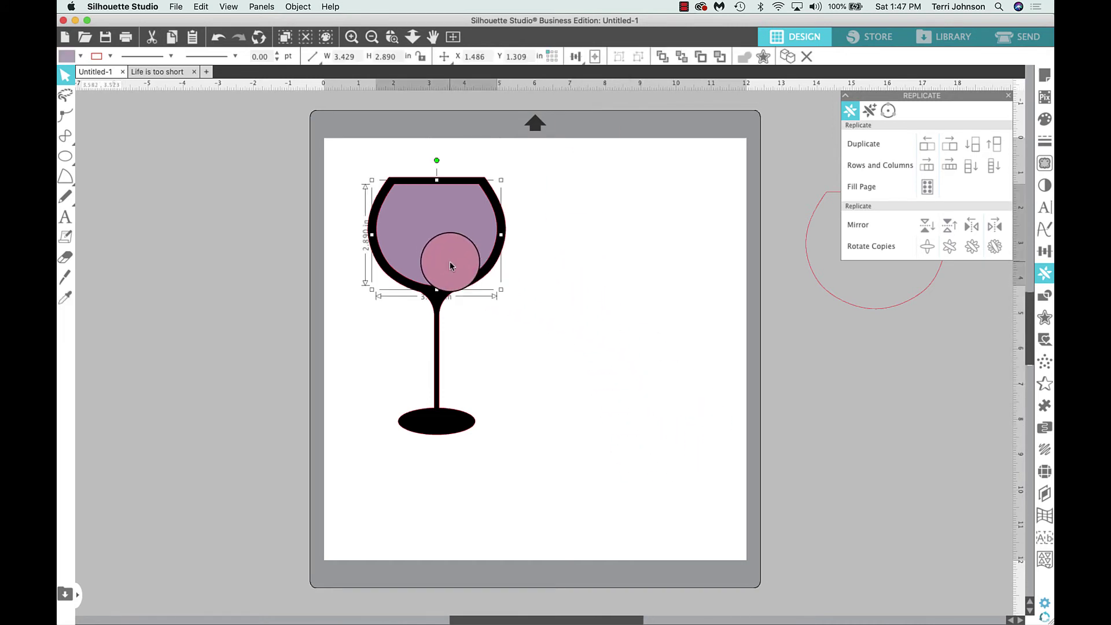
pyautogui.press('Down')
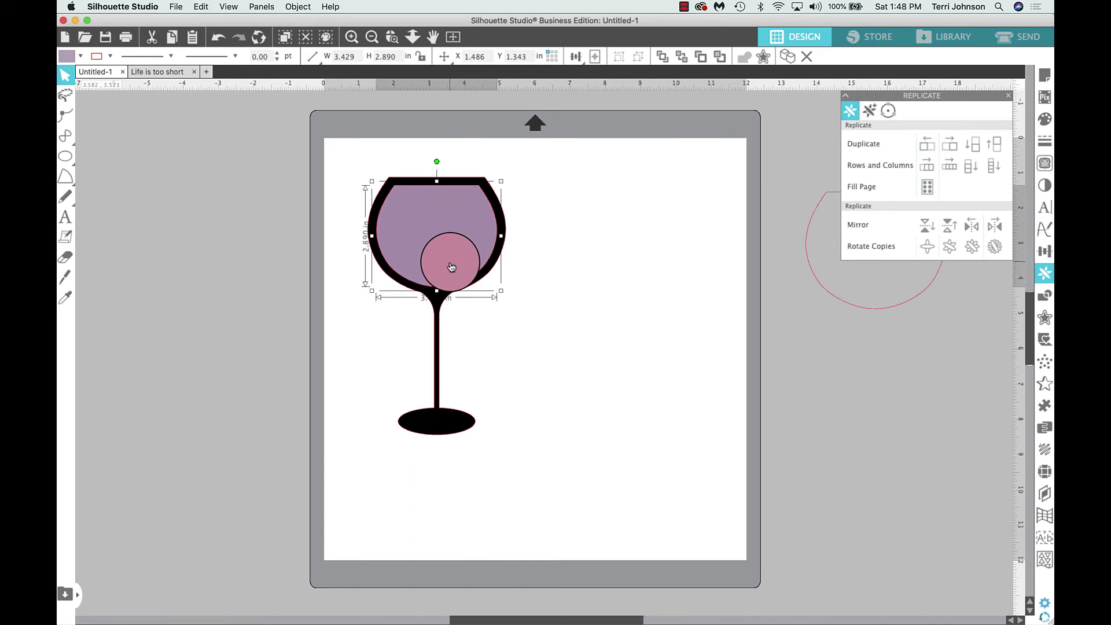
pyautogui.moveTo(449, 261); pyautogui.dragTo(502, 179)
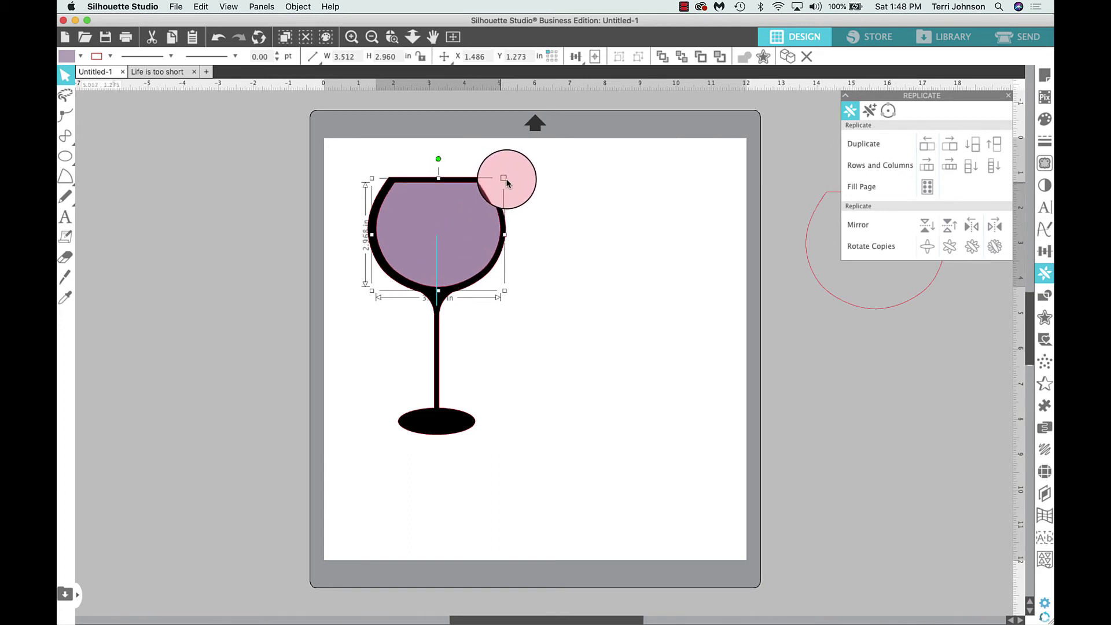
# - Center the enlarged purple bowl on the glass again and nudge it down slightly to even out the rim
pyautogui.moveTo(347, 164); pyautogui.dragTo(479, 581)
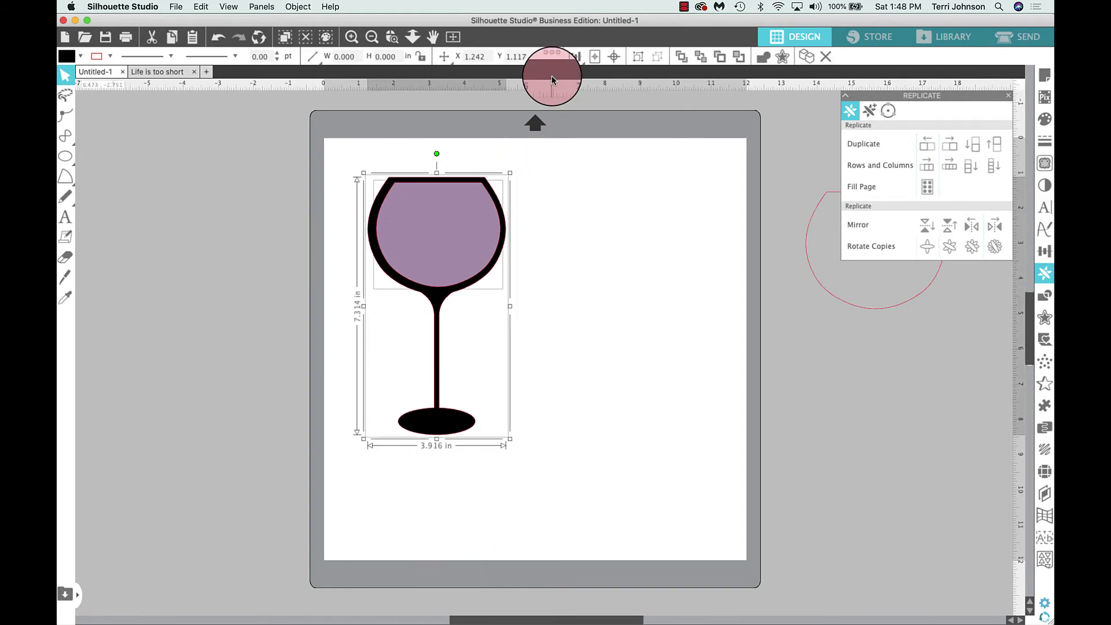
pyautogui.click(574, 57)
pyautogui.click(594, 80)
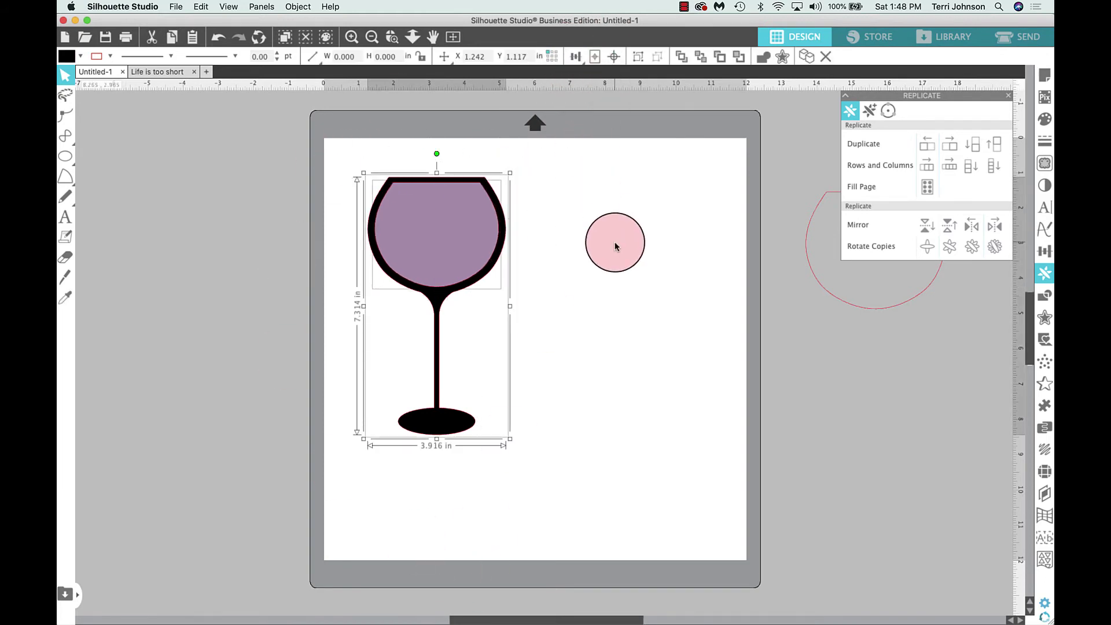
pyautogui.moveTo(615, 246); pyautogui.dragTo(553, 215)
pyautogui.press('Down')
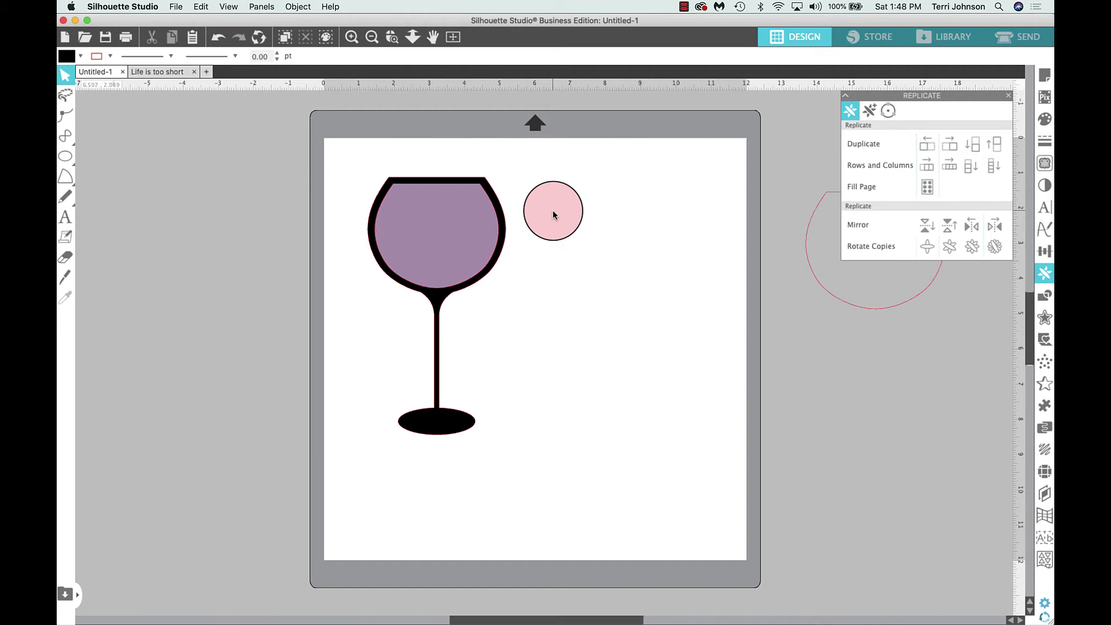
# - Subtract the purple bowl from the black glass to leave a hollow bowl with a black rim
pyautogui.moveTo(553, 215); pyautogui.dragTo(509, 515)
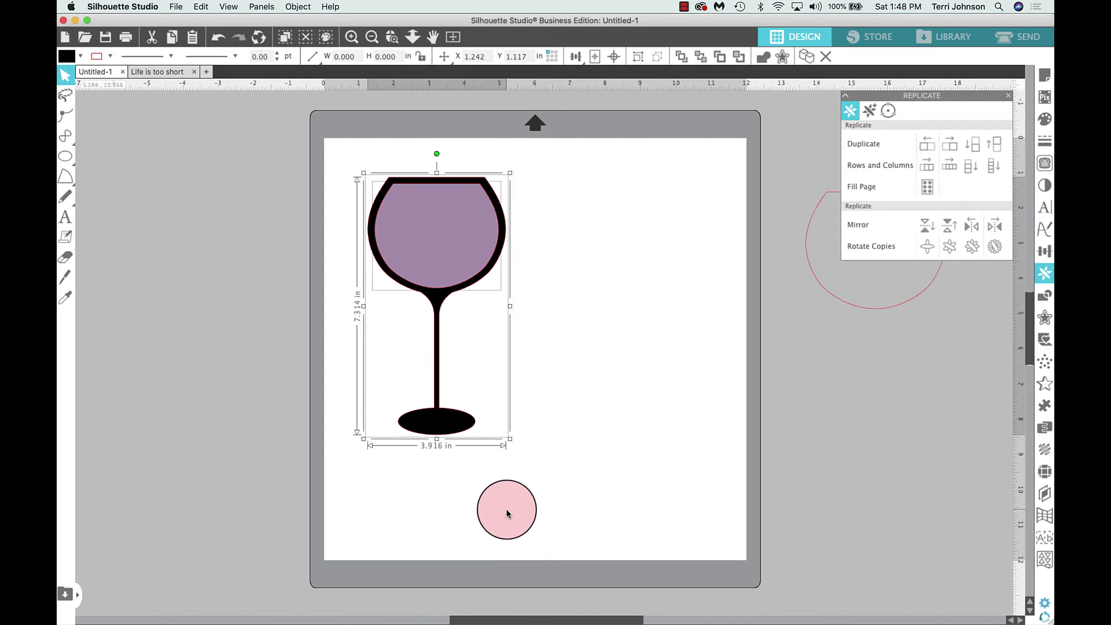
pyautogui.click(1009, 98)
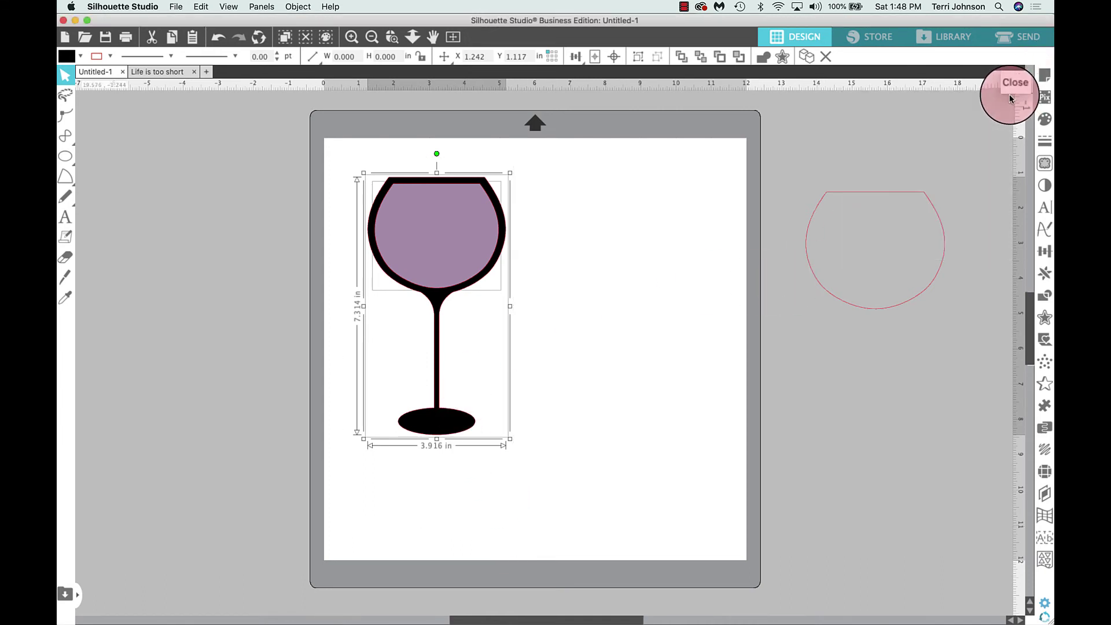
pyautogui.click(1042, 298)
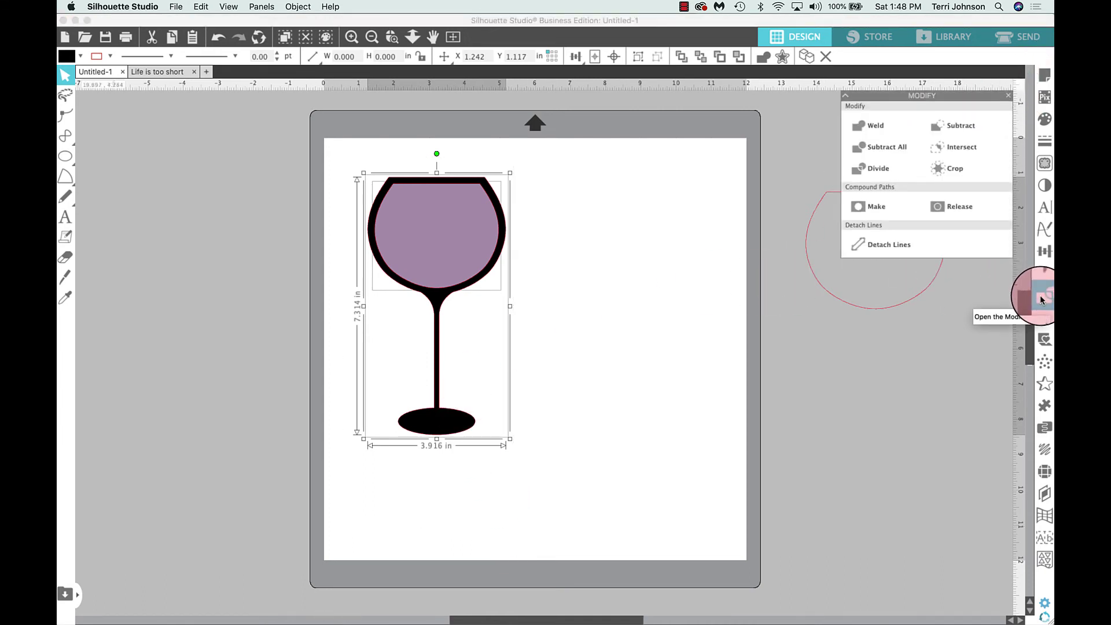
pyautogui.click(941, 132)
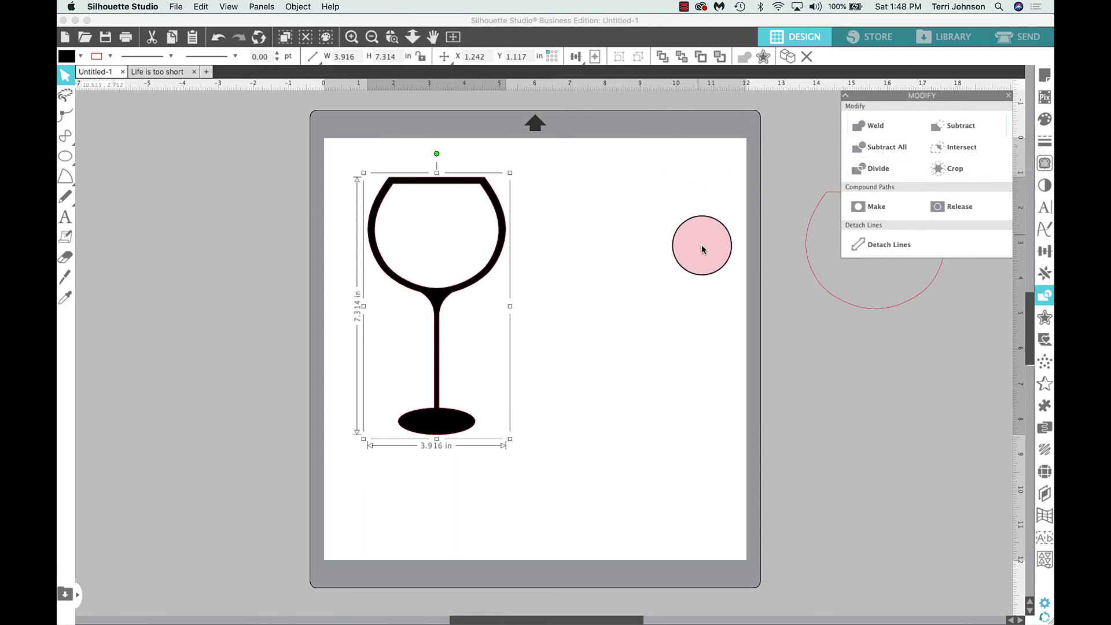
# - Place the spare bowl outline beside the glass, shrink it to about 3.62 by 3.05 in, and fill it with deep purple
pyautogui.moveTo(853, 322); pyautogui.dragTo(566, 272)
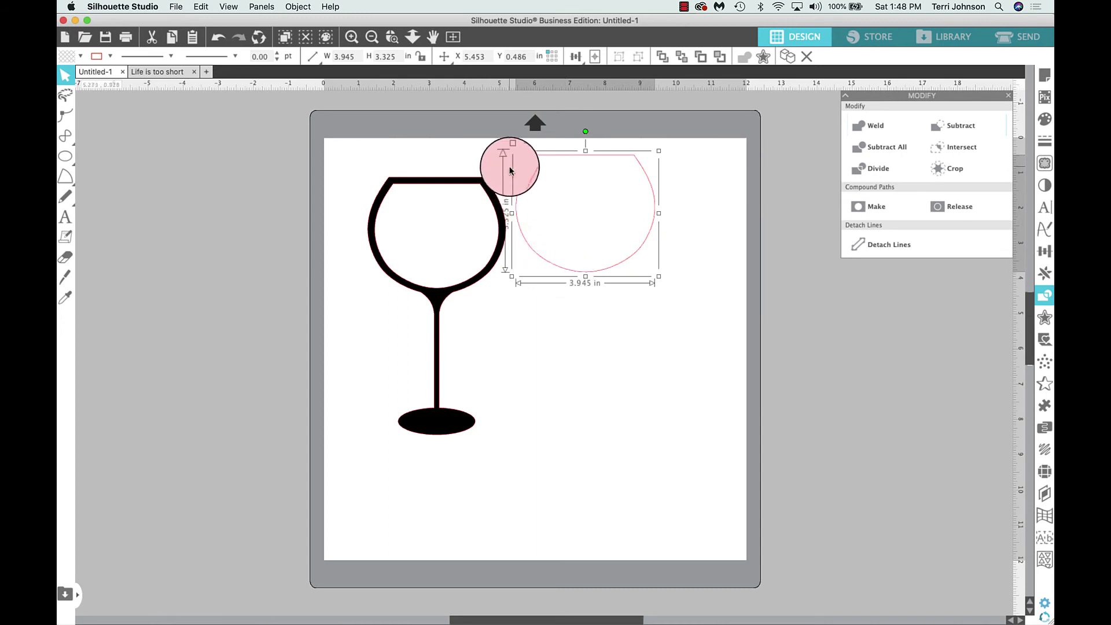
pyautogui.moveTo(546, 155); pyautogui.dragTo(566, 199)
pyautogui.click(81, 56)
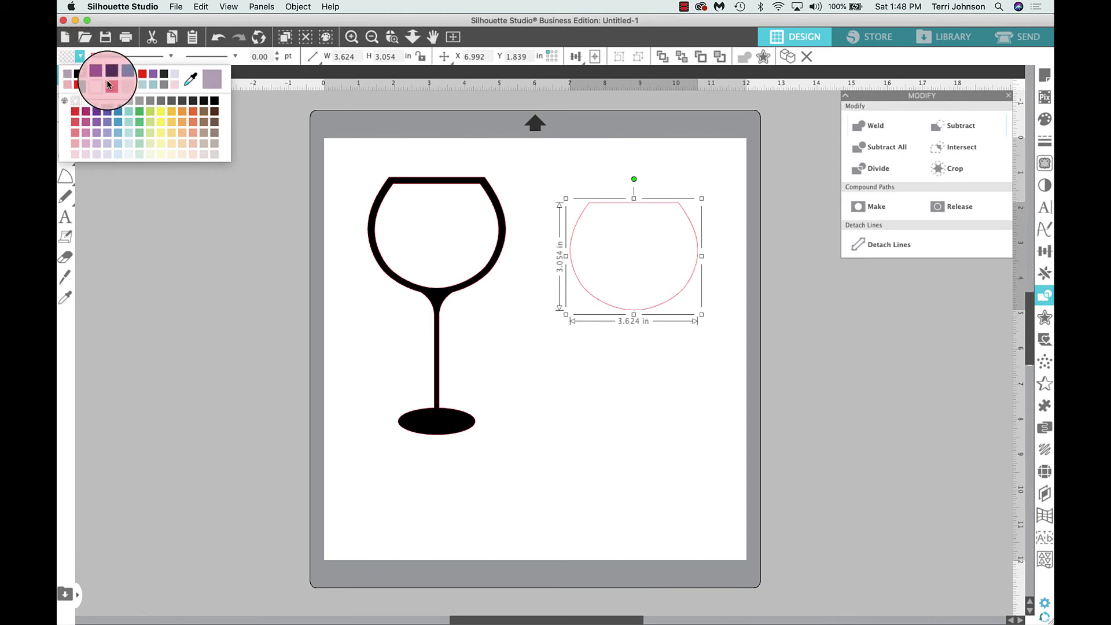
pyautogui.click(99, 74)
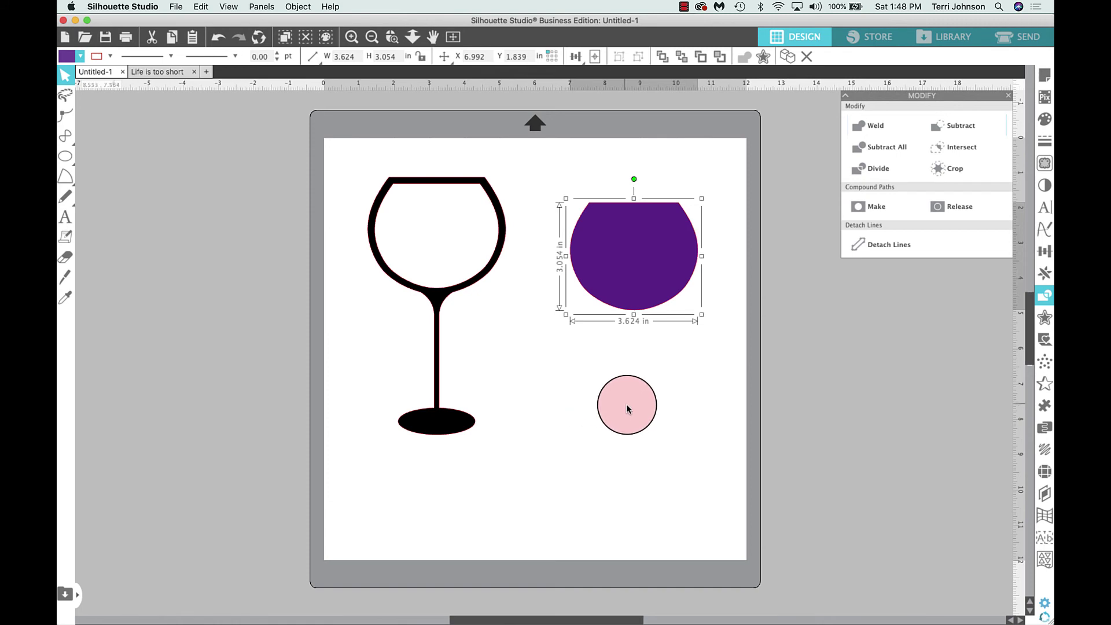
# - Cut a wavy line across the purple bowl with the solid Curve knife and delete the piece above the wave
pyautogui.click(65, 276)
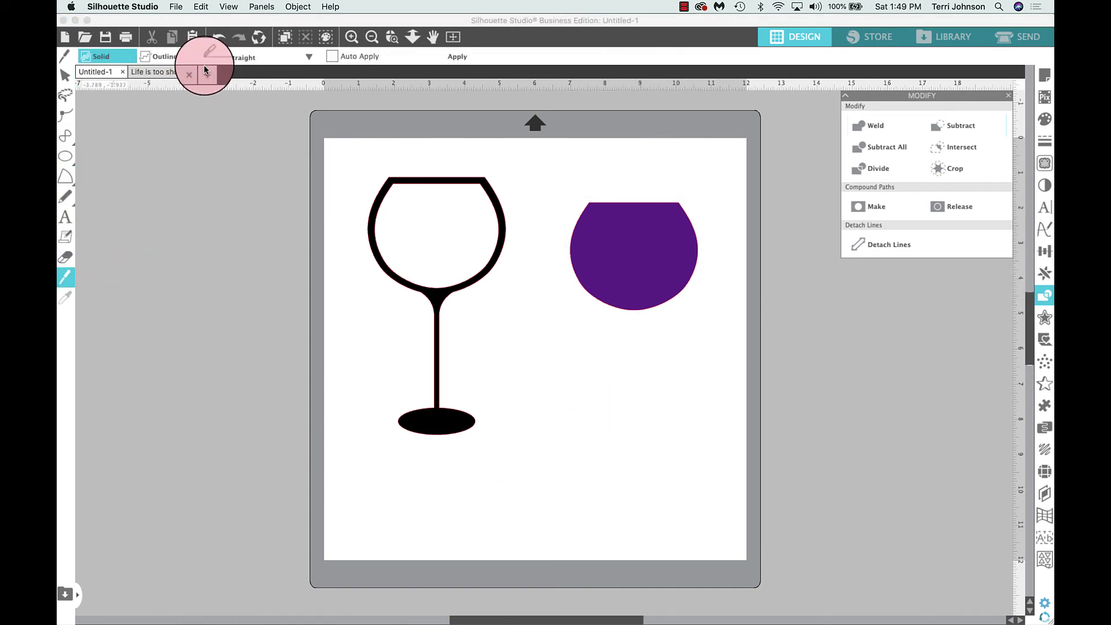
pyautogui.click(310, 58)
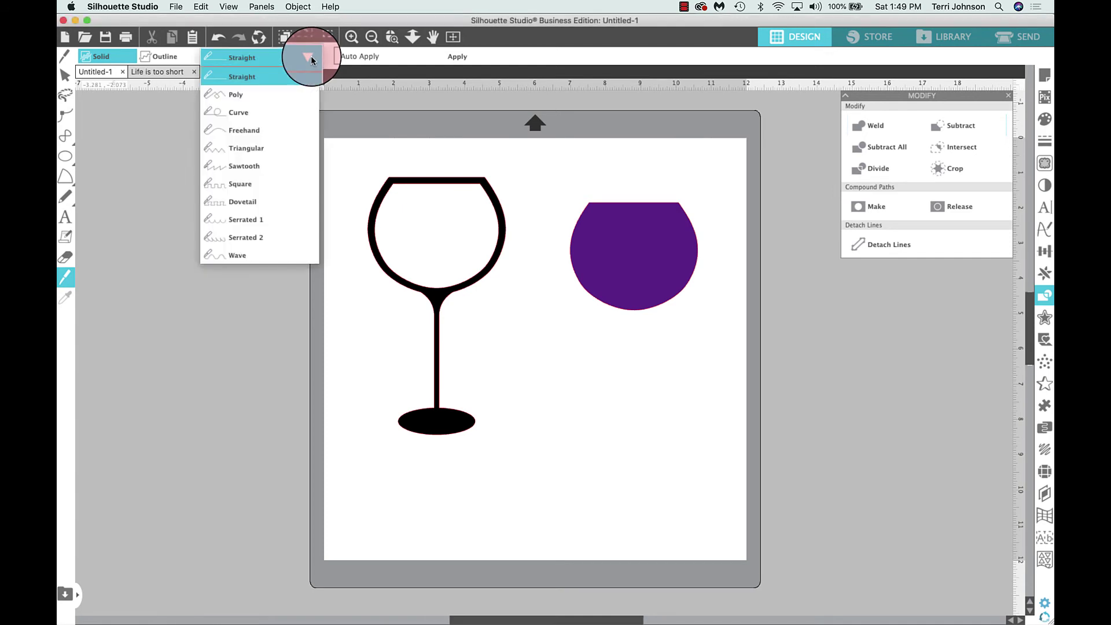
pyautogui.click(238, 112)
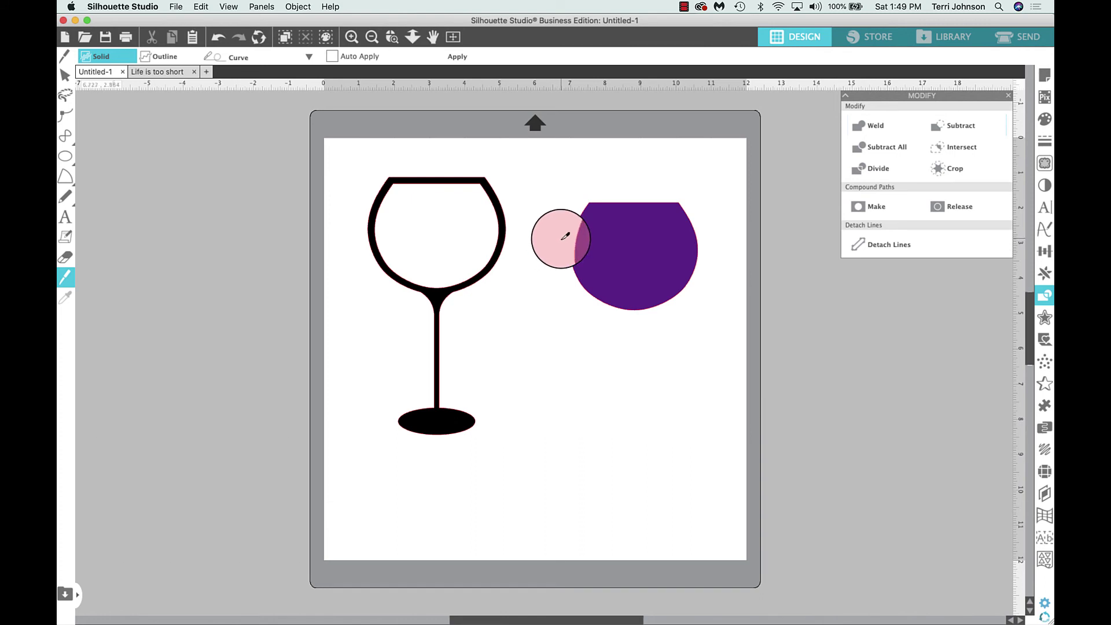
pyautogui.moveTo(561, 238)
pyautogui.mouseDown()
pyautogui.moveTo(585, 230)
pyautogui.moveTo(656, 254)
pyautogui.moveTo(698, 238)
pyautogui.mouseUp()
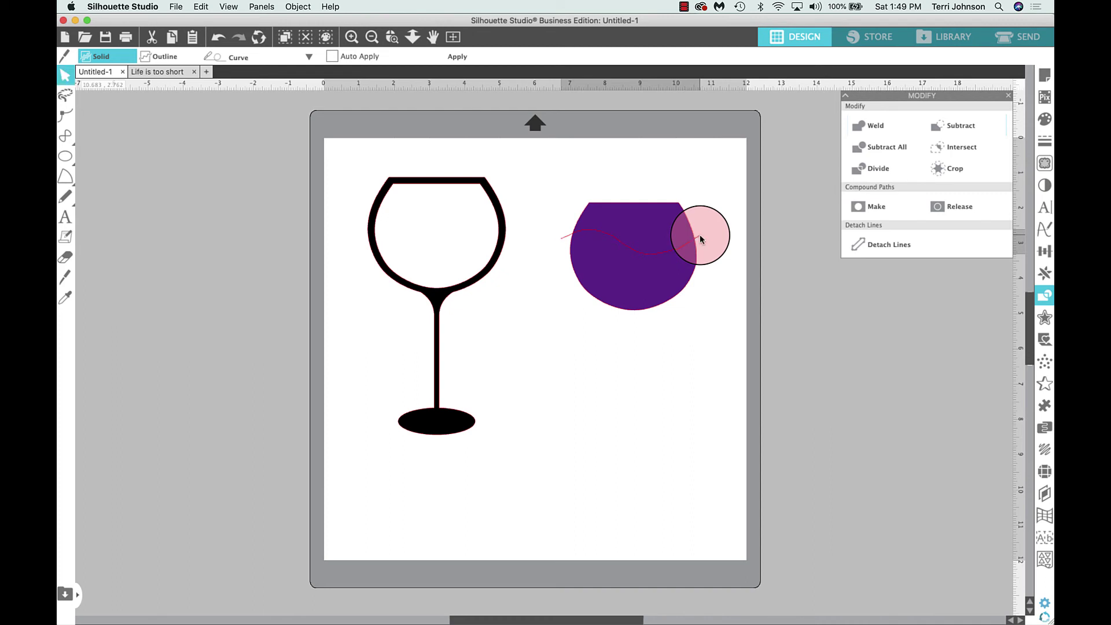
pyautogui.moveTo(699, 238); pyautogui.dragTo(701, 237)
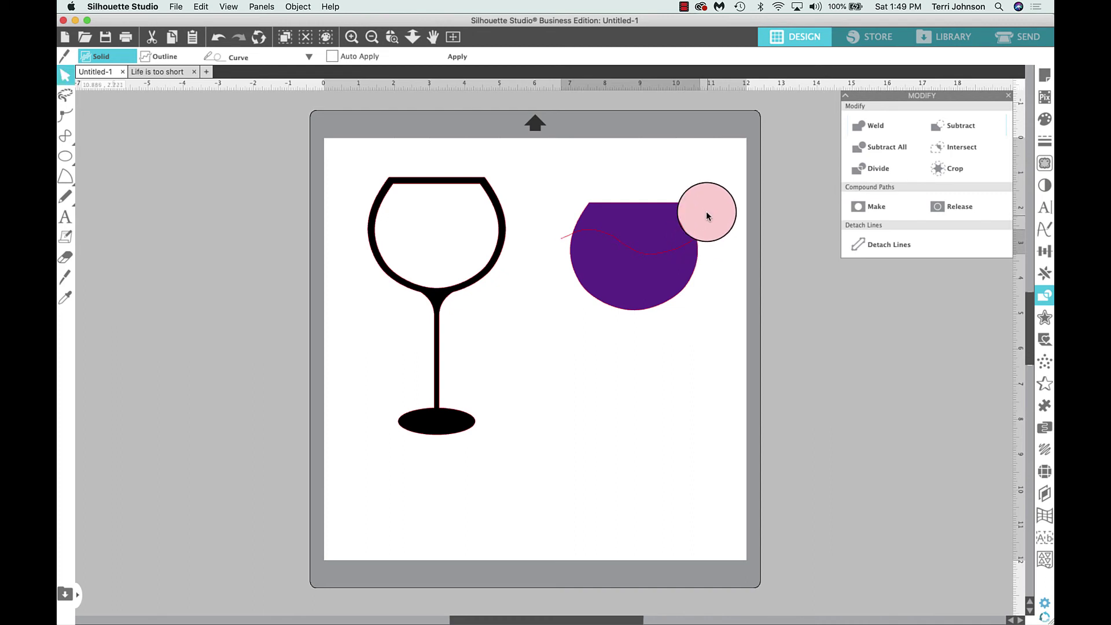
pyautogui.click(453, 60)
pyautogui.moveTo(645, 231); pyautogui.dragTo(404, 89)
pyautogui.press('Delete')
# - Smooth the wavy upper edge of the purple wine by adding a point on its downward slope and converting that segment to a curve
pyautogui.click(351, 37)
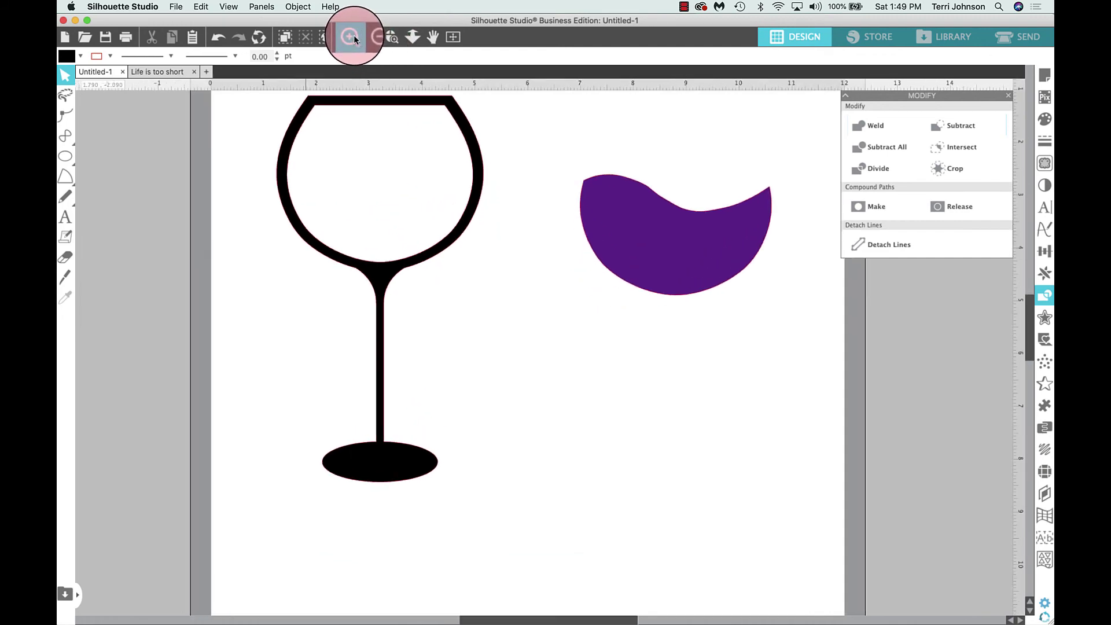
pyautogui.moveTo(653, 216)
pyautogui.mouseDown()
pyautogui.moveTo(642, 183)
pyautogui.moveTo(581, 182)
pyautogui.mouseUp()
pyautogui.doubleClick(641, 182)
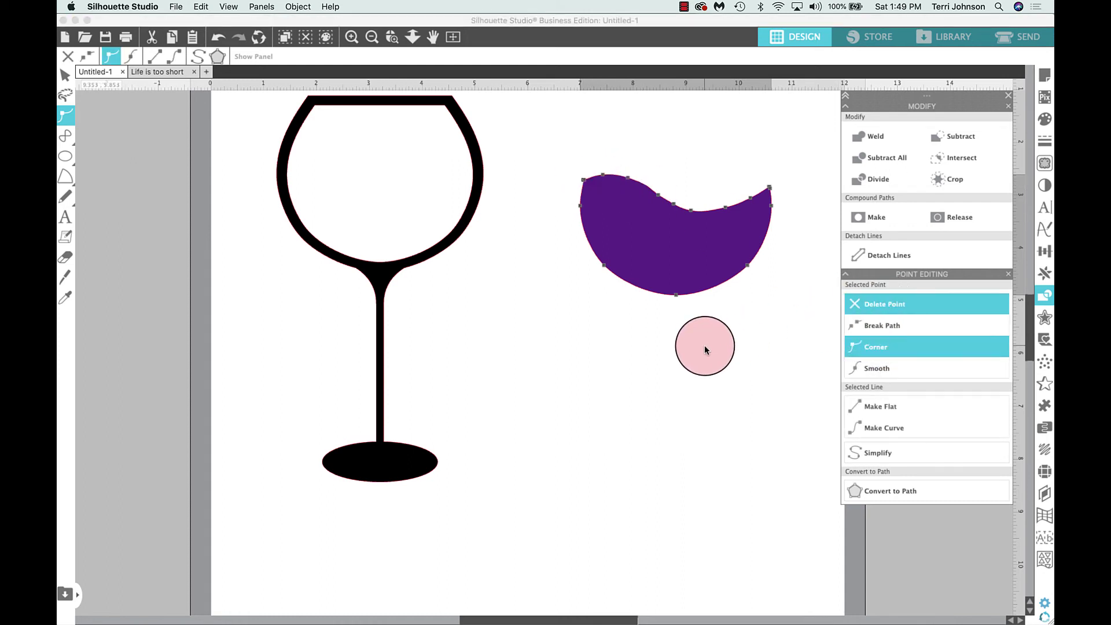
pyautogui.click(643, 184)
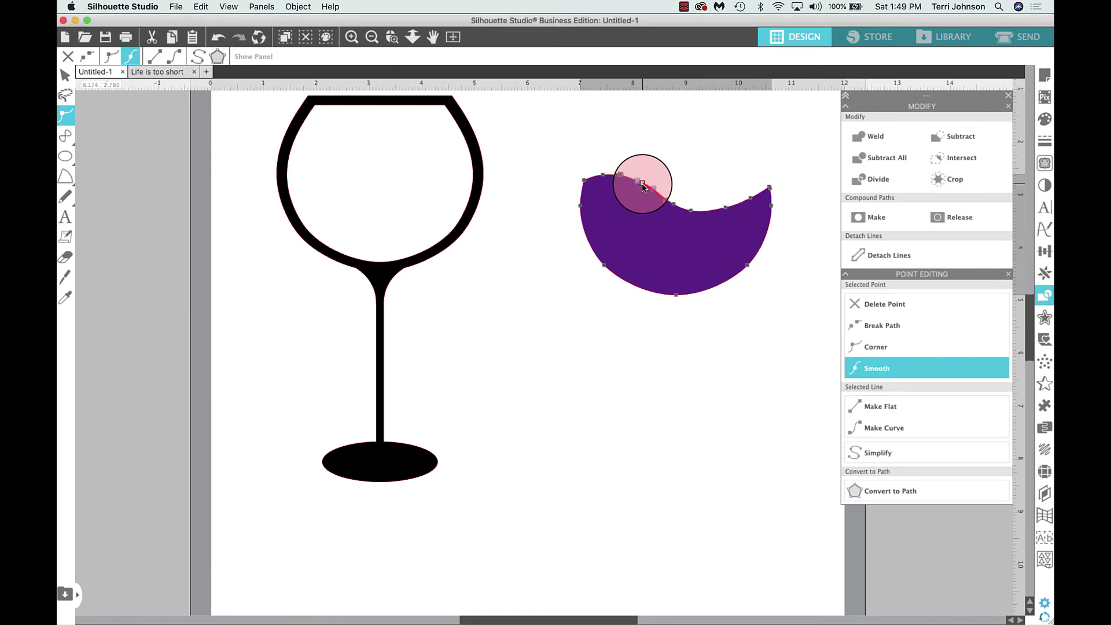
pyautogui.click(864, 428)
pyautogui.click(664, 433)
pyautogui.moveTo(664, 434); pyautogui.dragTo(648, 189)
pyautogui.doubleClick(652, 193)
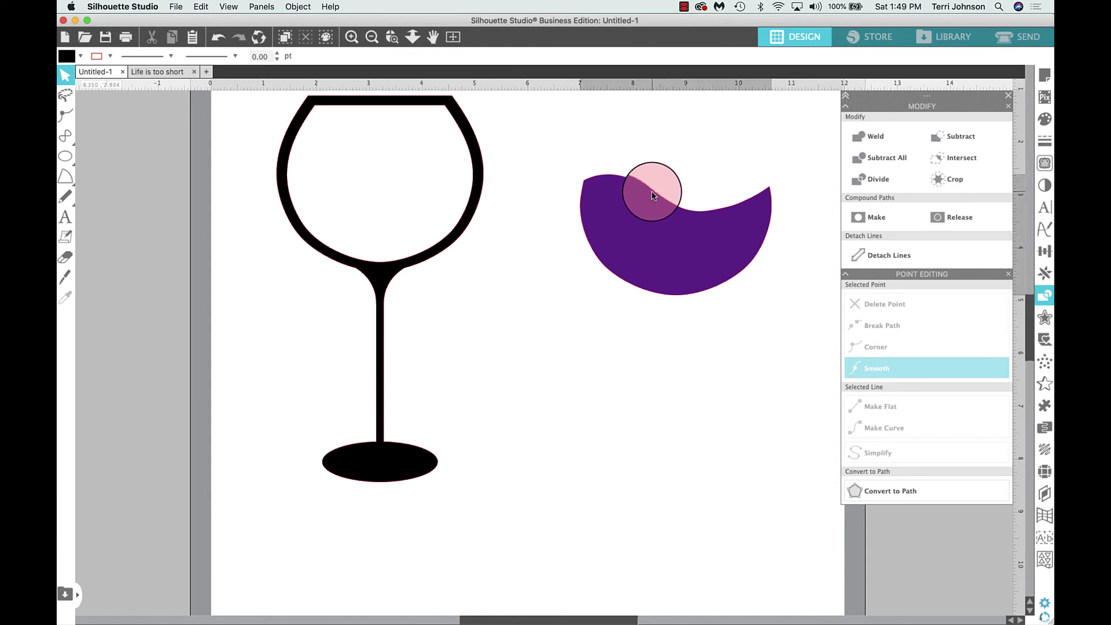
pyautogui.click(646, 186)
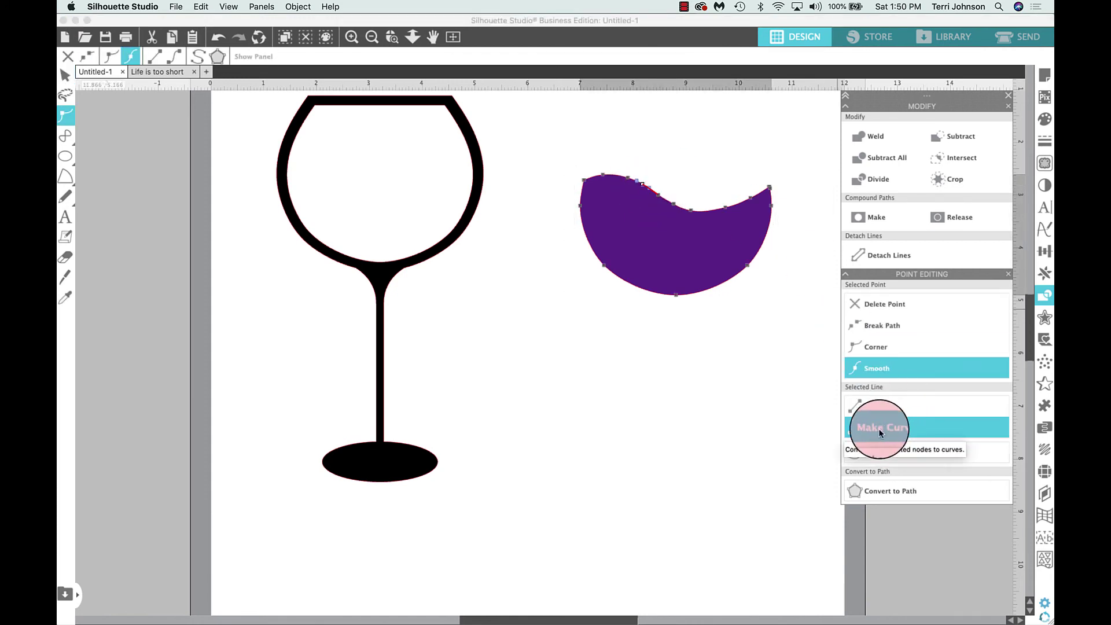
pyautogui.click(616, 345)
pyautogui.moveTo(616, 346); pyautogui.dragTo(615, 358)
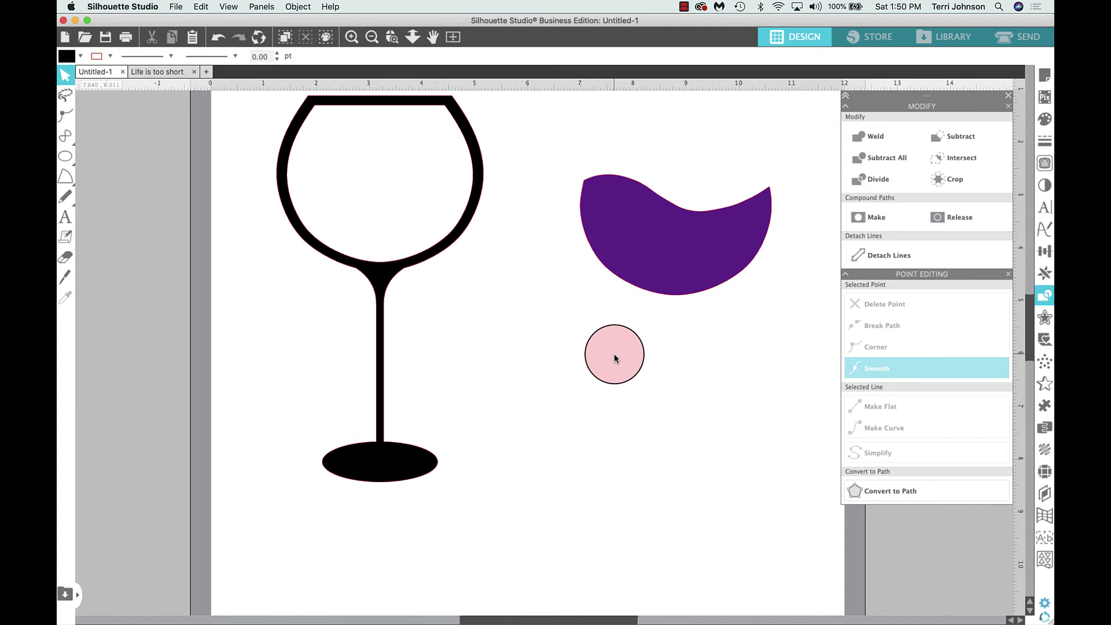
# - Shrink the purple wine to about 3.41 by 2.15 in inside the hollow bowl and align it with the glass
pyautogui.moveTo(614, 358); pyautogui.dragTo(589, 183)
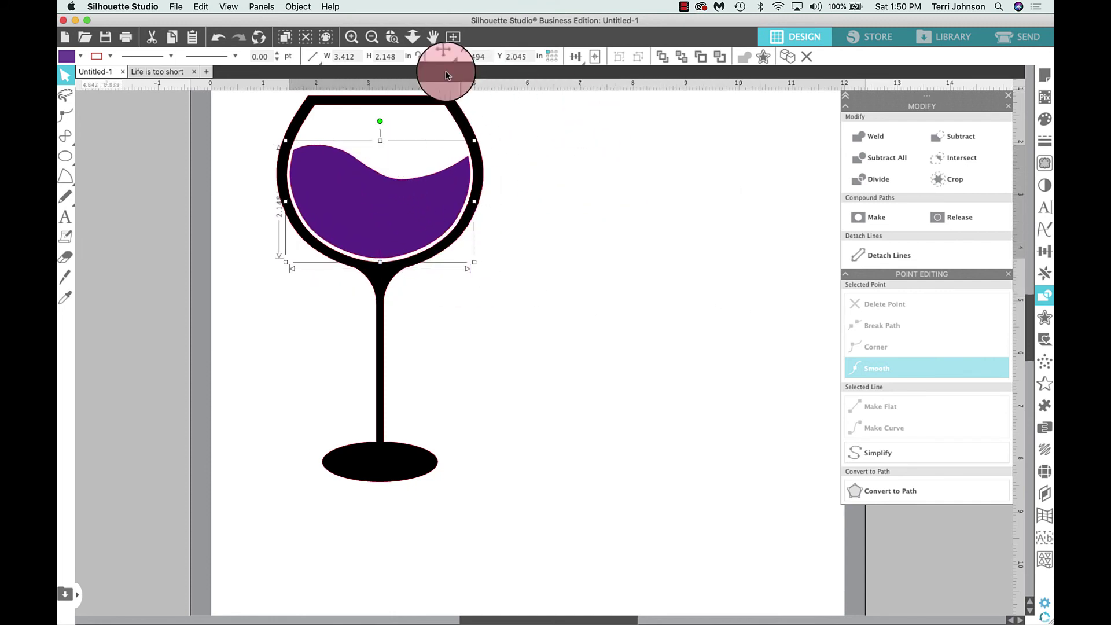
pyautogui.click(453, 36)
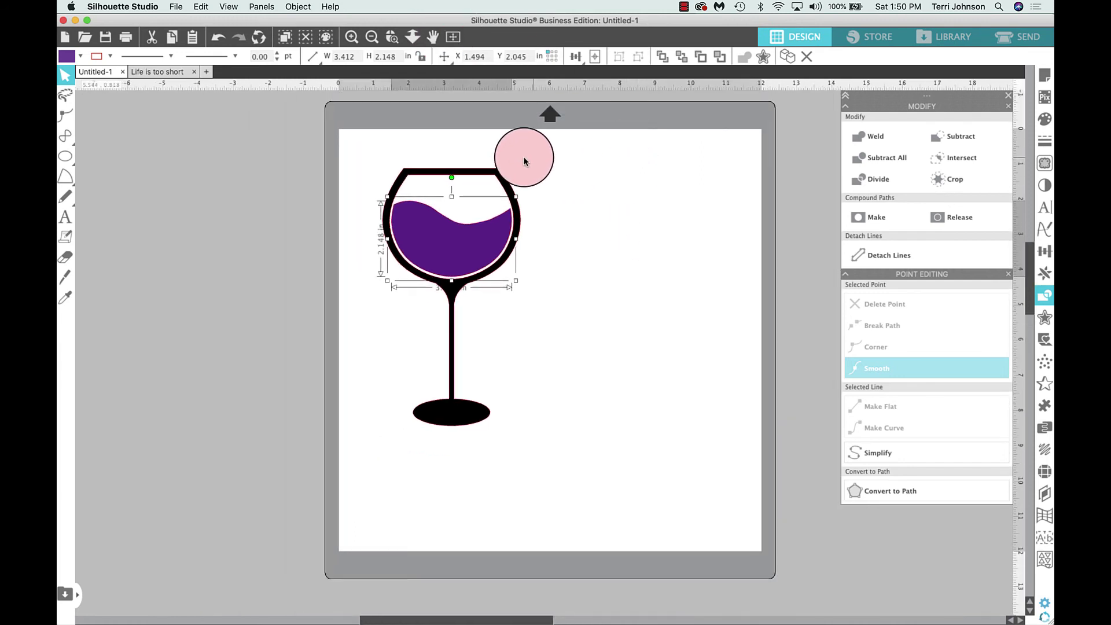
pyautogui.moveTo(358, 153); pyautogui.dragTo(527, 278)
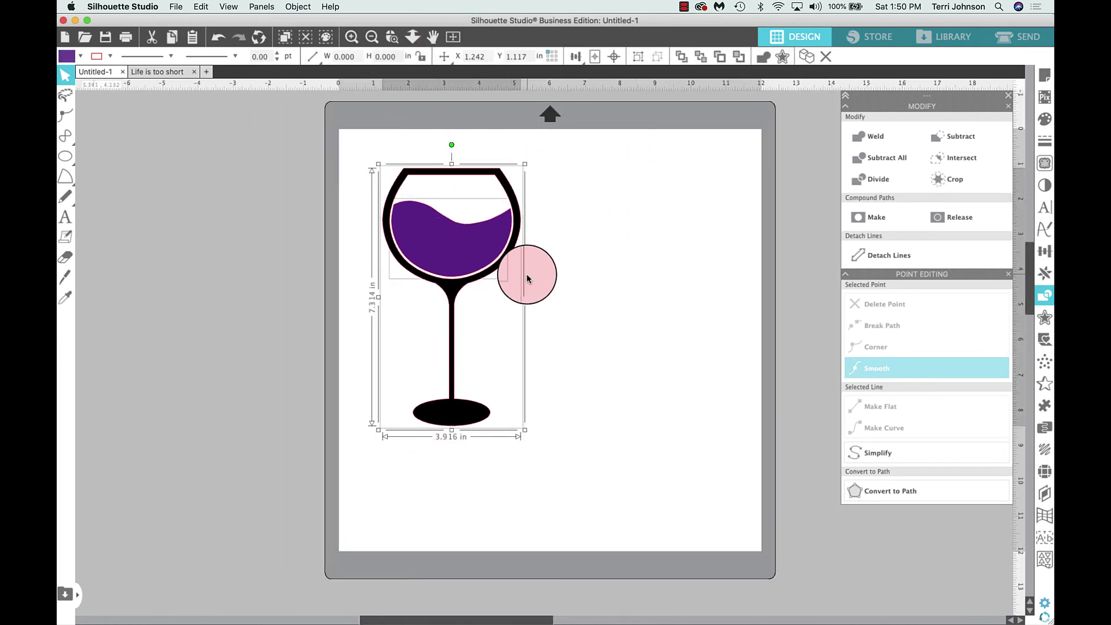
pyautogui.click(576, 56)
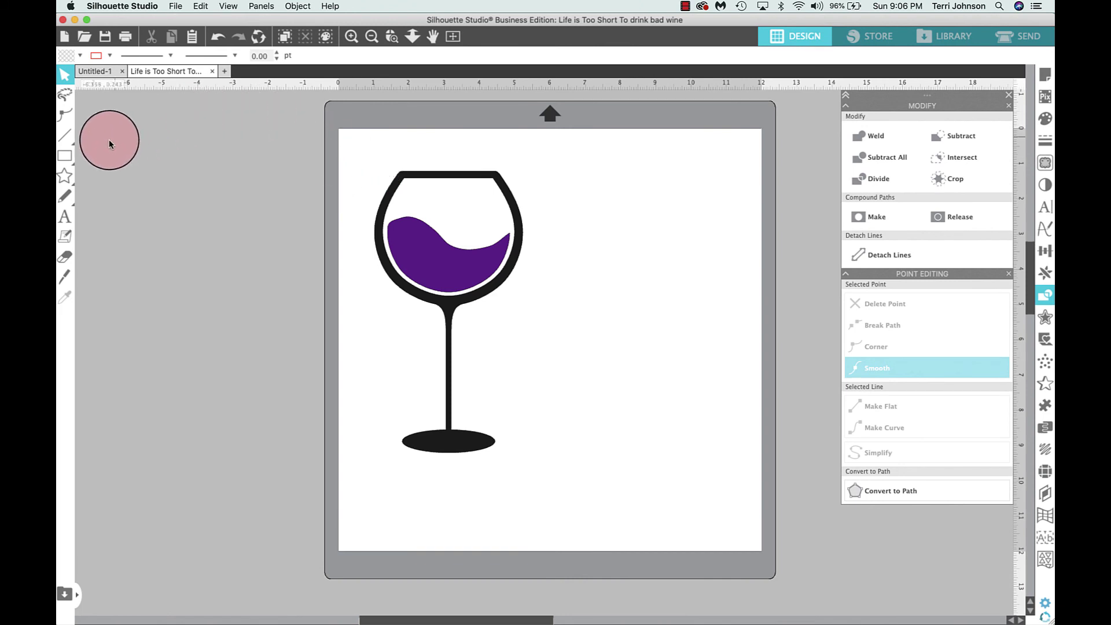
pyautogui.click(69, 180)
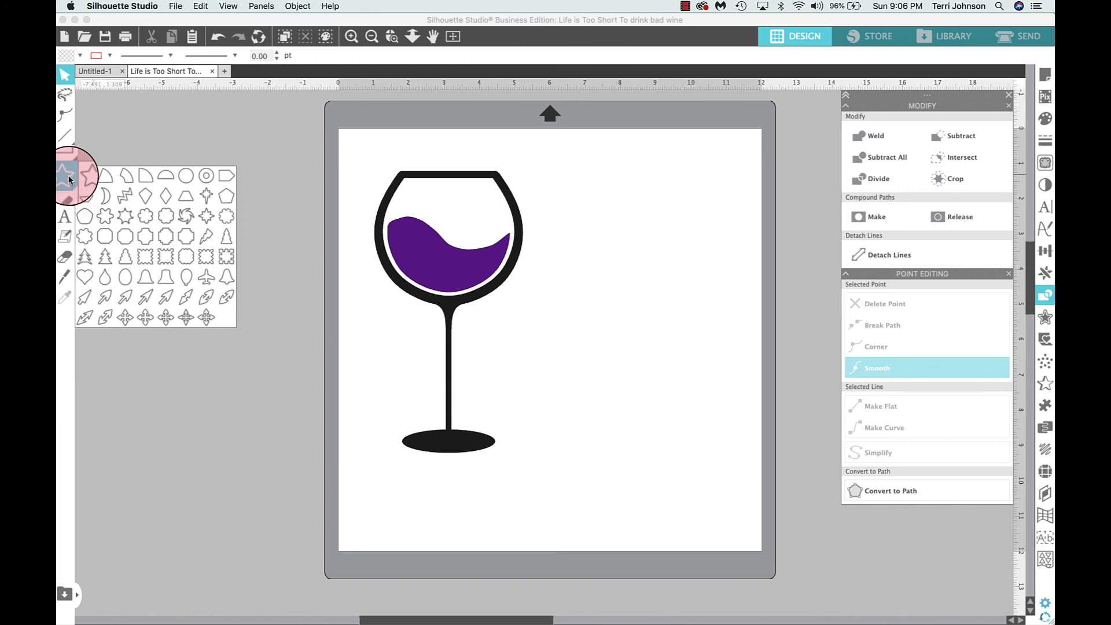
pyautogui.click(375, 151)
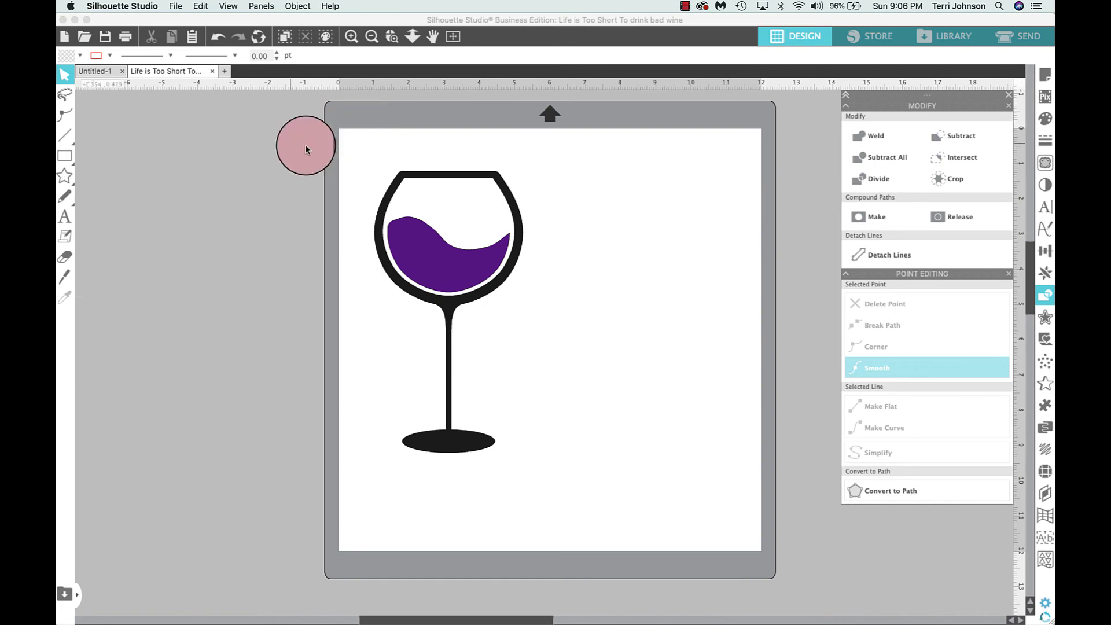
pyautogui.click(64, 155)
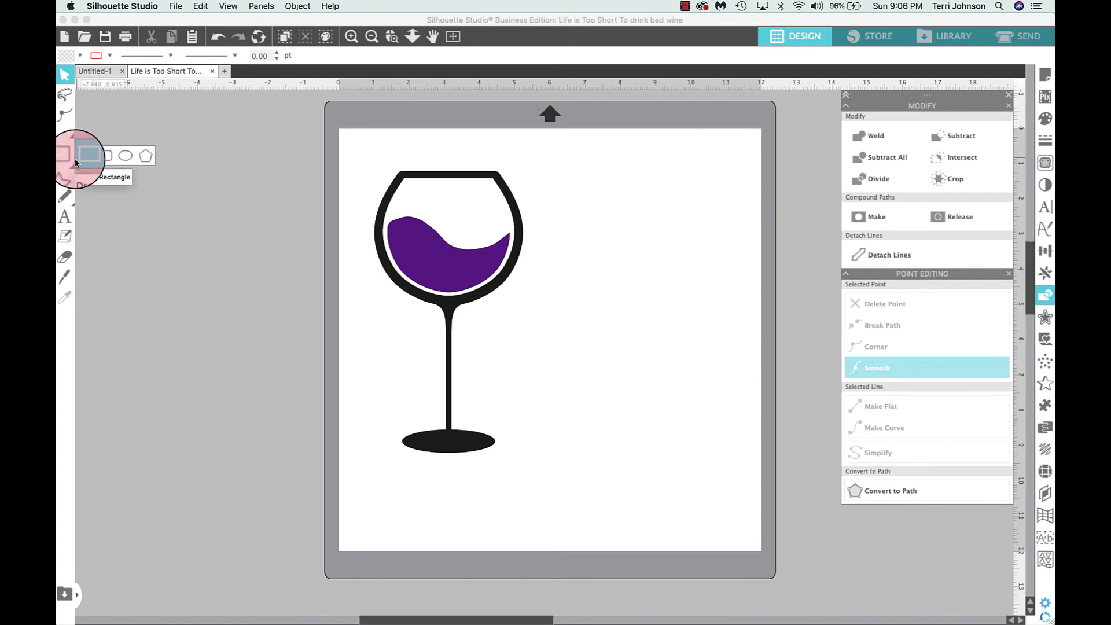
pyautogui.moveTo(64, 135)
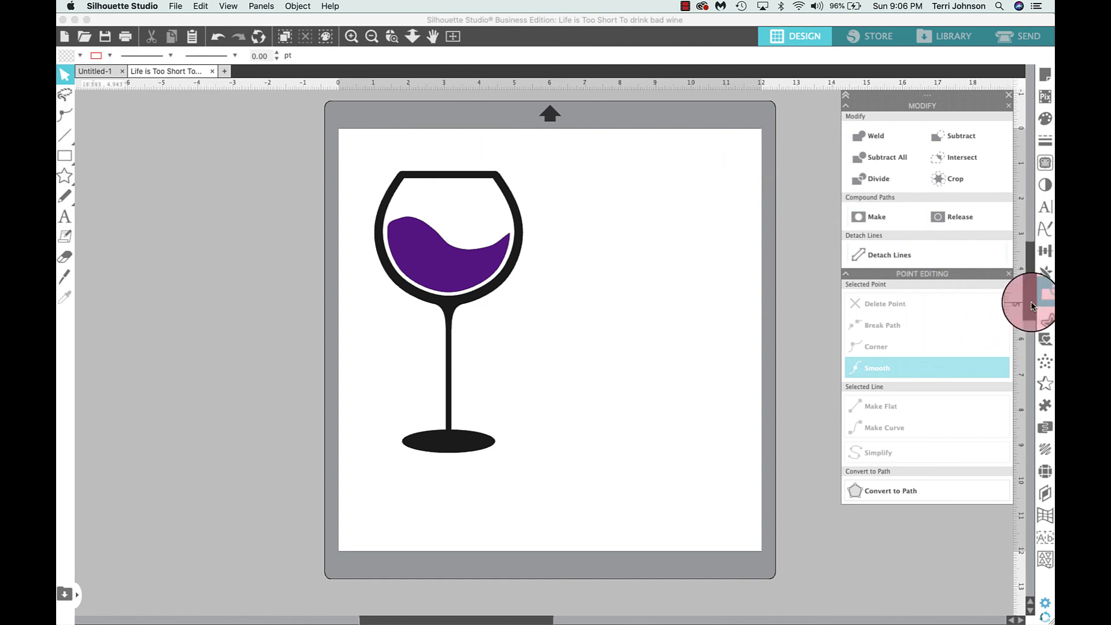
pyautogui.click(1044, 252)
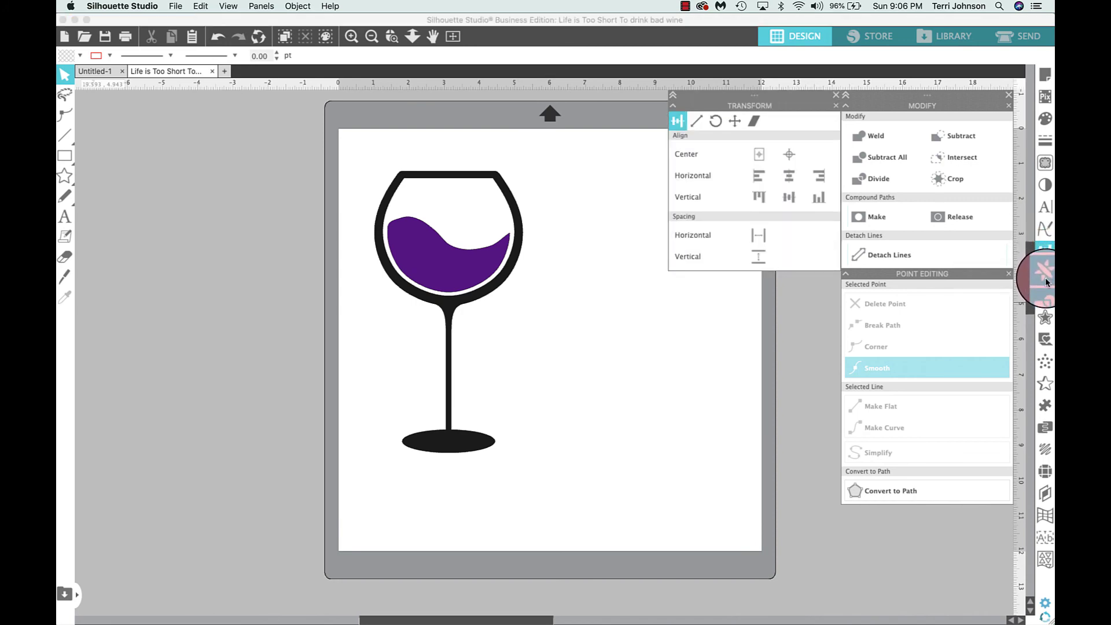
pyautogui.click(1045, 273)
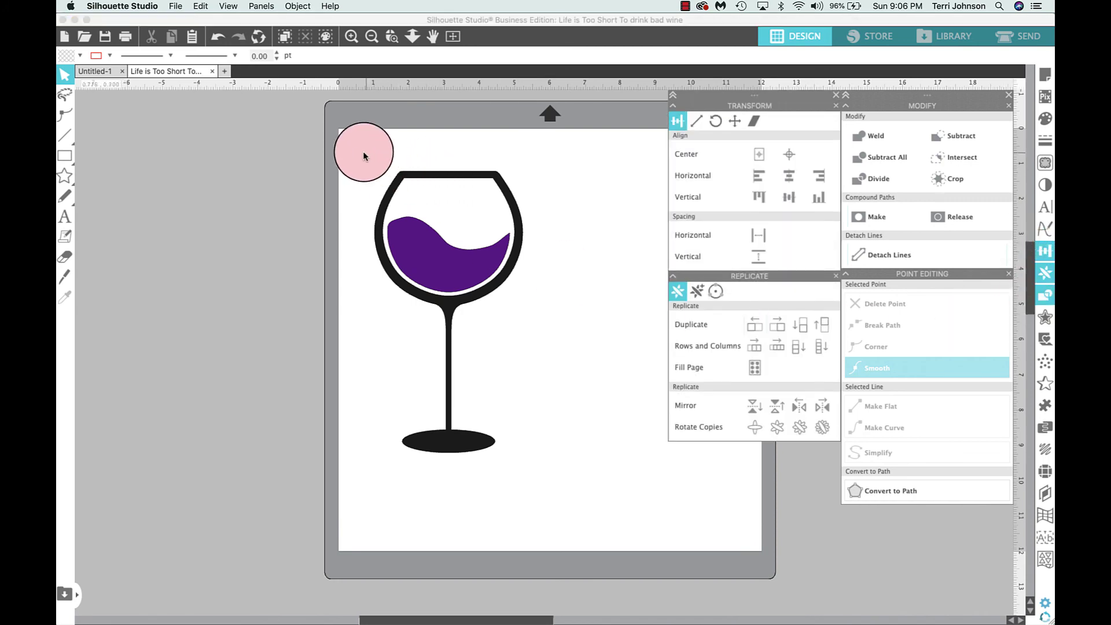
pyautogui.moveTo(365, 153); pyautogui.dragTo(533, 409)
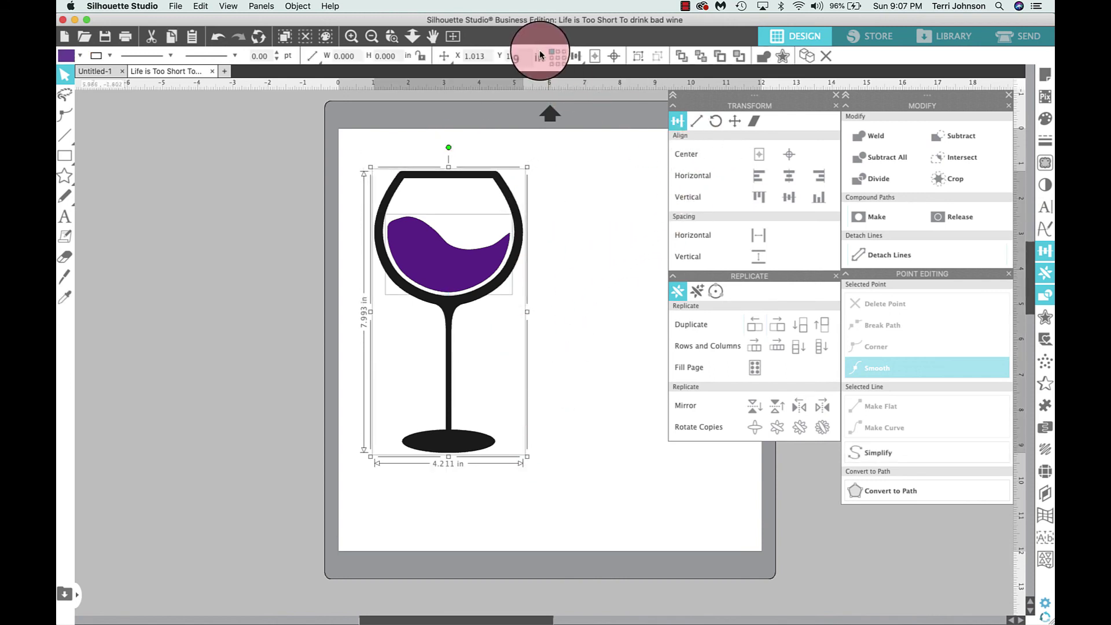
pyautogui.click(73, 282)
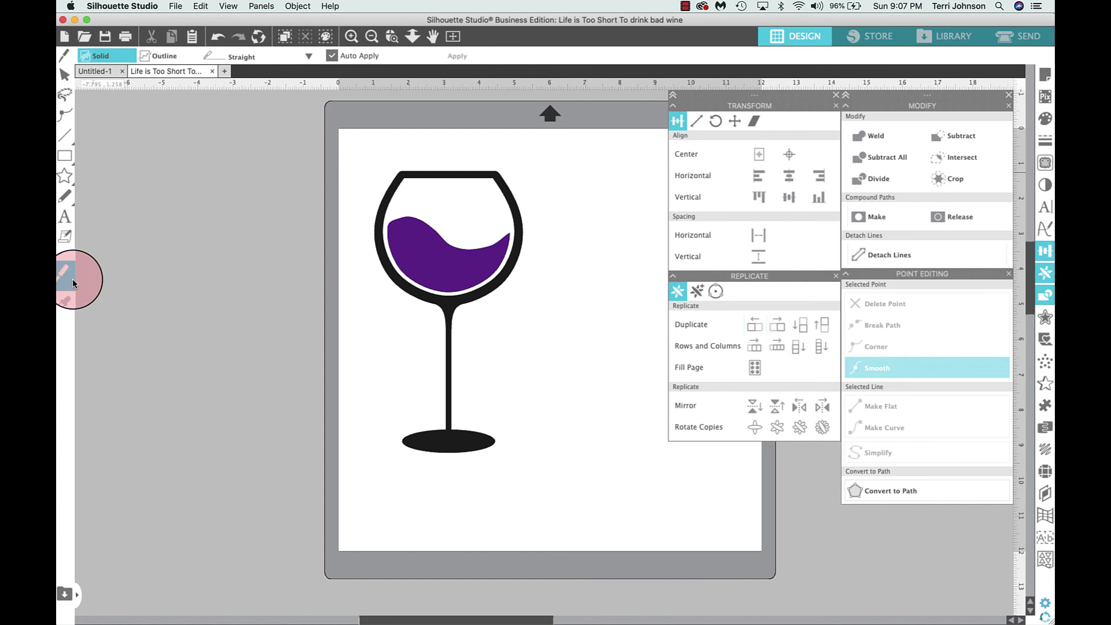
pyautogui.click(838, 97)
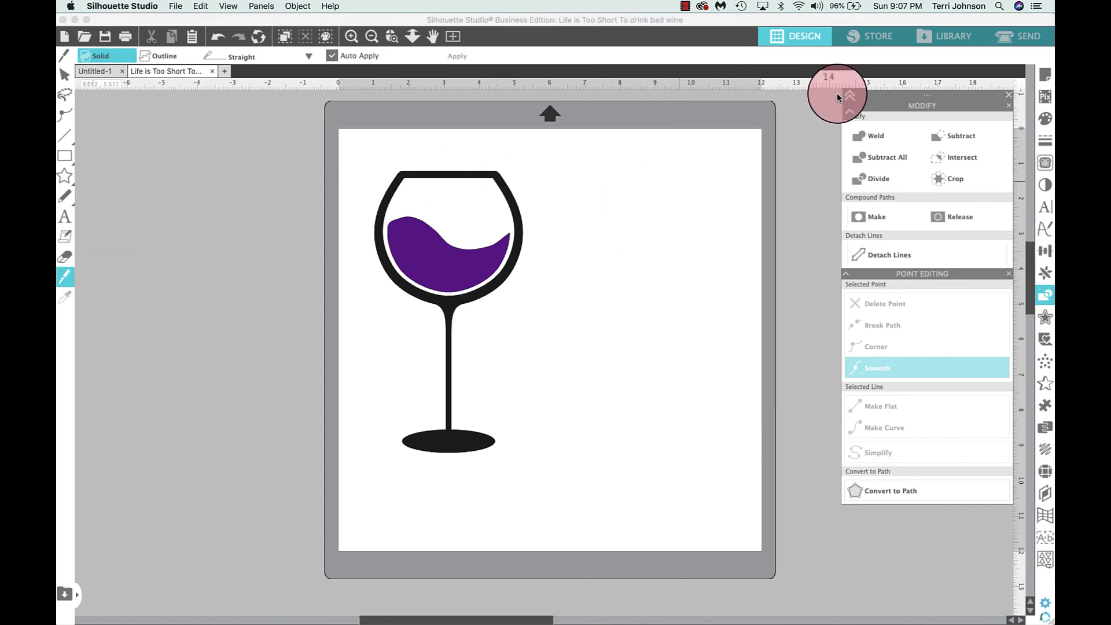
# - Paste the purple "Life is too short to drink bad wine" lettering beside the glass and shrink it to about 6.90 by 3.87 in
pyautogui.click(1009, 93)
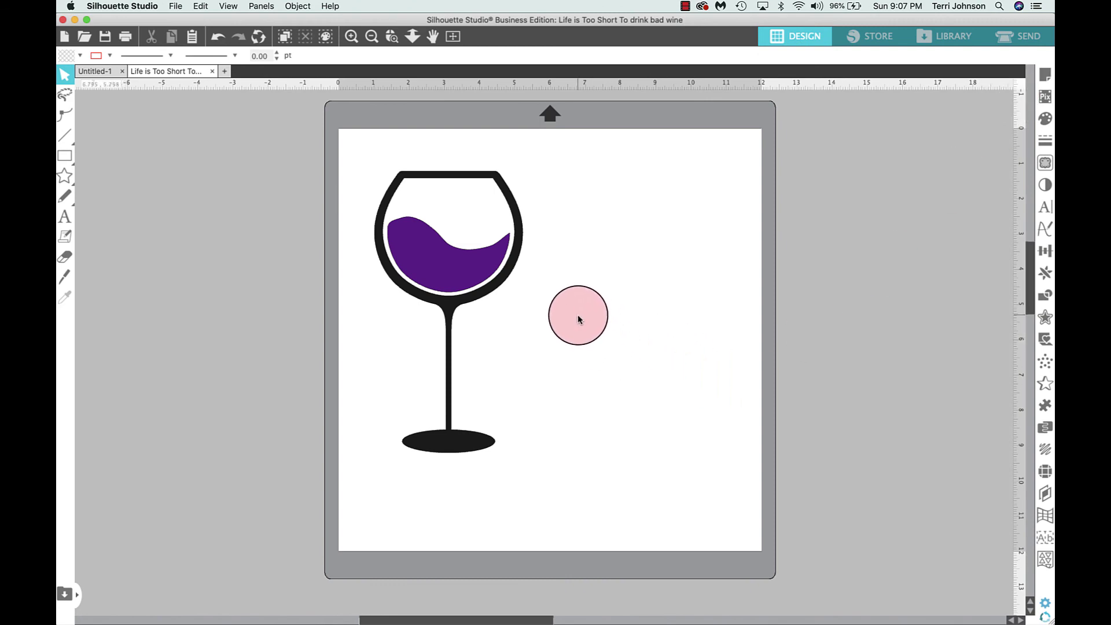
pyautogui.press('super+v')
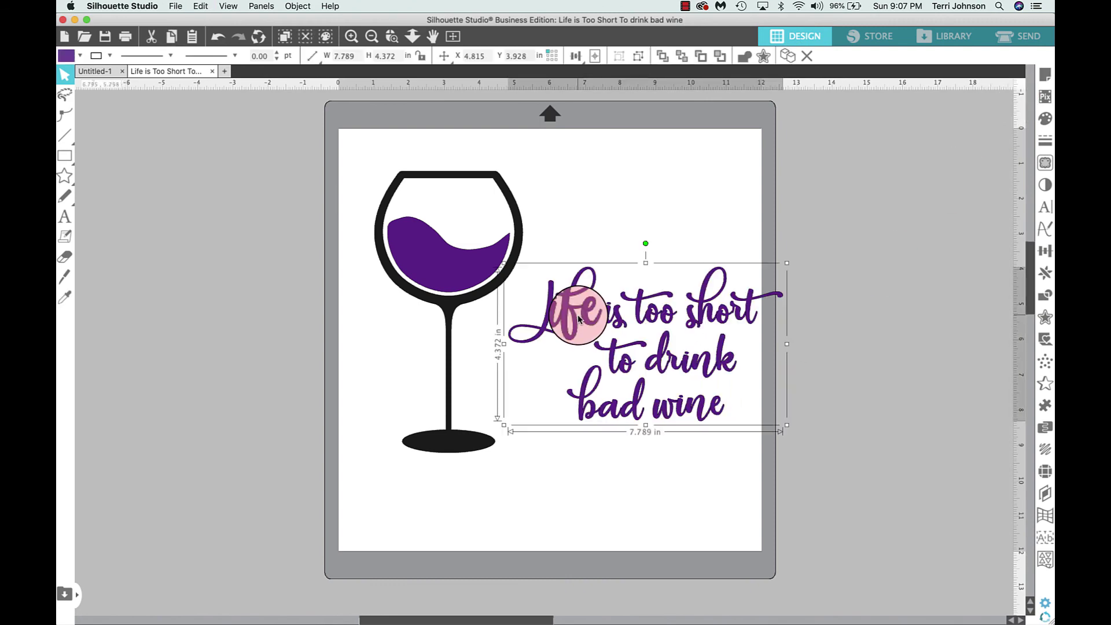
pyautogui.moveTo(577, 314); pyautogui.dragTo(556, 292)
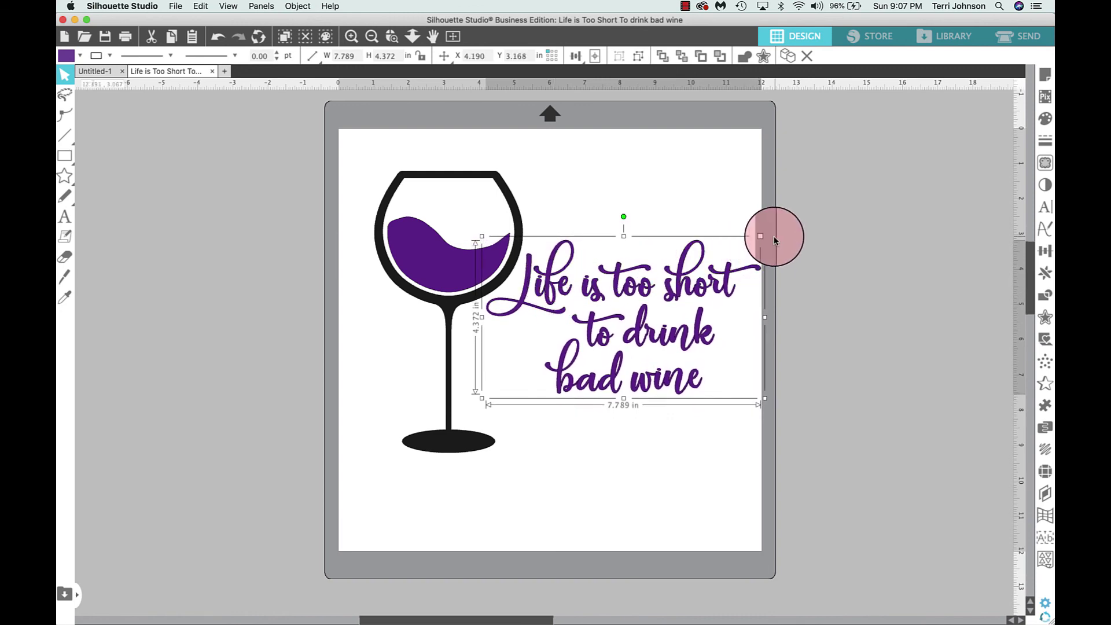
pyautogui.moveTo(756, 241); pyautogui.dragTo(681, 280)
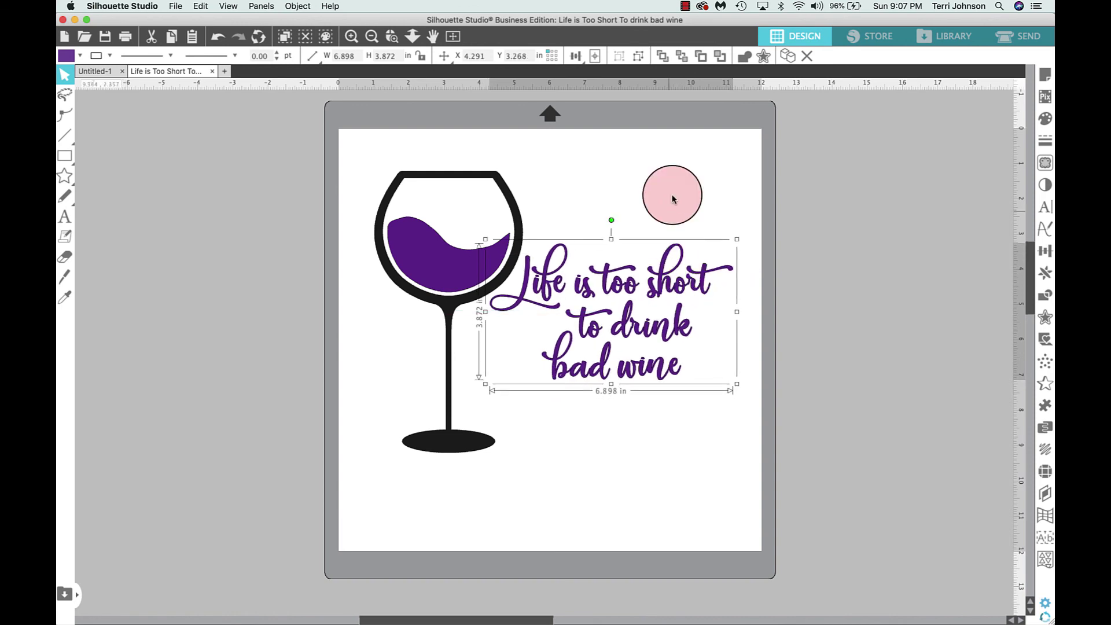
pyautogui.click(678, 174)
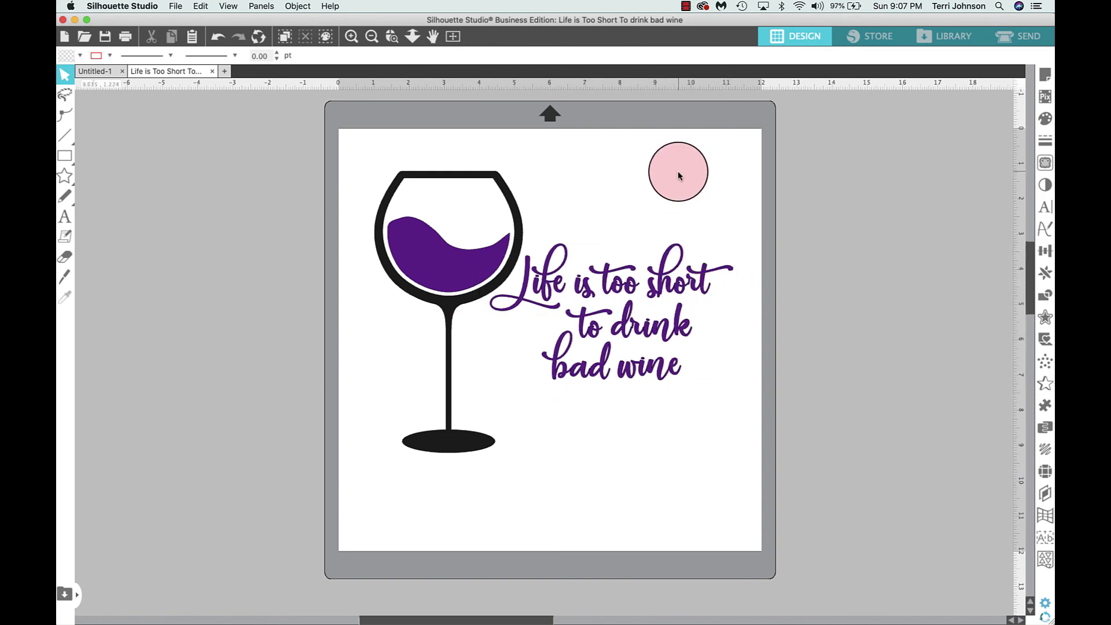